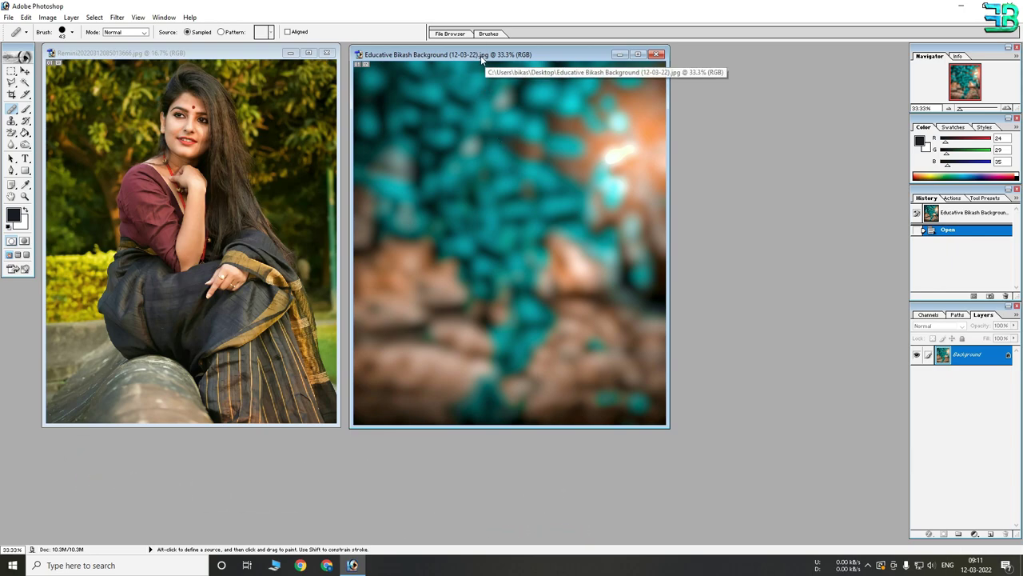
Drag the teal-orange bokeh image into the portrait and move it to the top-left corner.
left_click_drag(478, 53, 543, 51)
key("v")
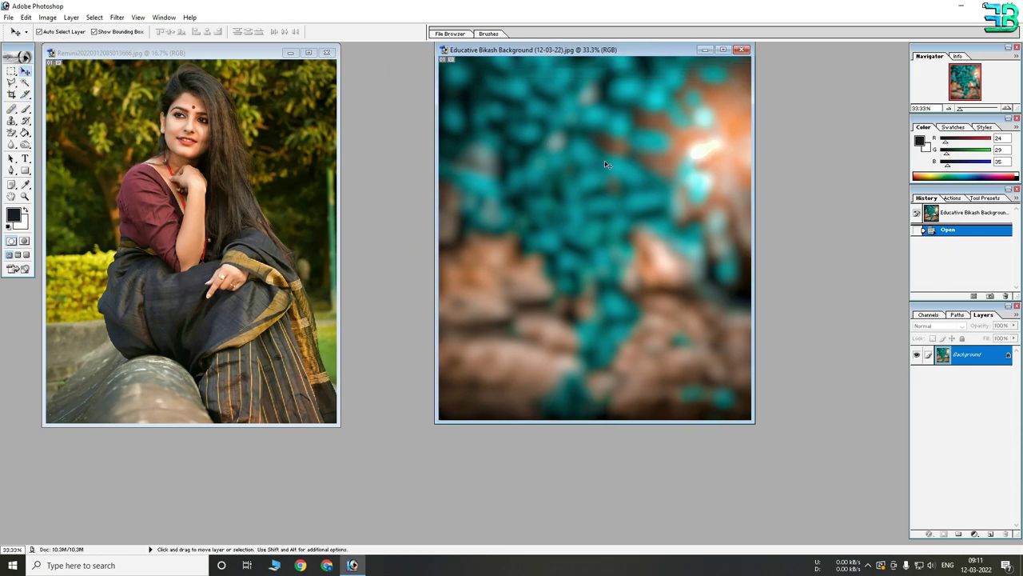
left_click_drag(605, 161, 240, 208)
left_click(308, 53)
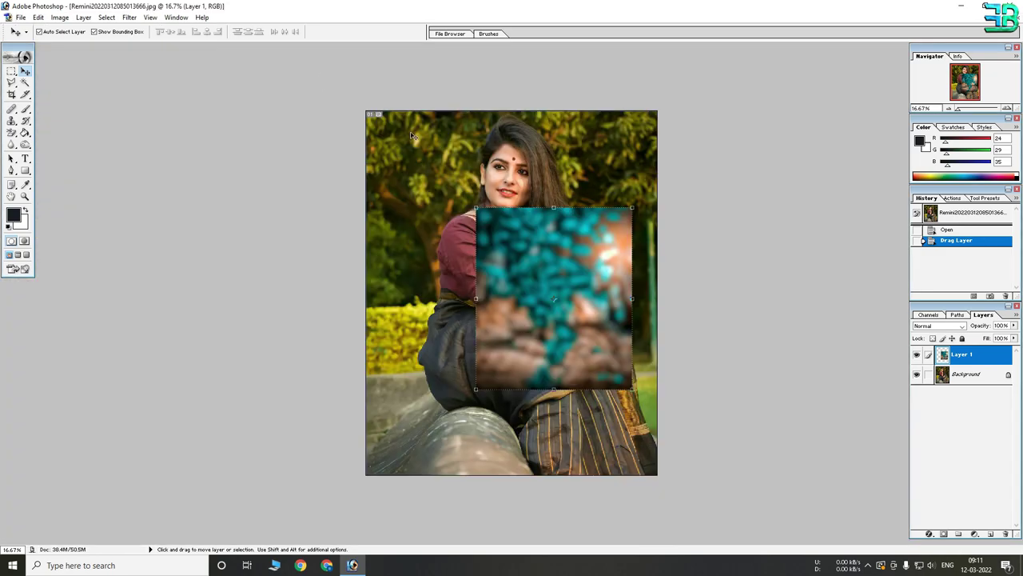
left_click_drag(555, 262, 445, 166)
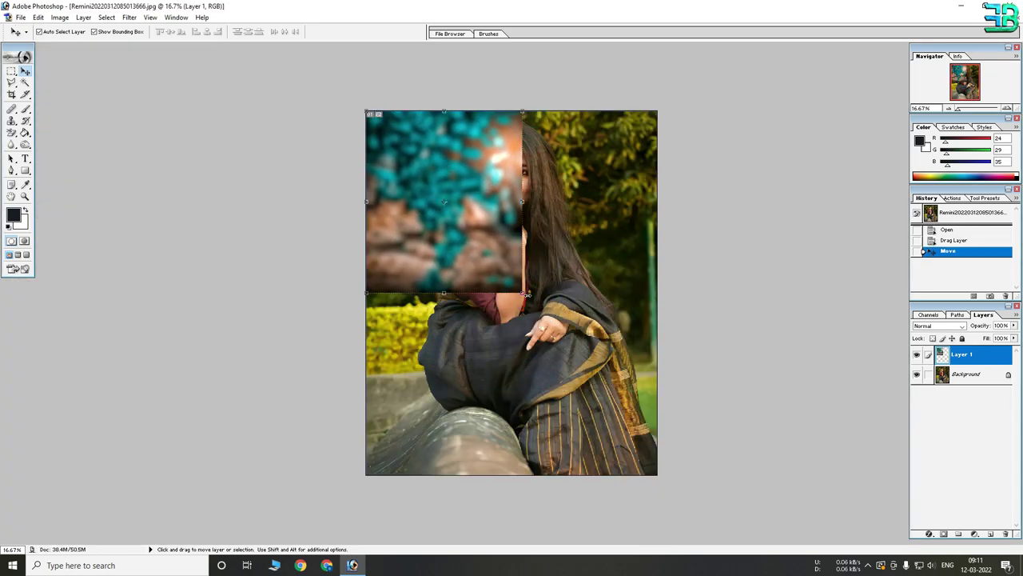
Scale the bokeh layer with Ctrl+T so it covers nearly the whole canvas.
key("ctrl+t")
left_click_drag(524, 293, 674, 442)
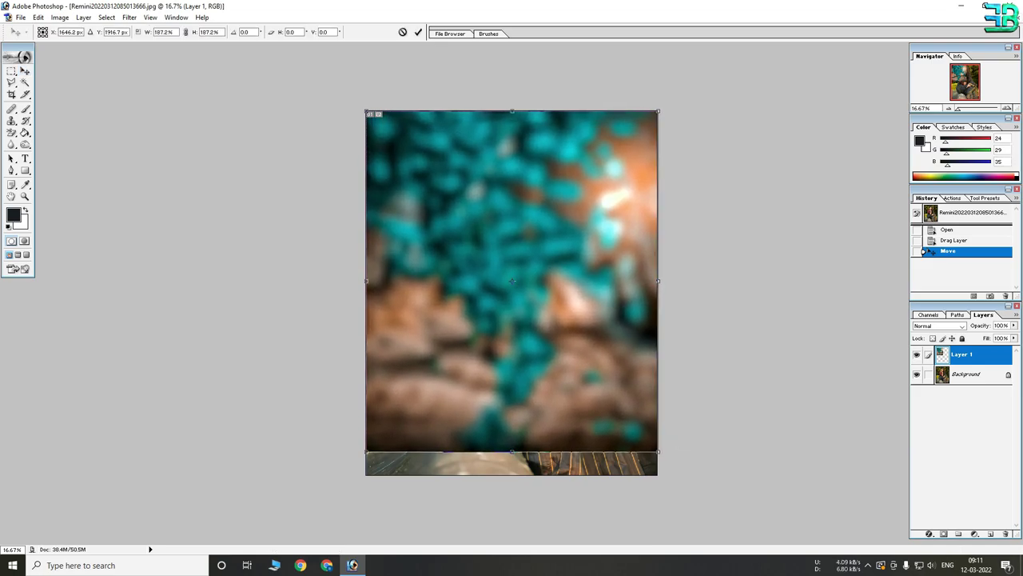
key("Return")
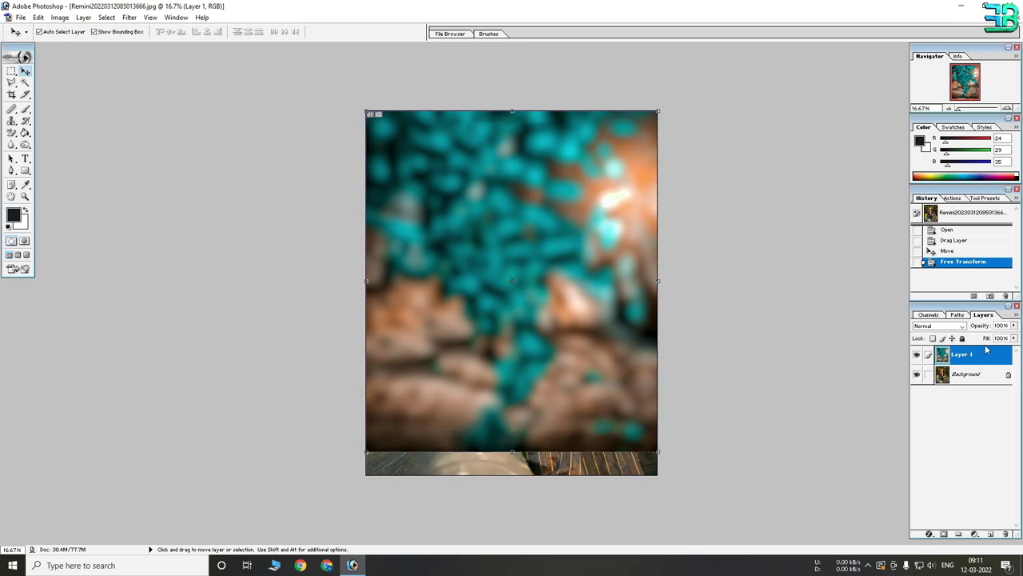
Duplicate the Background layer as Background copy.
left_click(965, 372)
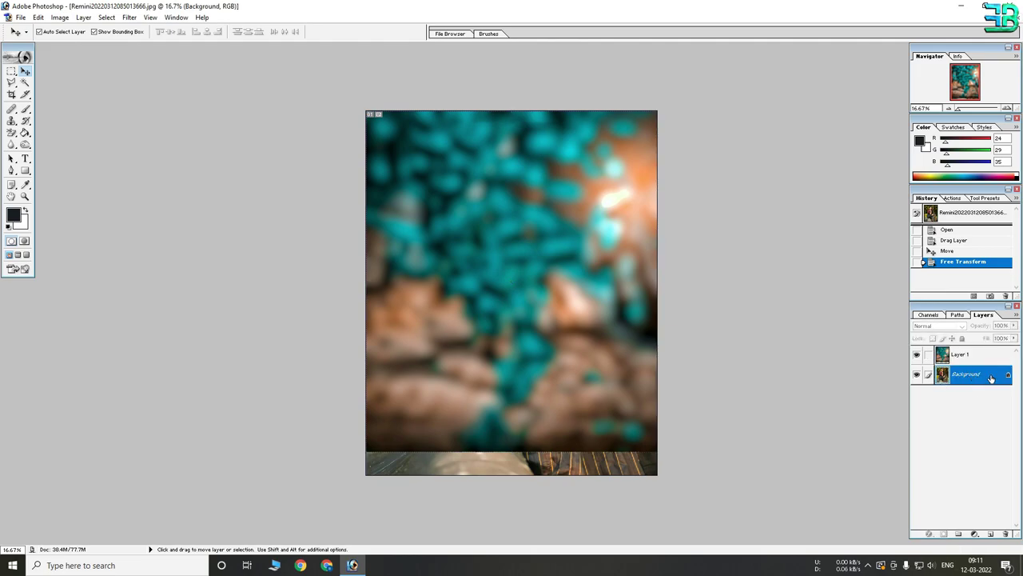
right_click(990, 375)
left_click(982, 409)
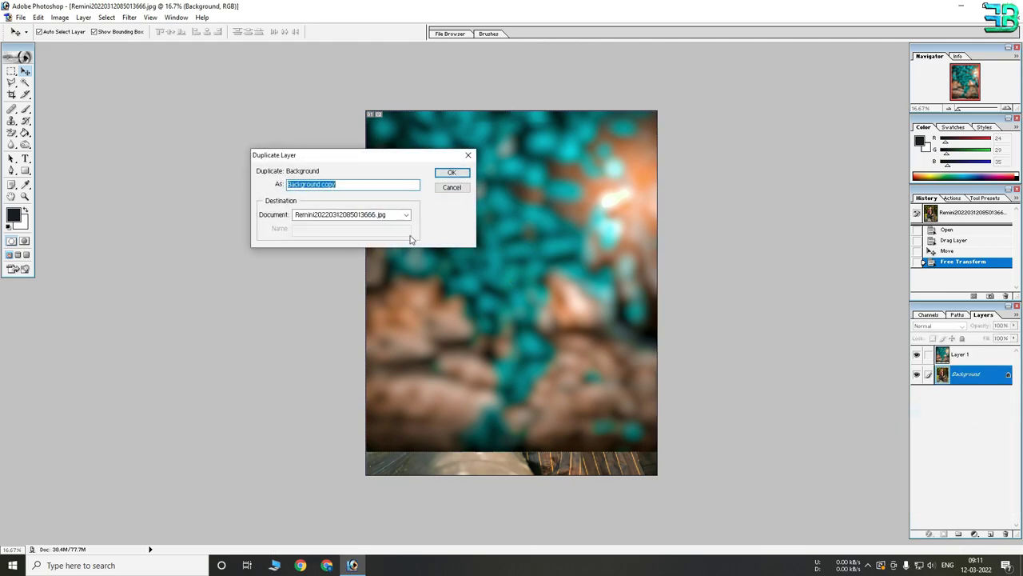
left_click(454, 174)
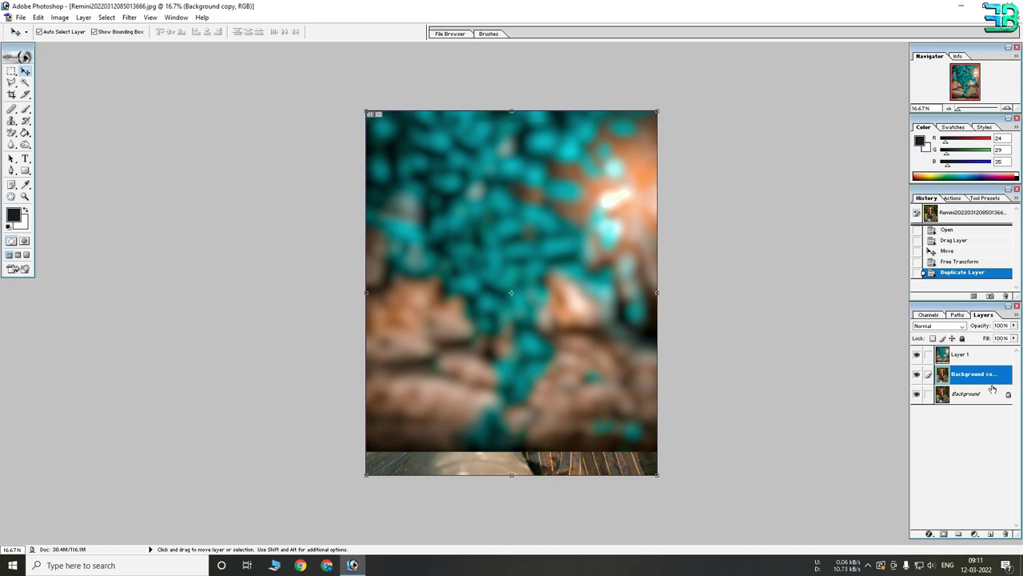
Move Background copy above Layer 1 in the layer stack.
left_click_drag(991, 388, 978, 349)
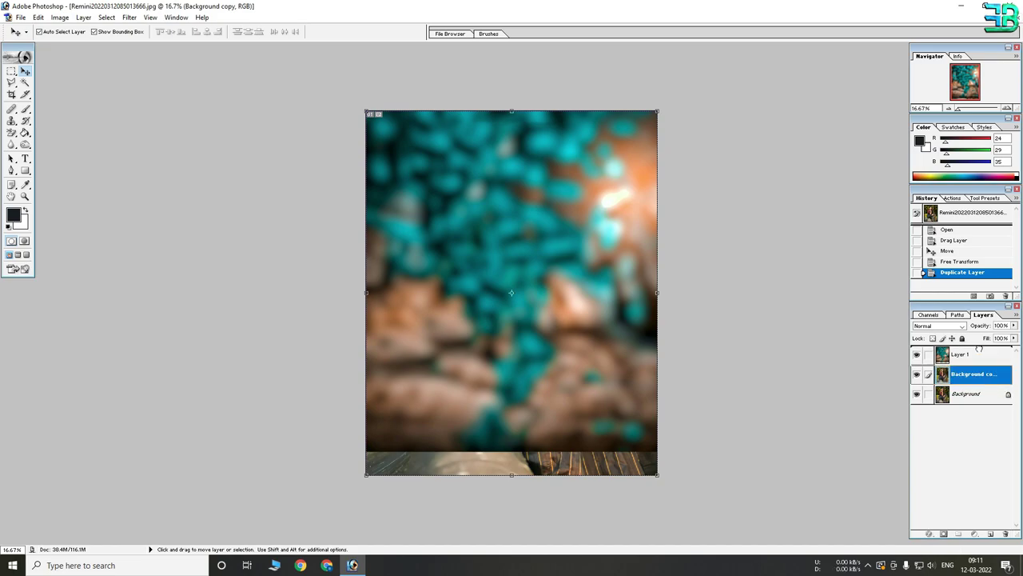
left_click_drag(978, 349, 980, 354)
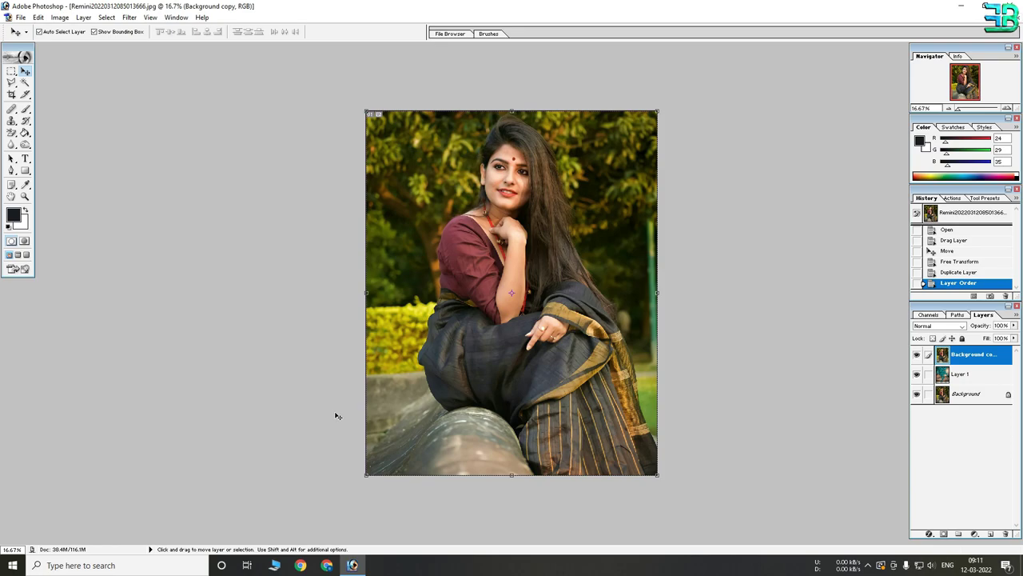
left_click(11, 82)
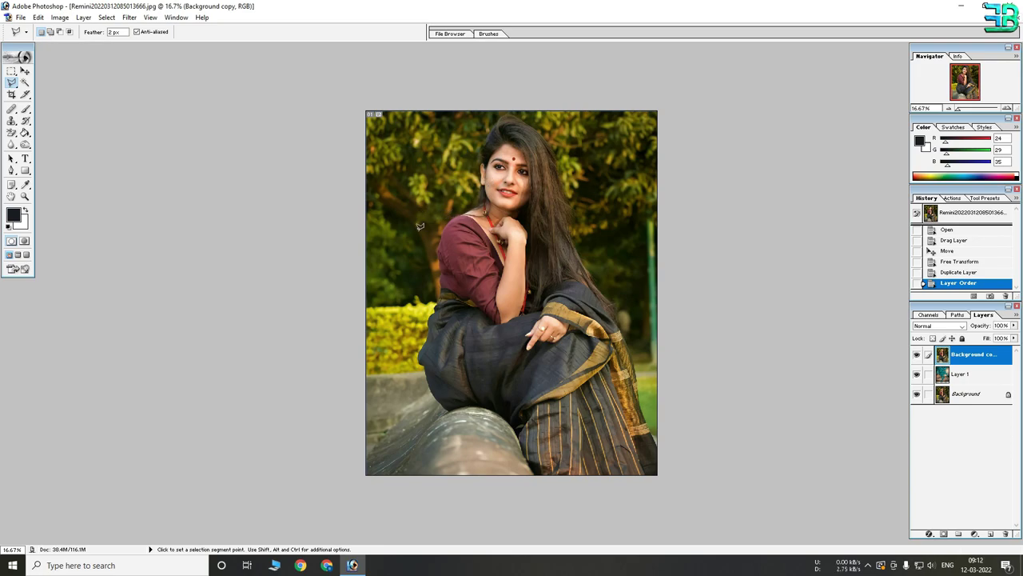
With the Polygonal Lasso, trace selection points across the top and down the left side.
right_click(11, 83)
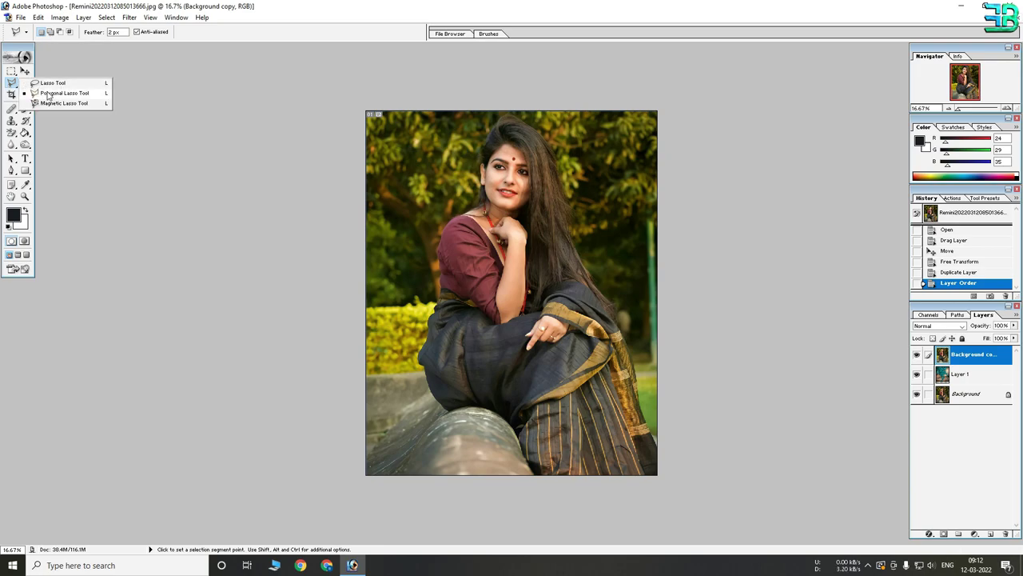
left_click(50, 94)
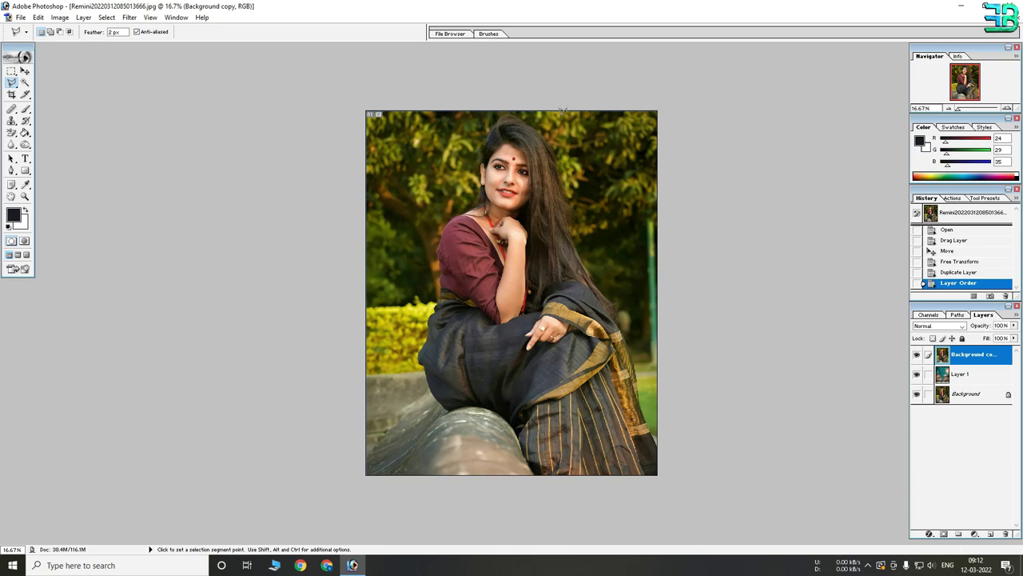
left_click(693, 87)
left_click(460, 73)
left_click(366, 79)
left_click(267, 229)
left_click(323, 420)
left_click(365, 429)
Zoom along the woman's edges and close the outline around the garden background.
scroll(393, 411, "up", 1)
scroll(393, 411, "up", 1)
scroll(399, 406, "up", 1)
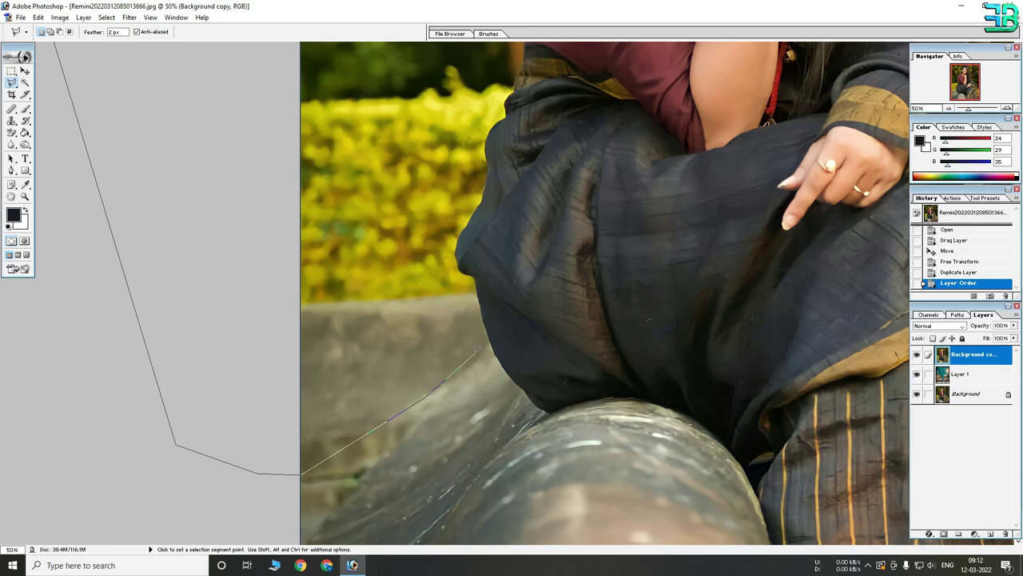
scroll(467, 363, "down", 1)
scroll(468, 363, "down", 1)
scroll(462, 366, "down", 1)
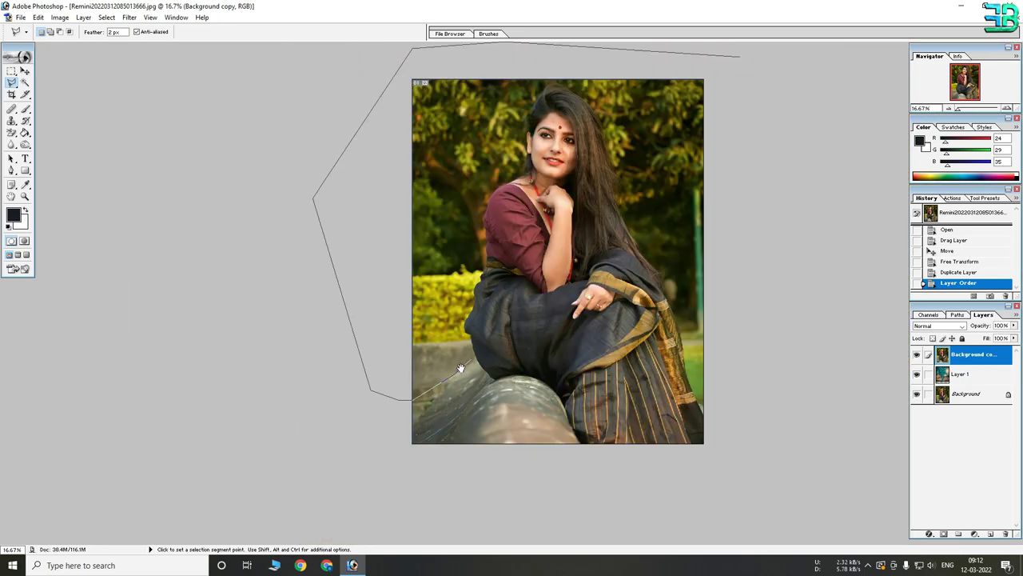
scroll(460, 366, "up", 2)
scroll(480, 356, "up", 1)
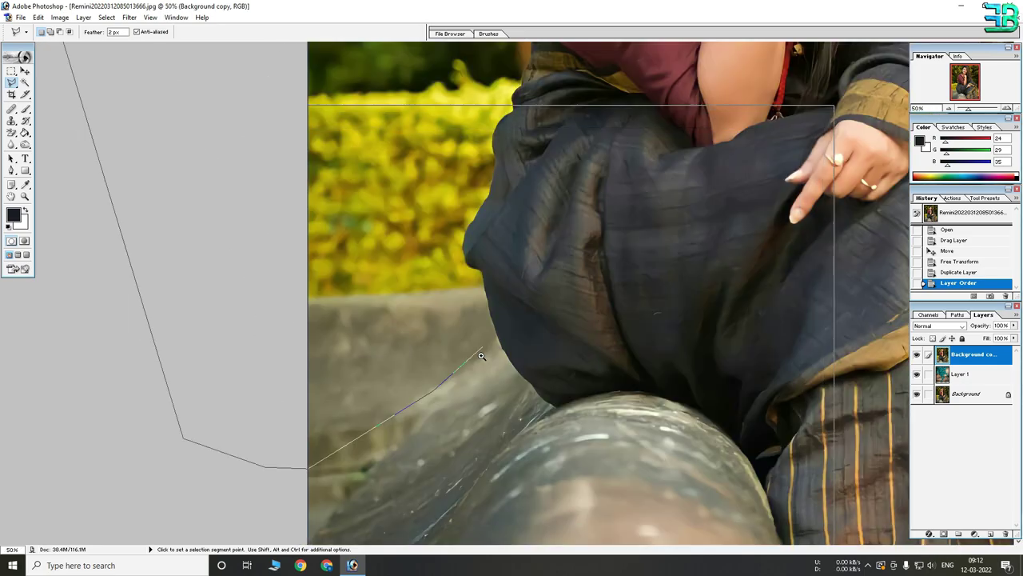
scroll(484, 351, "up", 1)
scroll(484, 350, "up", 1)
scroll(502, 337, "up", 1)
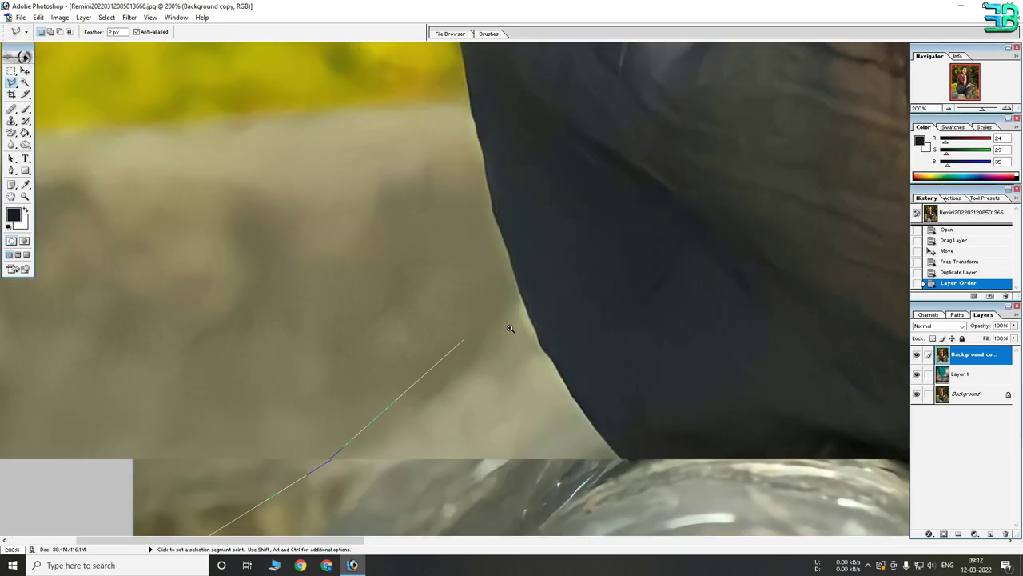
scroll(514, 320, "up", 1)
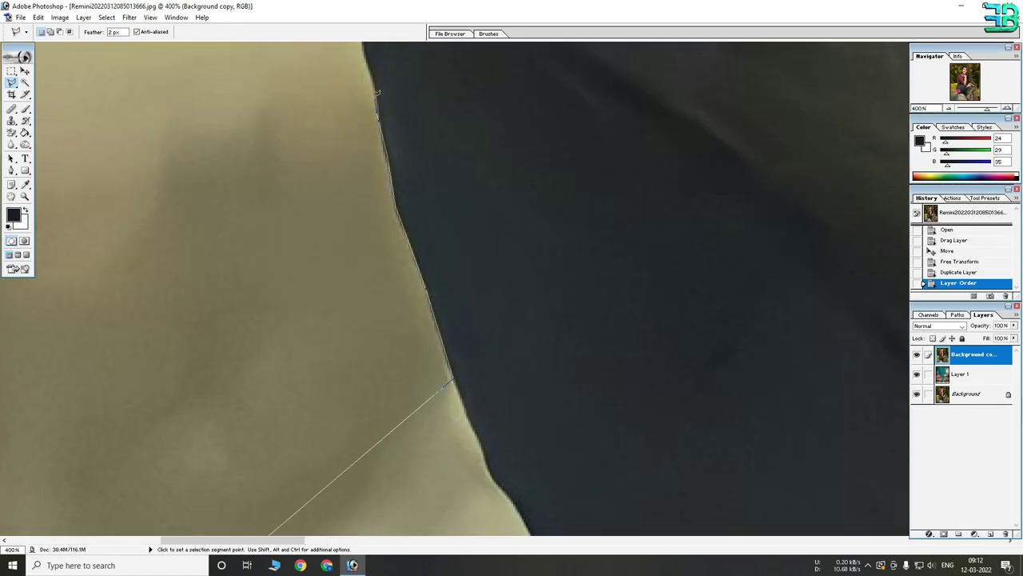
scroll(459, 370, "up", 1)
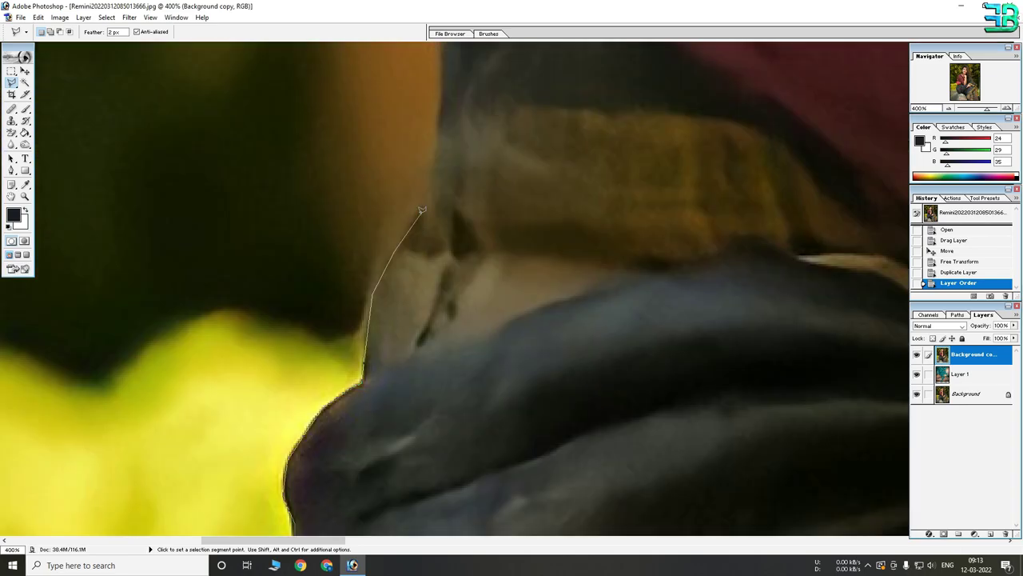
scroll(230, 352, "down", 3)
scroll(320, 320, "down", 3)
scroll(358, 302, "down", 2)
scroll(357, 301, "up", 5)
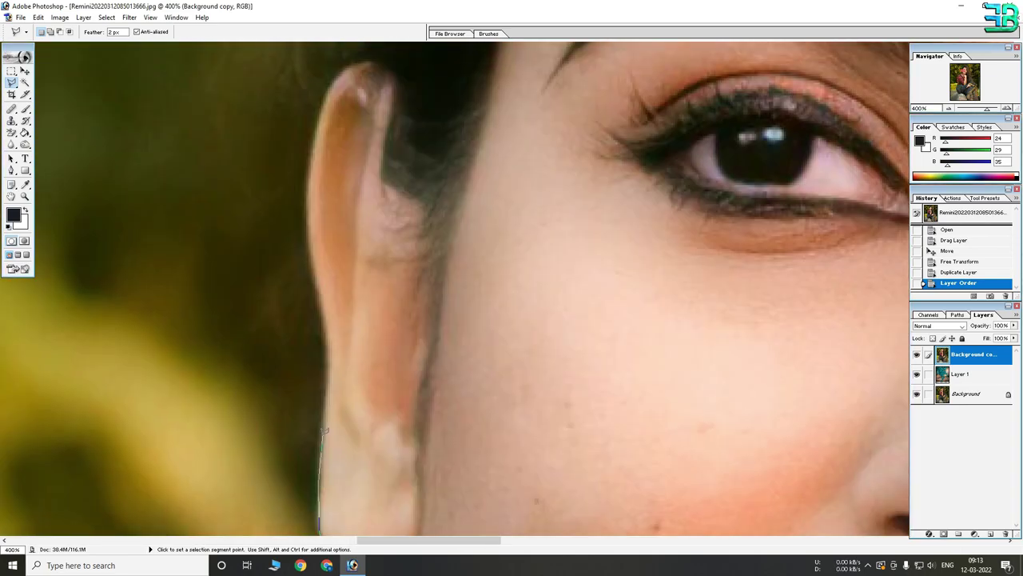
scroll(427, 413, "up", 5)
scroll(418, 299, "up", 2)
double_click(418, 299)
Add the right-side background area, from the hair top to the saree's right edge, to the selection.
key("ctrl+0")
scroll(447, 132, "down", 1)
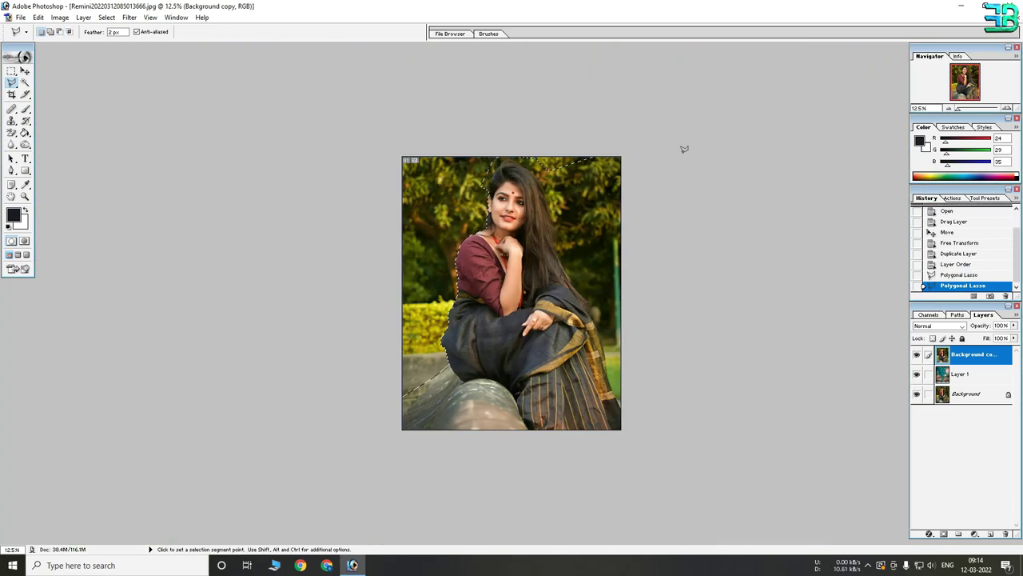
scroll(447, 132, "up", 3)
scroll(320, 240, "up", 2)
left_click(352, 279)
scroll(375, 313, "right", 5)
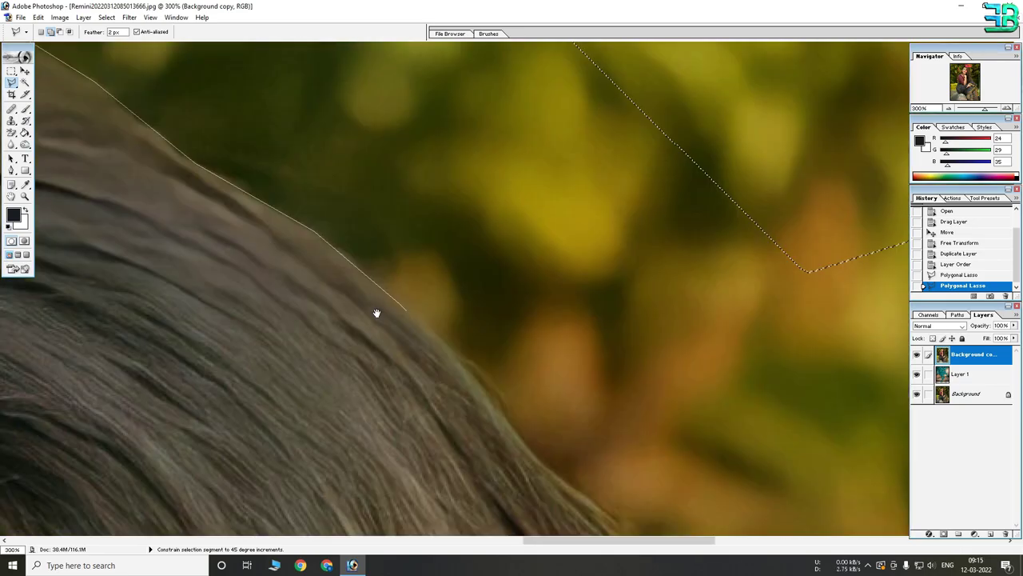
scroll(607, 228, "down", 5)
scroll(456, 221, "down", 4)
scroll(354, 227, "down", 3)
scroll(354, 226, "down", 5)
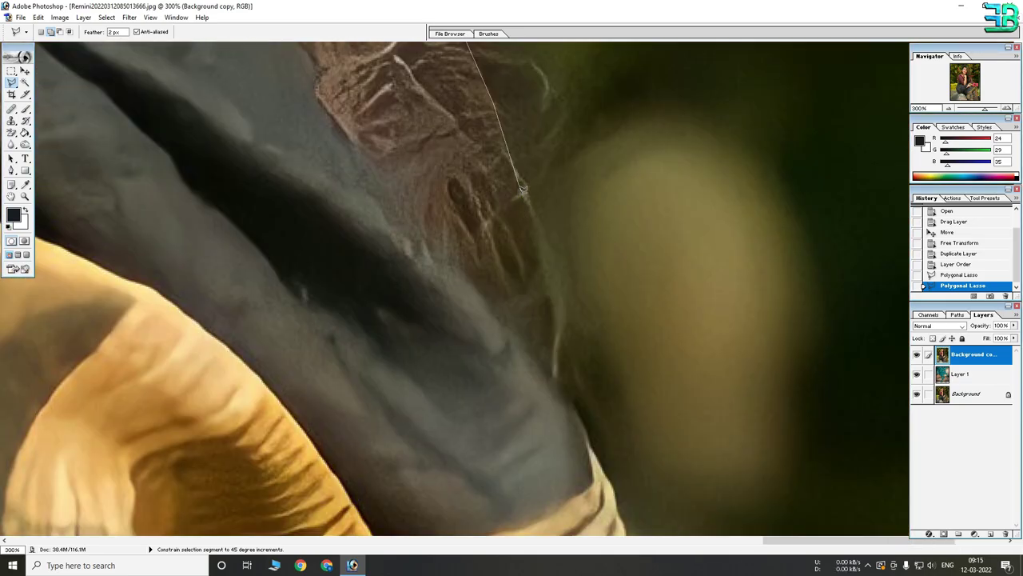
scroll(479, 264, "down", 5)
scroll(640, 304, "down", 5)
scroll(741, 324, "down", 2)
left_click(742, 324)
scroll(742, 325, "down", 2)
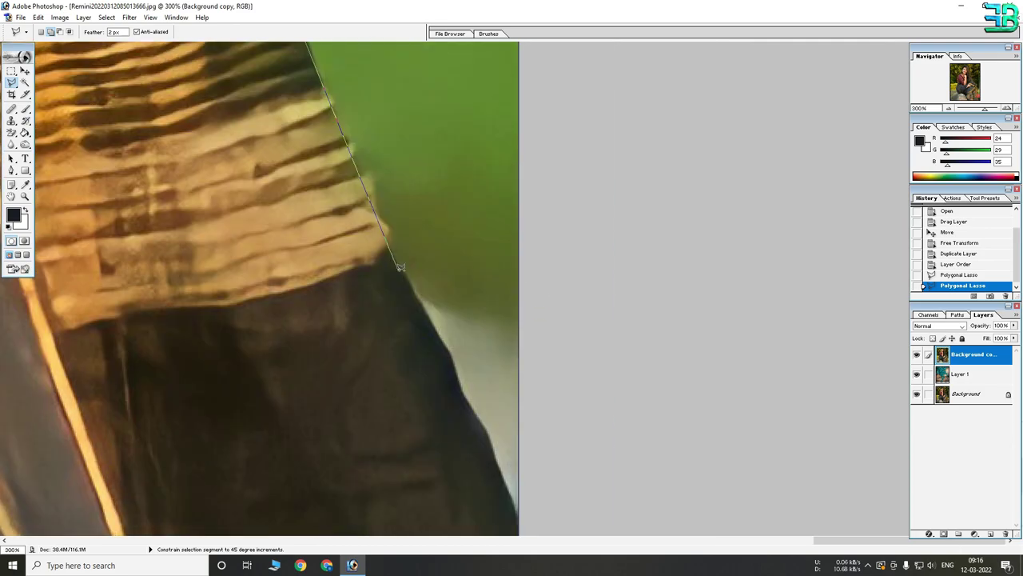
scroll(576, 479, "down", 3)
scroll(560, 360, "down", 2)
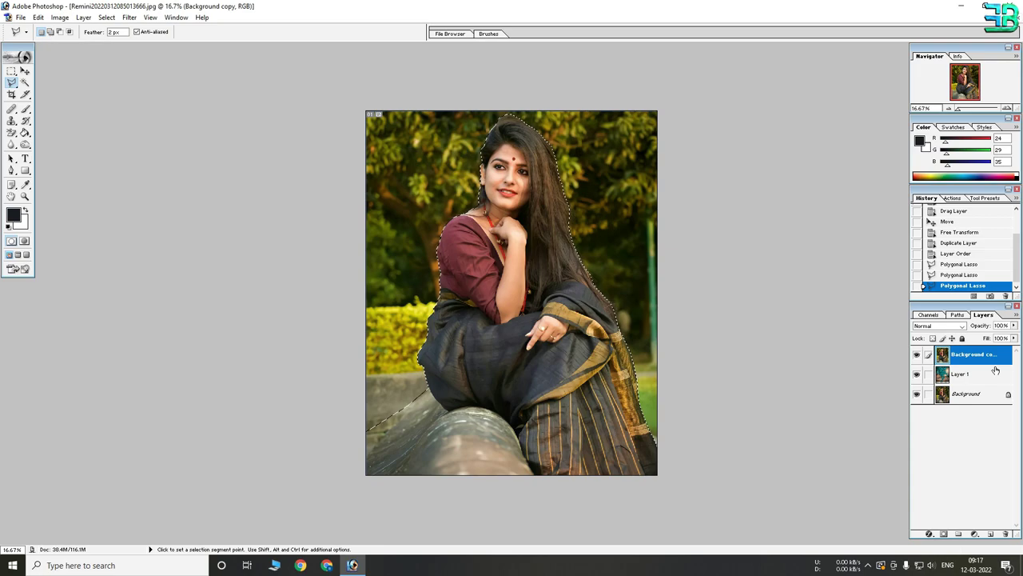
Delete the selected garden background to reveal the bokeh, then deselect.
key("Delete")
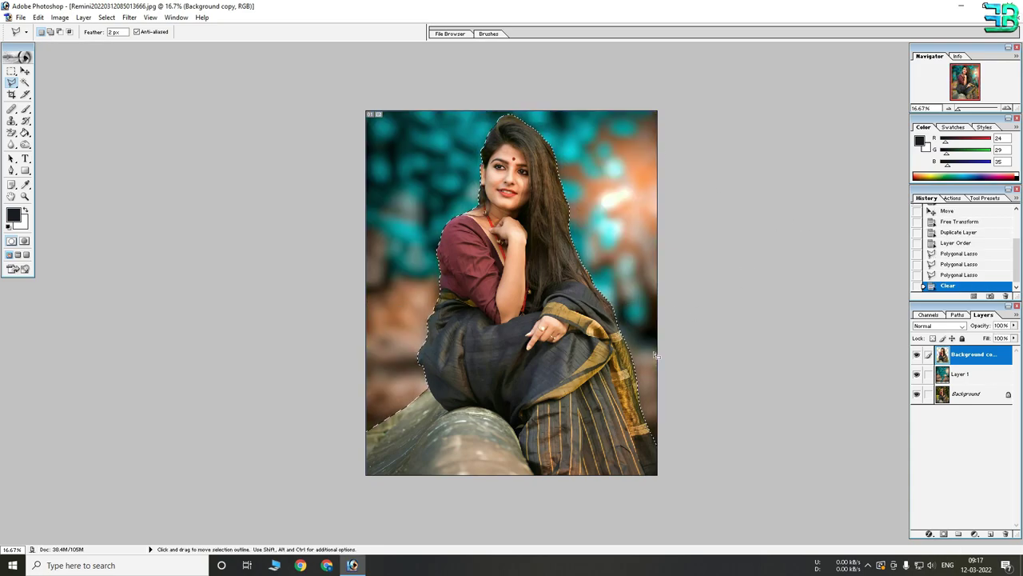
key("ctrl")
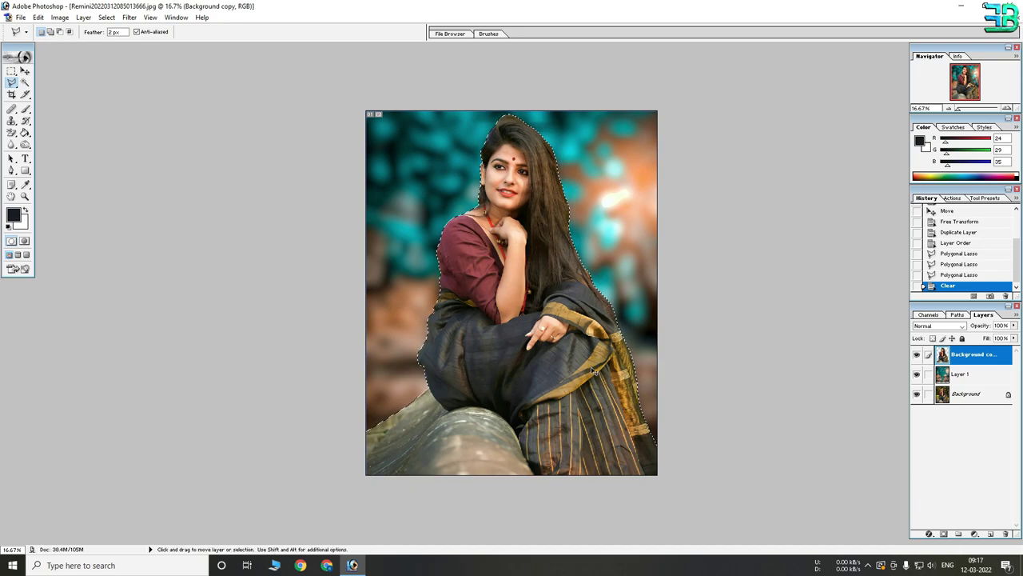
key("ctrl+d")
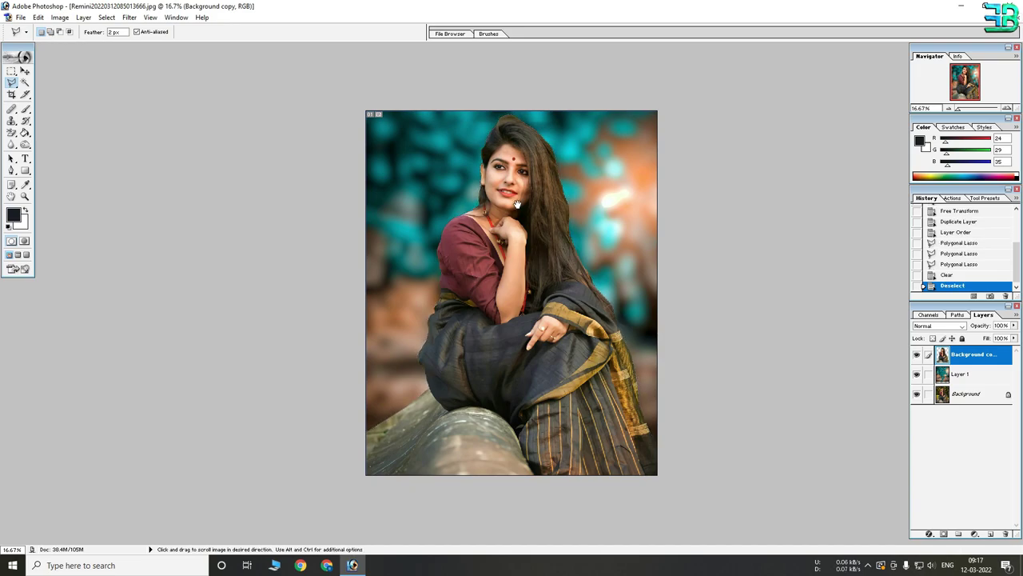
Check the result at different zooms and add a layer mask to Background copy.
left_click(407, 393, "ctrl")
left_click(317, 410, "ctrl+alt")
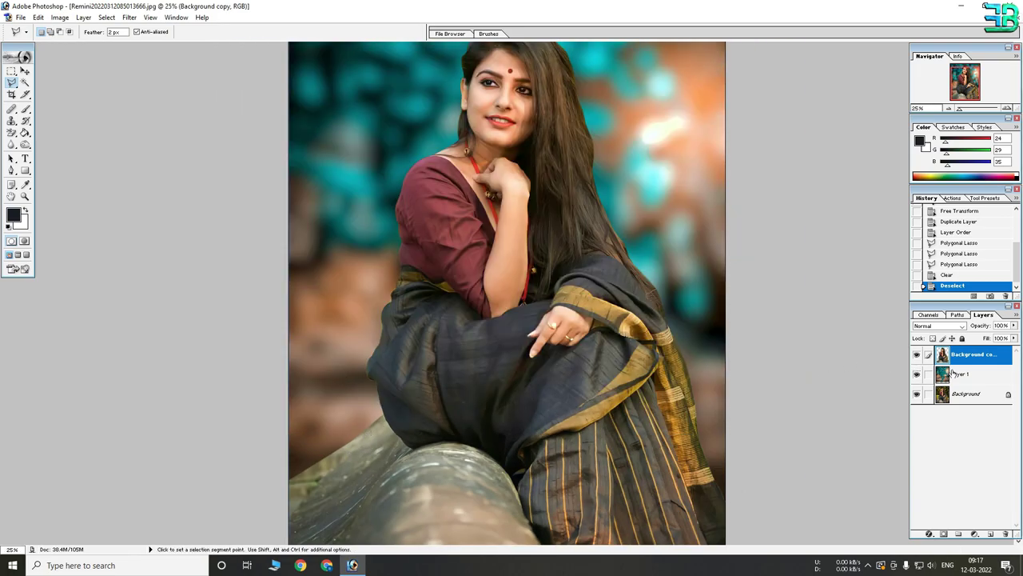
left_click(943, 533)
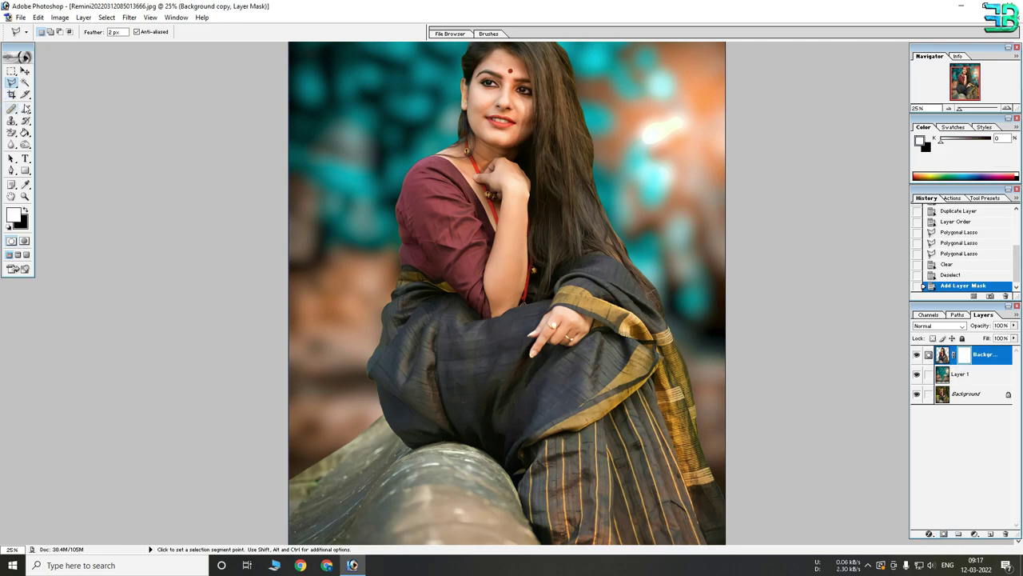
Paint the Background copy mask in black along the lower-left edge.
left_click(25, 107)
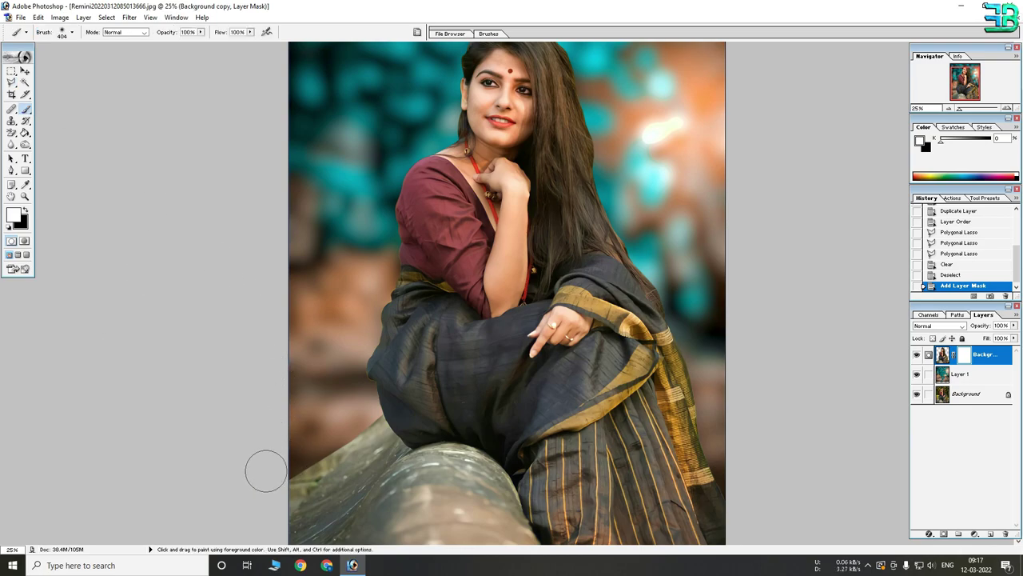
left_click_drag(296, 436, 396, 436)
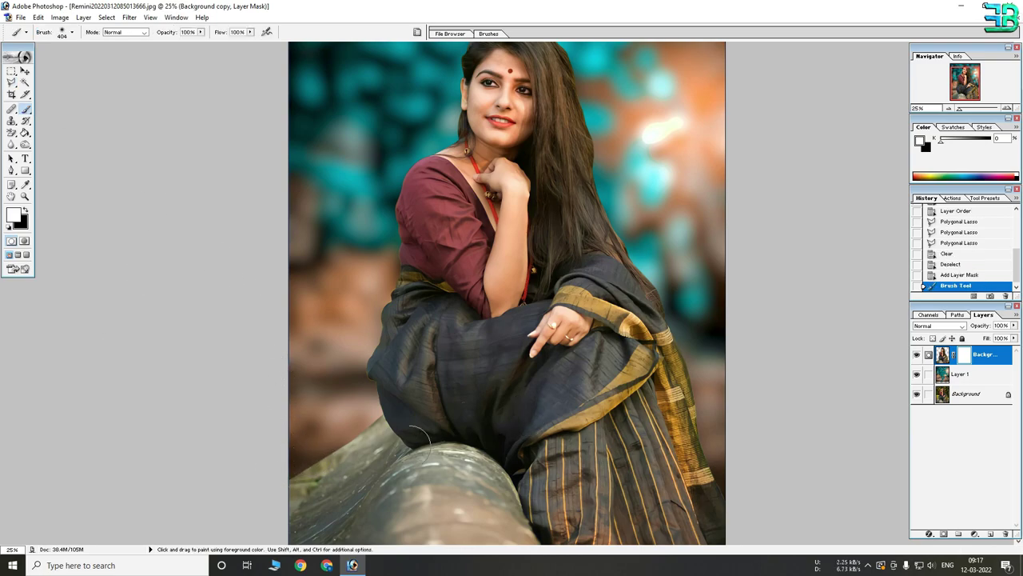
left_click(27, 210)
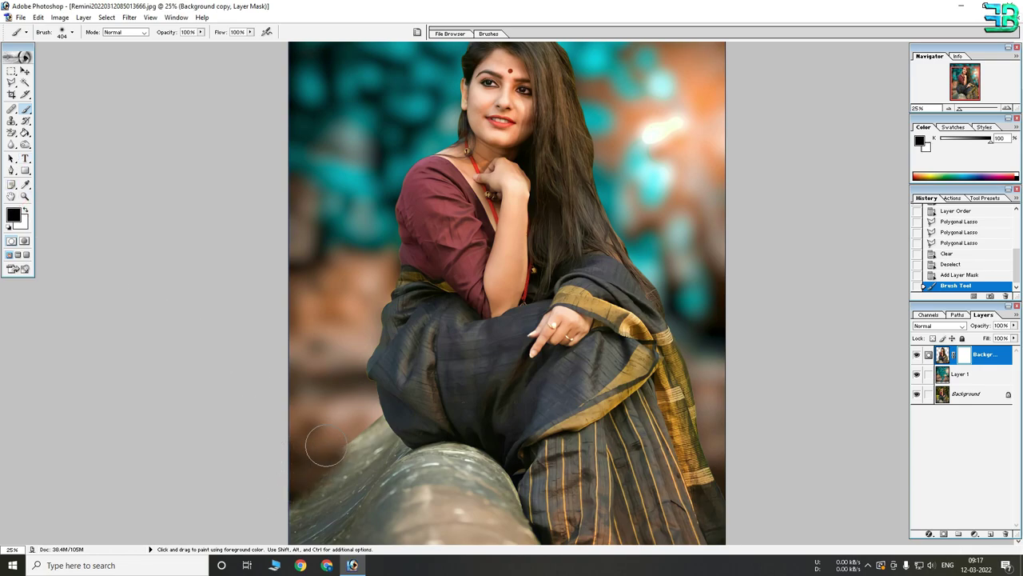
left_click(357, 420)
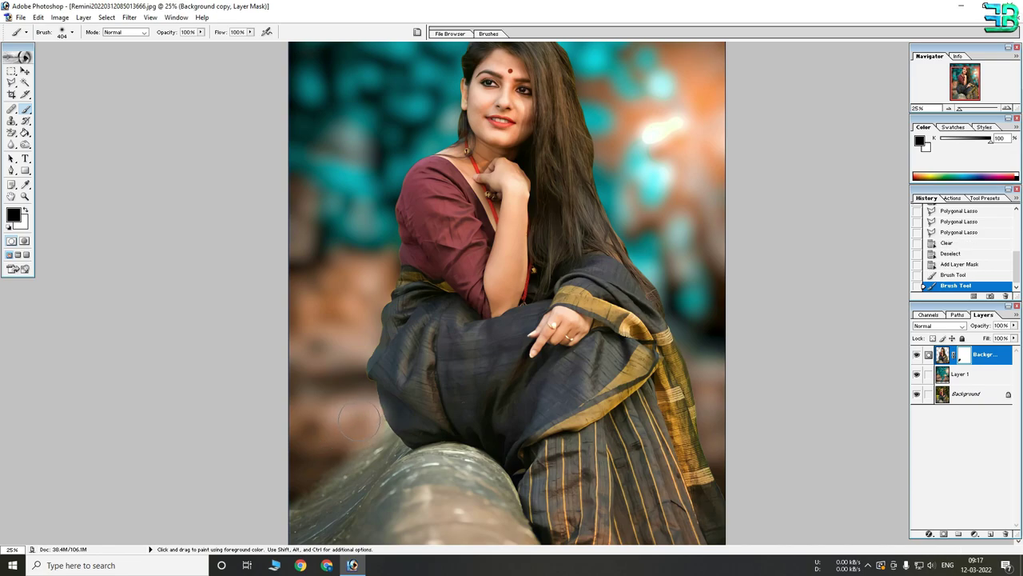
left_click_drag(308, 469, 269, 475)
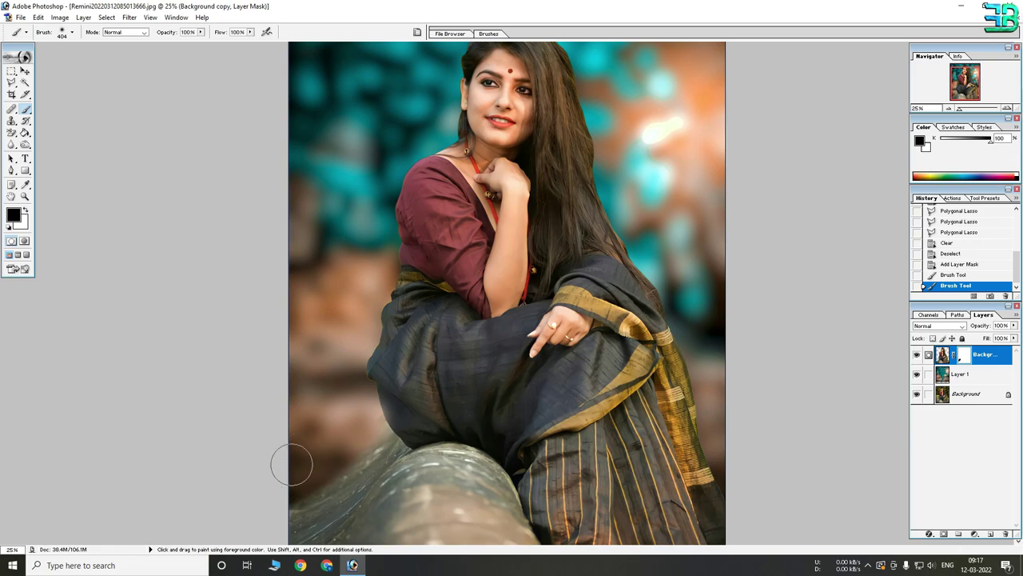
left_click(316, 461, "alt")
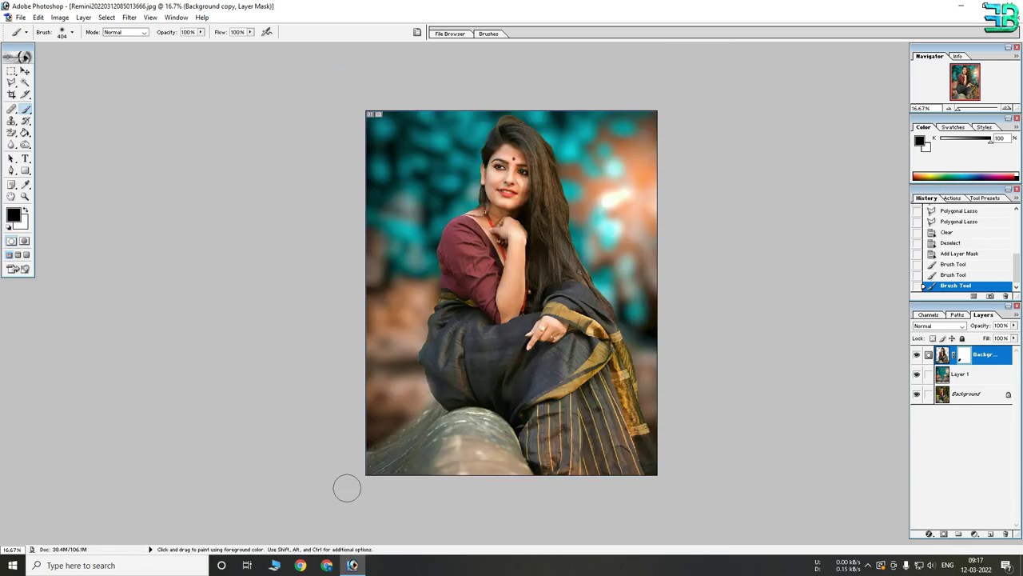
key("x")
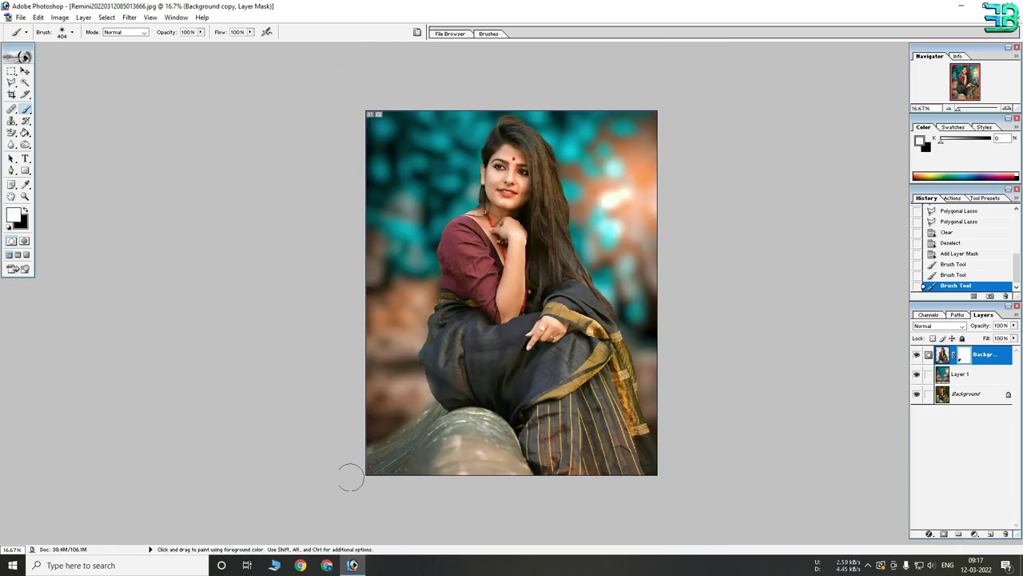
Zoom onto the saree-pipe edge and refine the mask with a 31 px brush.
left_click(421, 457, "ctrl")
left_click(376, 424, "ctrl")
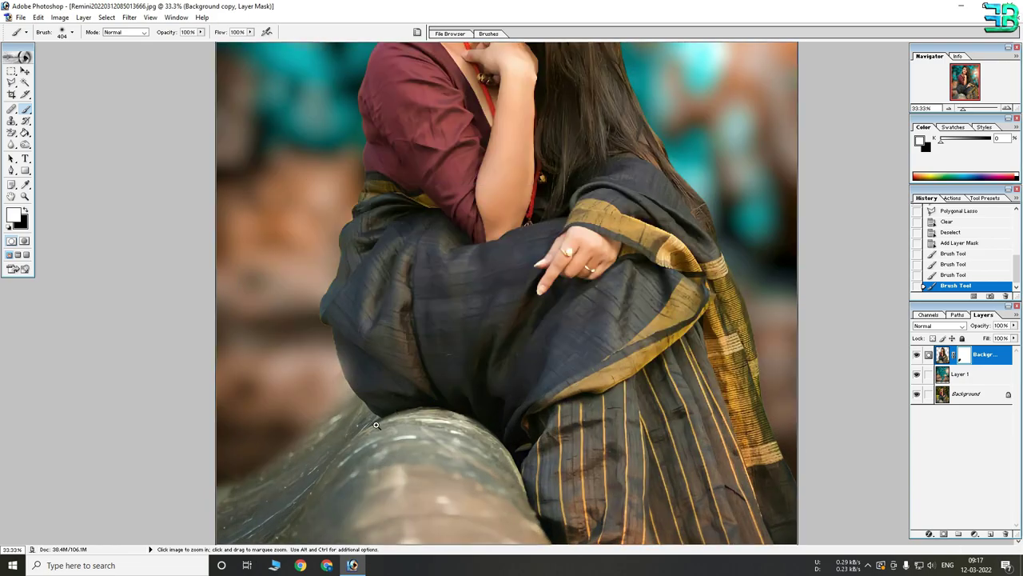
left_click(392, 460, "ctrl")
left_click_drag(165, 434, 669, 210)
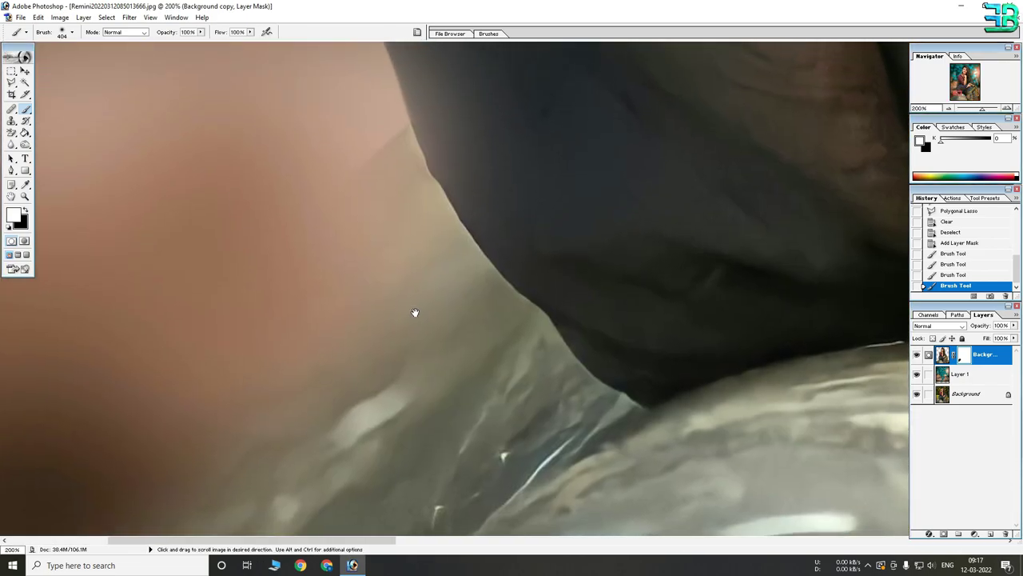
left_click_drag(415, 312, 336, 468)
right_click(474, 251)
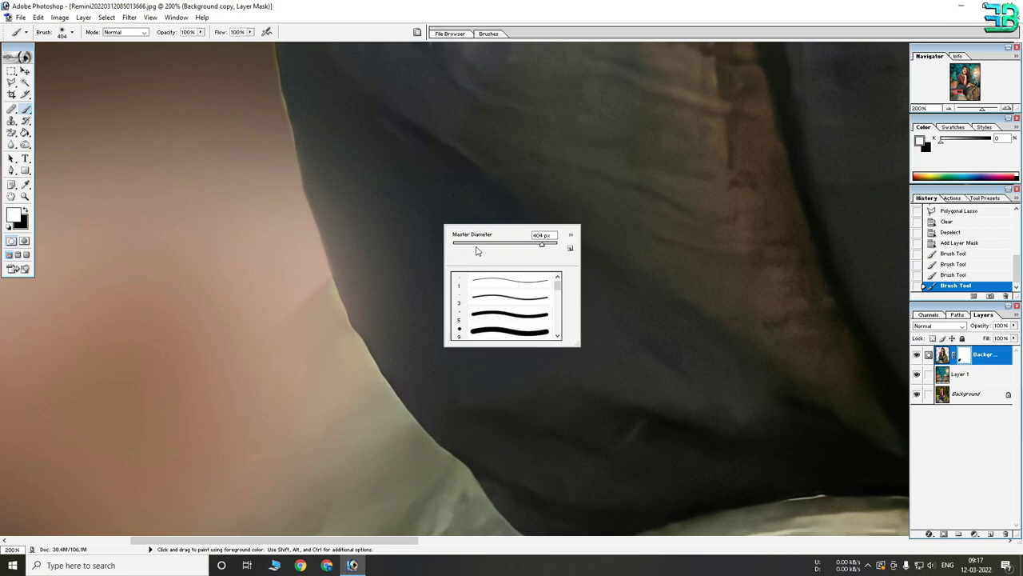
left_click(469, 244)
key("Return")
mouse_move(348, 213)
left_mouse_down()
mouse_move(306, 119)
mouse_move(359, 338)
mouse_move(341, 148)
mouse_move(472, 319)
mouse_move(471, 364)
mouse_move(434, 370)
mouse_move(354, 318)
left_mouse_up()
key("x")
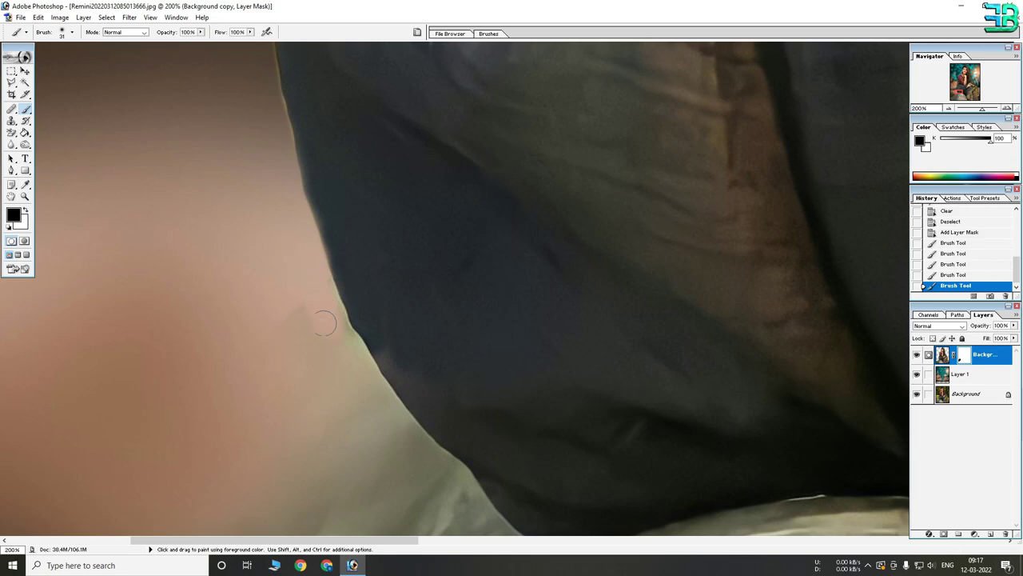
left_click_drag(270, 334, 338, 343)
key("x")
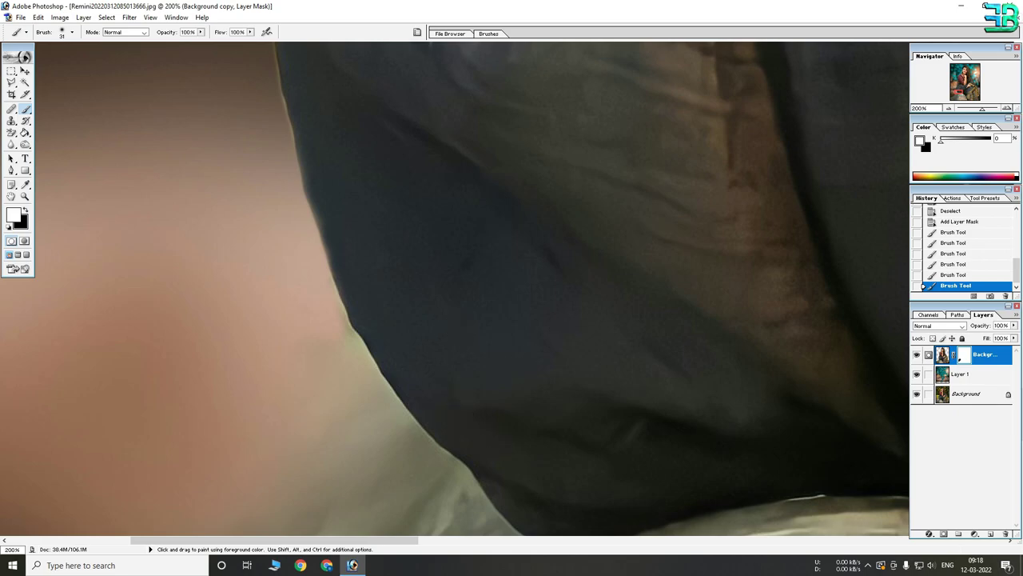
Zoom out to 16.7%, apply the layer mask, and toggle the layer to compare.
left_click(536, 178, "ctrl+alt")
left_click(533, 229, "ctrl+alt")
left_click(565, 297, "ctrl+alt")
left_click(497, 318, "ctrl+alt")
left_click(487, 295, "ctrl+alt")
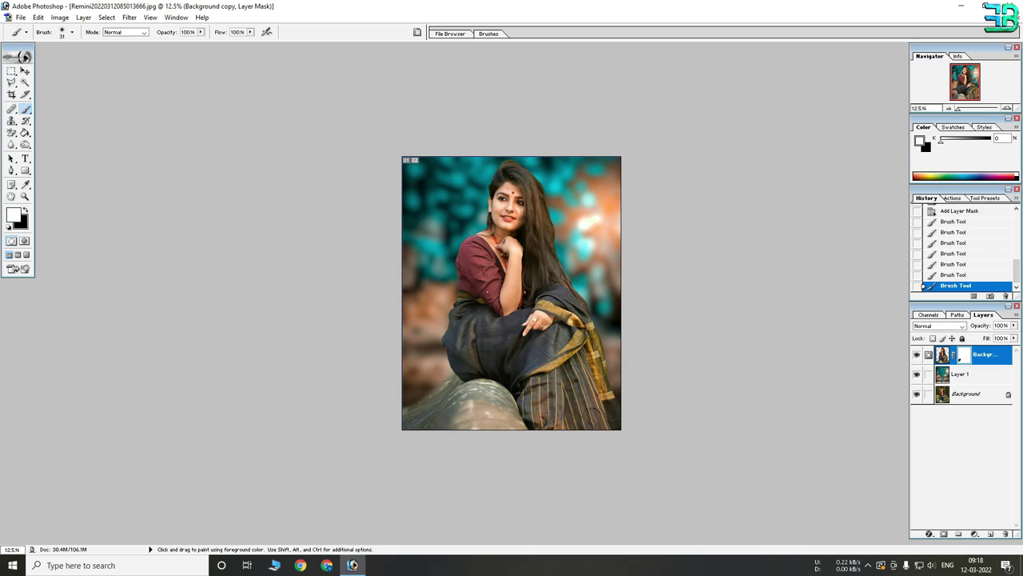
left_click(482, 282, "ctrl")
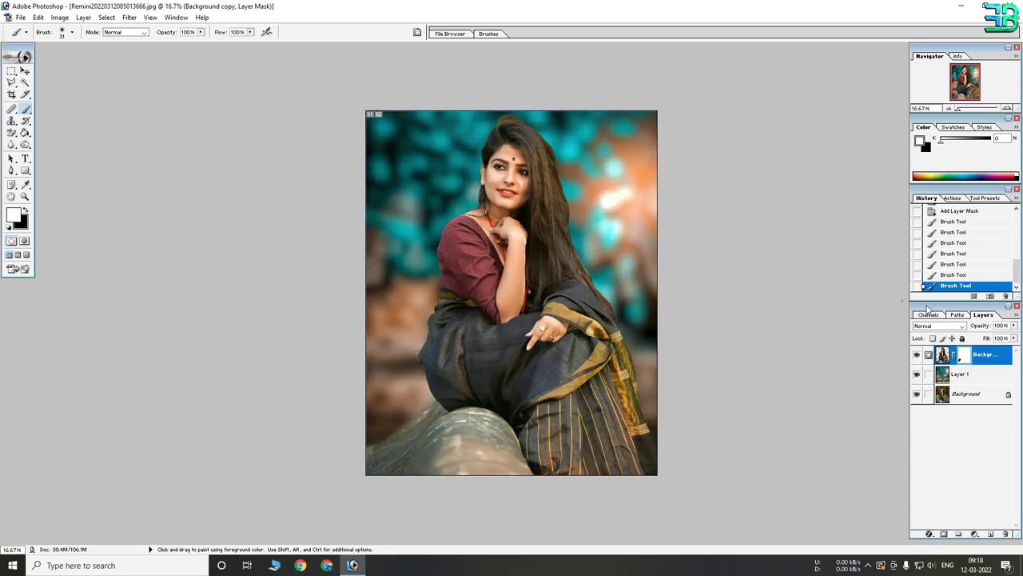
right_click(965, 357)
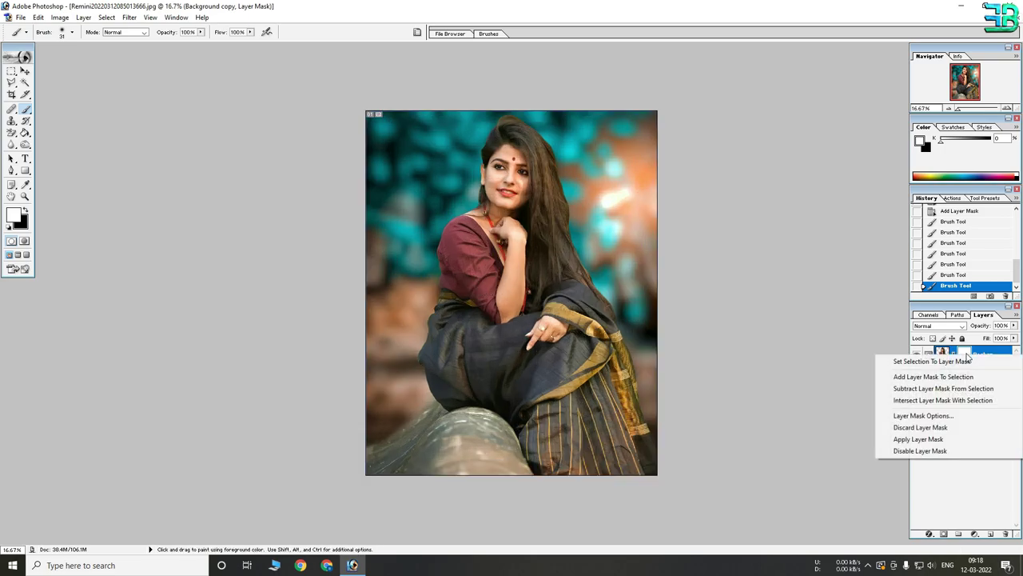
left_click(930, 441)
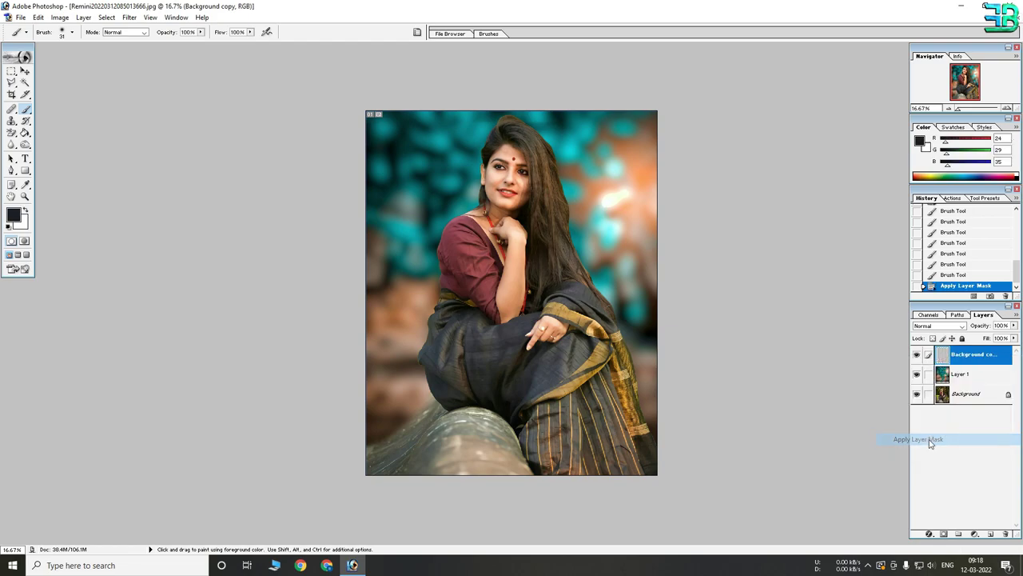
left_click(916, 355)
left_click(917, 354)
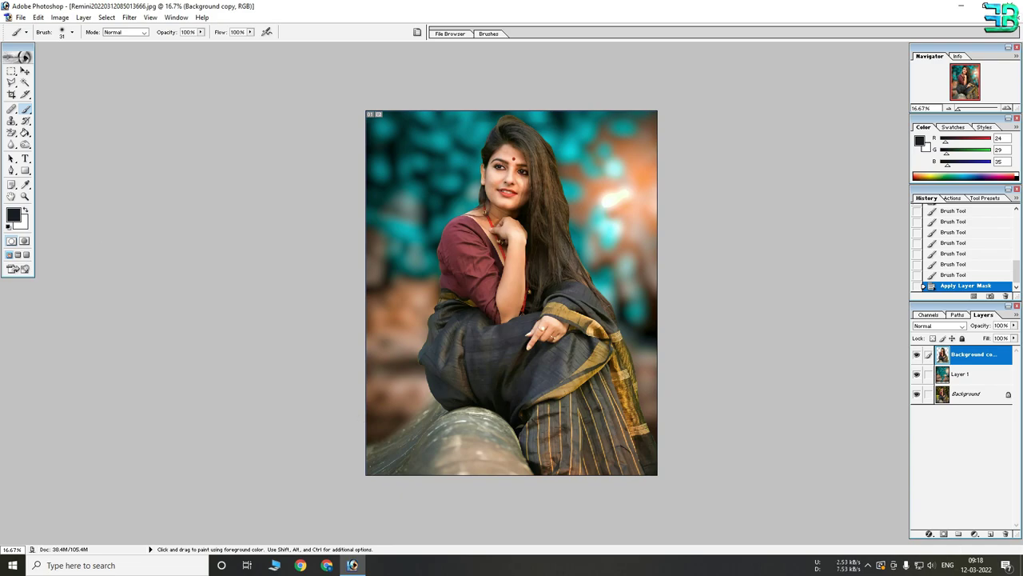
Add a Hue/Saturation layer with saturation +71 and invert its mask to hide it.
left_click(974, 533)
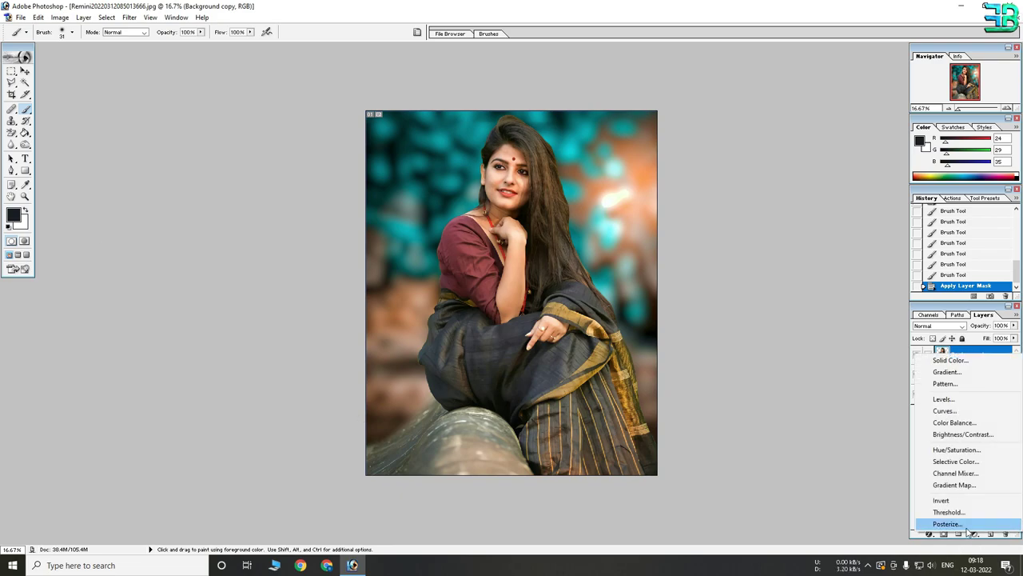
left_click(951, 450)
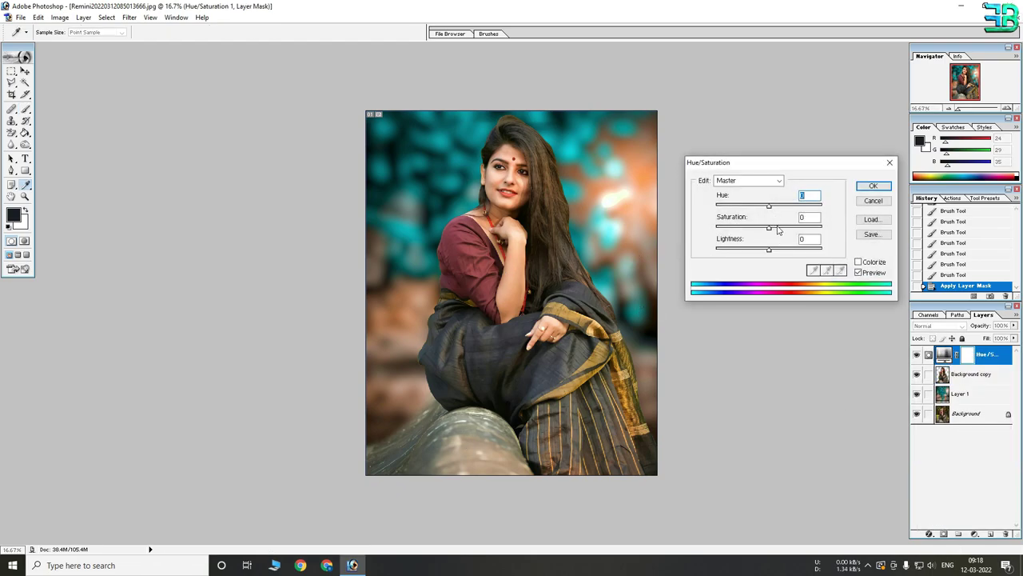
left_click_drag(777, 229, 808, 228)
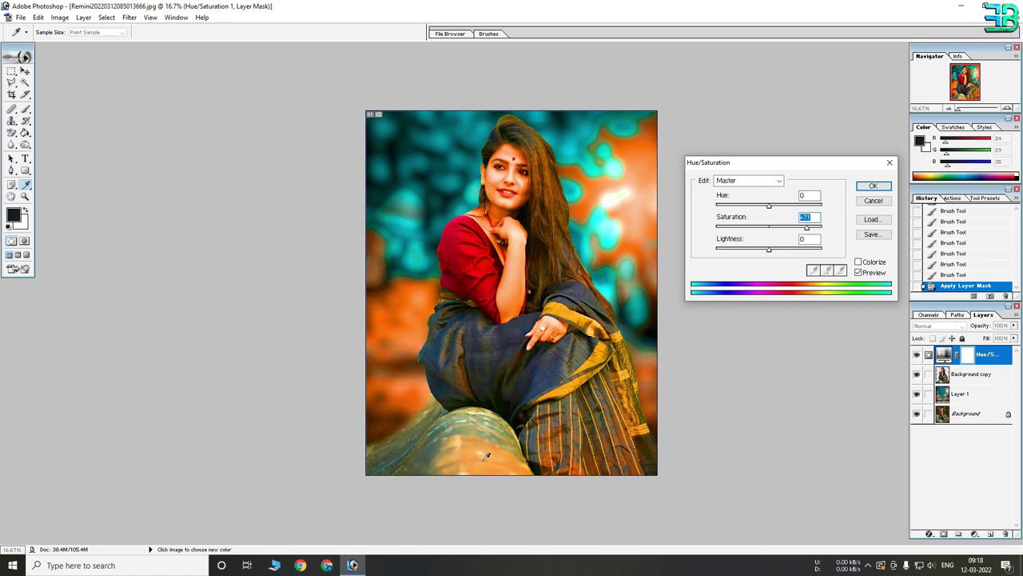
left_click(873, 186)
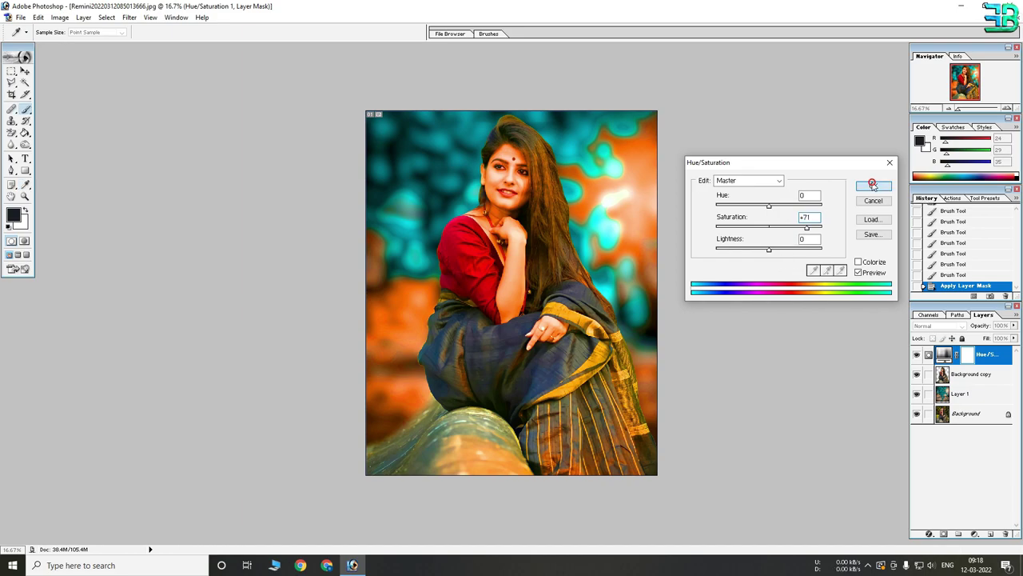
key("ctrl+i")
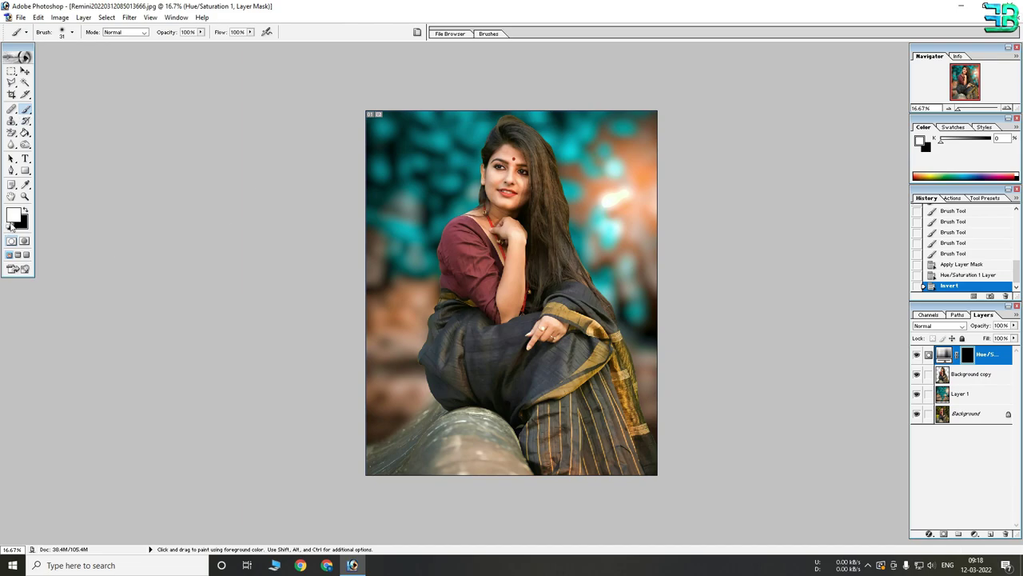
At 25% zoom, brush the saturation boost onto the bottom-left pipe with a 151 px brush.
key("ctrl+plus")
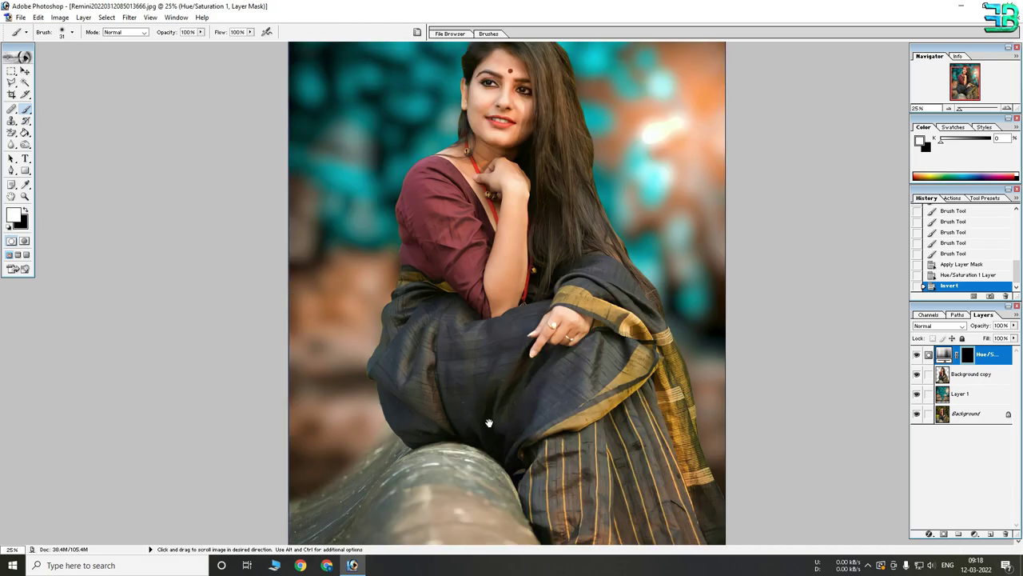
right_click(476, 444)
left_click_drag(536, 452, 555, 449)
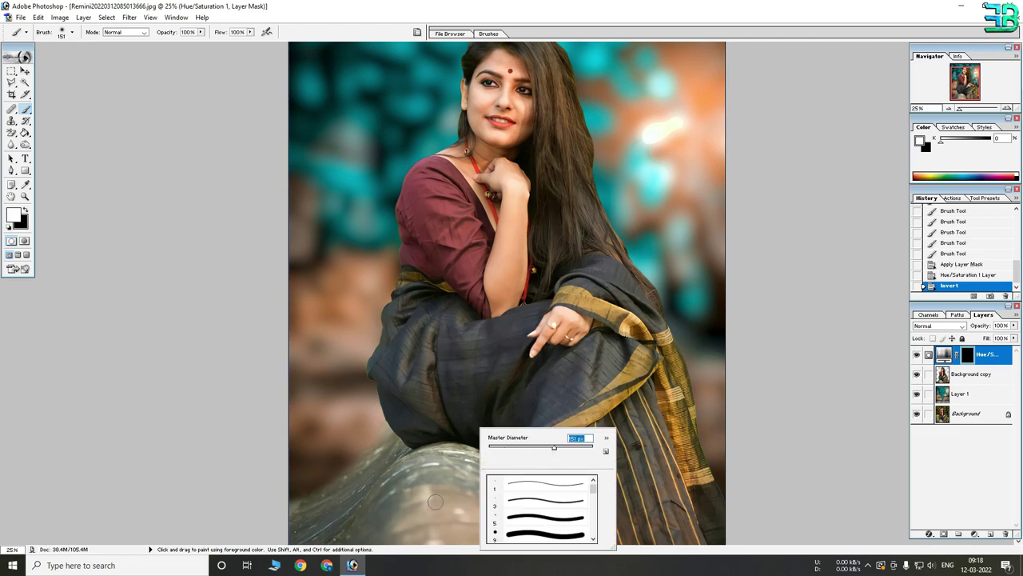
key("Return")
left_click_drag(335, 515, 387, 509)
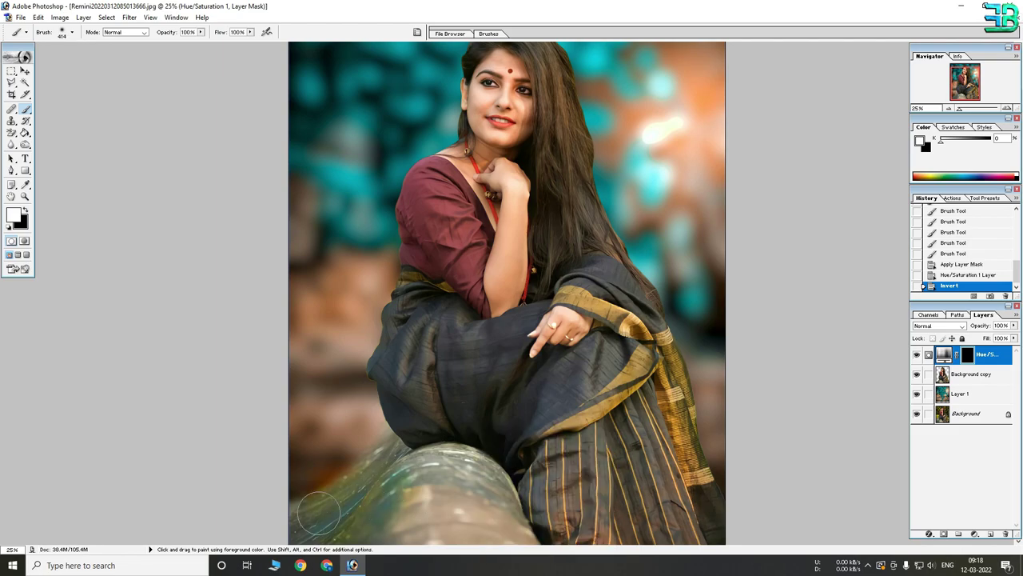
key("ctrl+minus")
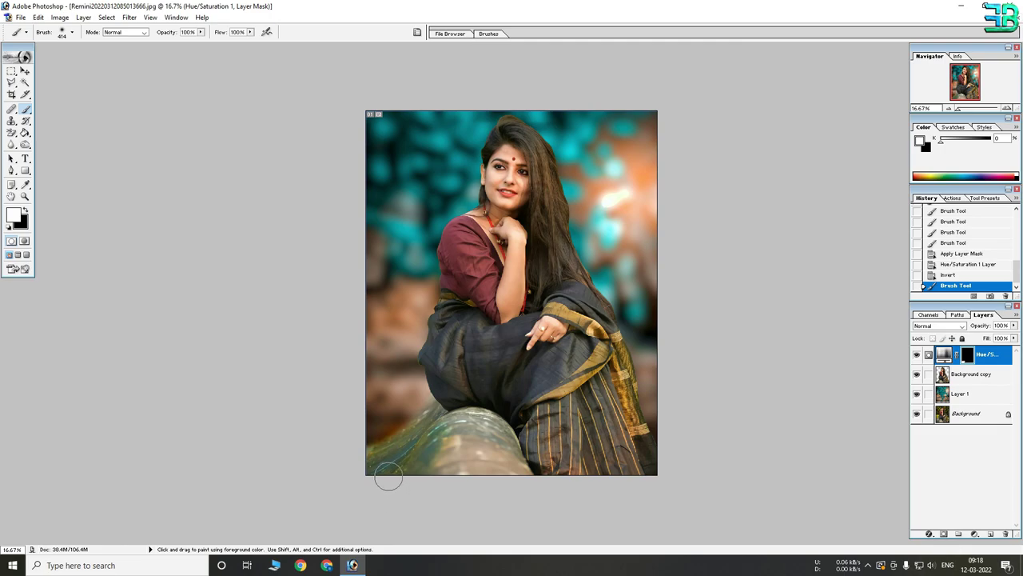
key("x")
Refine the Hue/Saturation mask over the pipe with alternating white and black strokes.
left_click_drag(375, 421, 350, 435)
key("x")
left_click_drag(458, 432, 452, 464)
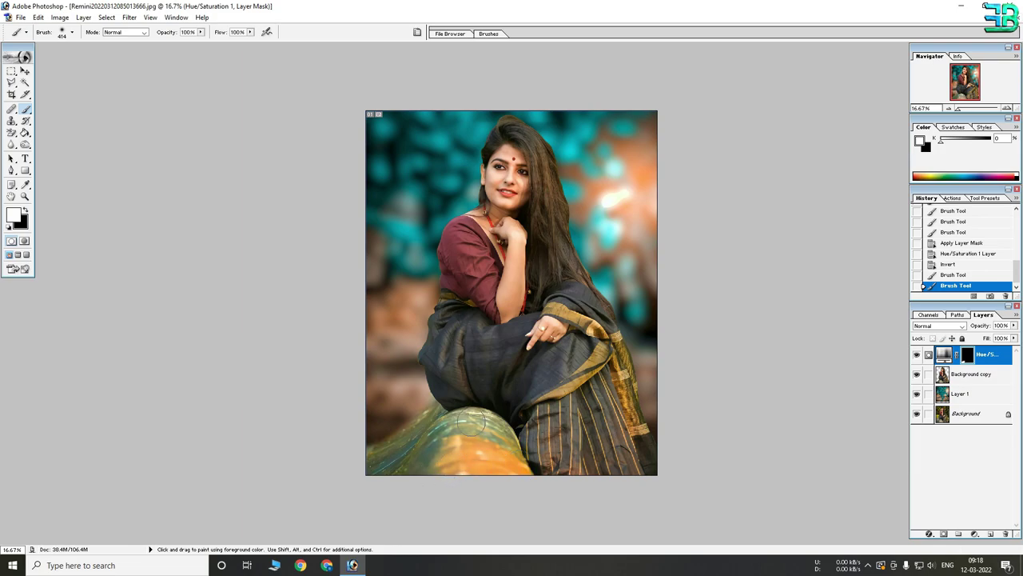
left_click_drag(420, 450, 406, 472)
key("x")
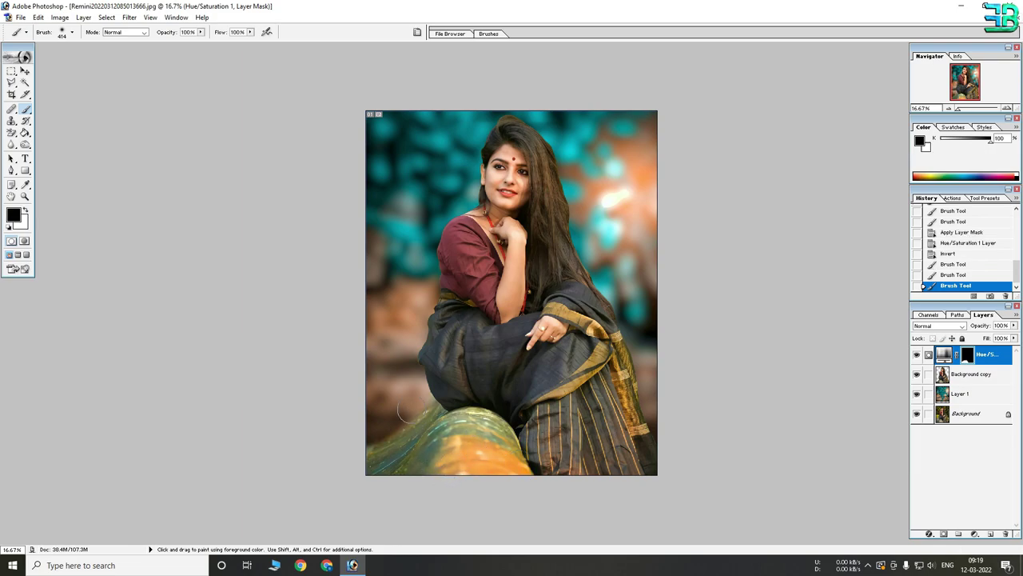
left_click_drag(322, 456, 486, 424)
left_click(487, 423, "alt")
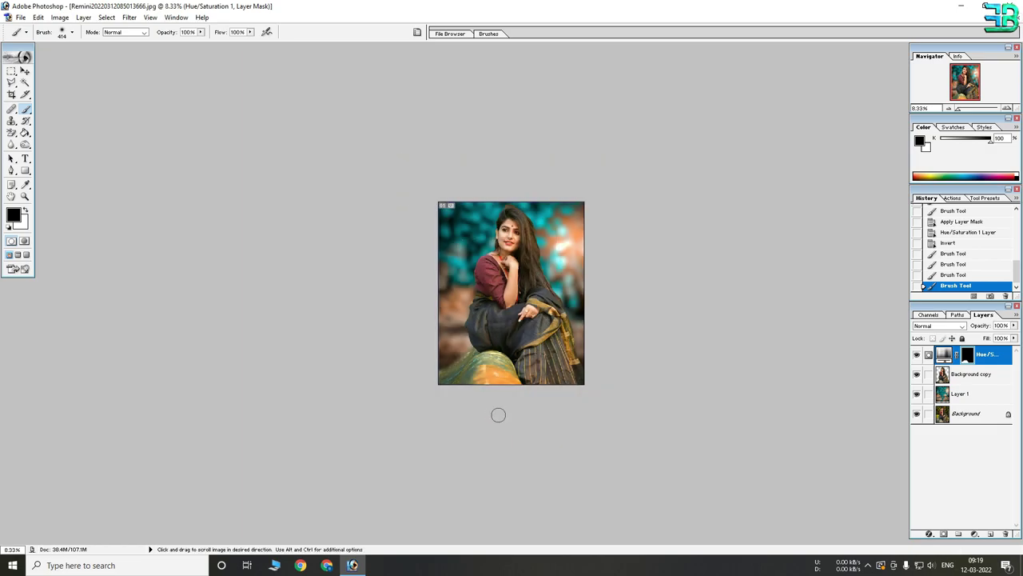
left_click(527, 340, "ctrl")
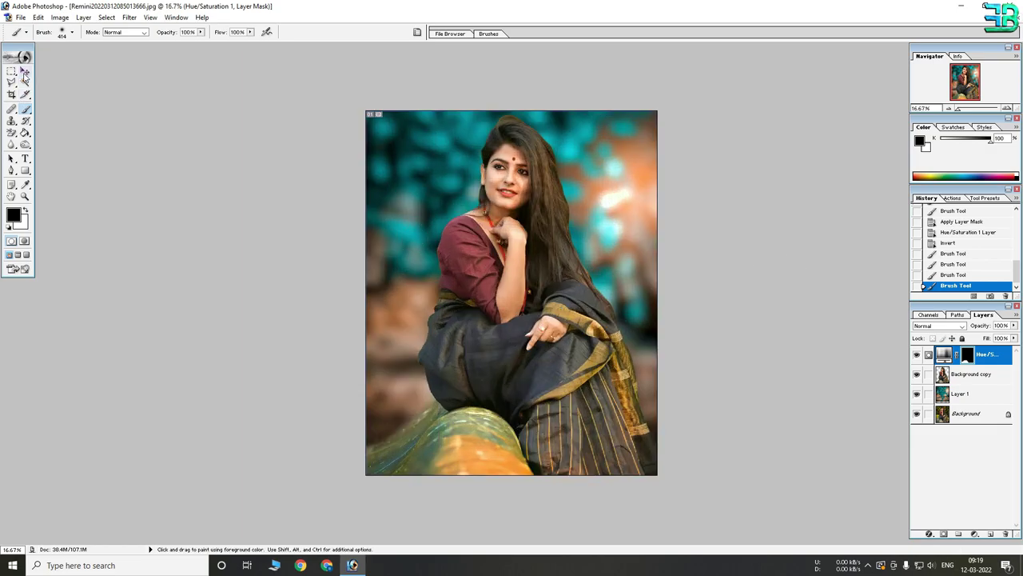
left_click(25, 70)
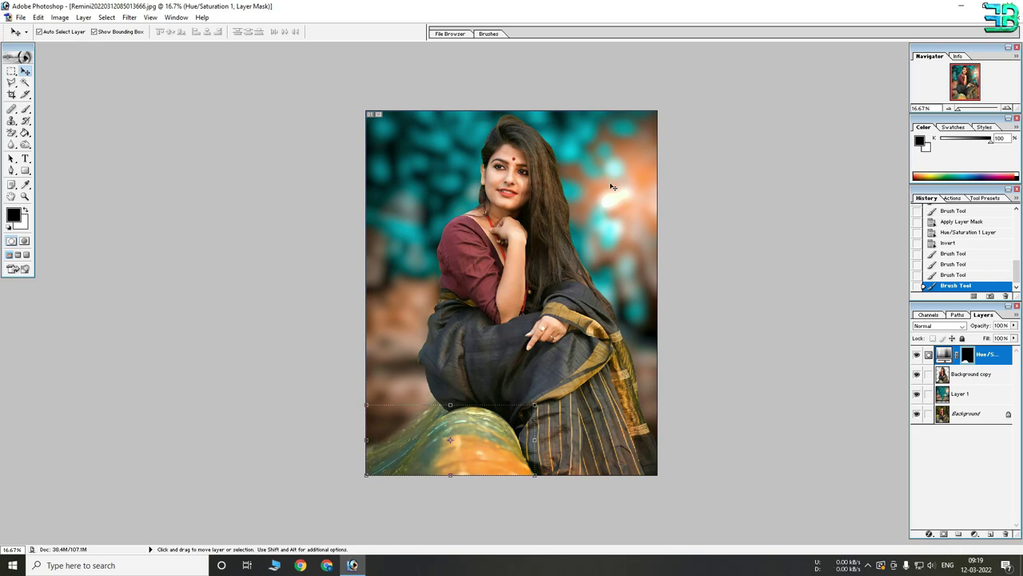
Add a Brightness/Contrast adjustment layer with brightness 10 and contrast 10.
left_click(975, 534)
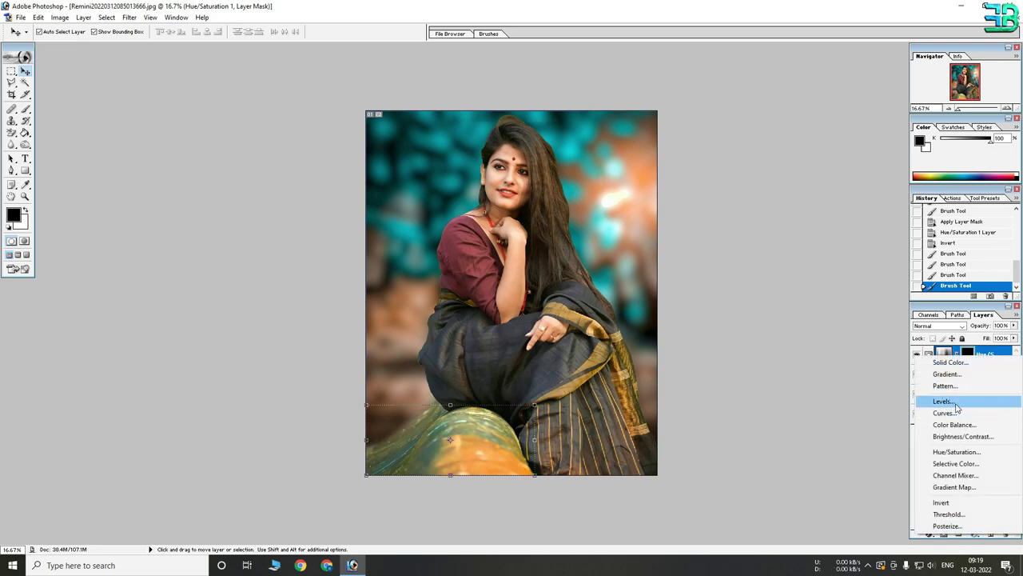
left_click(959, 437)
type("10")
double_click(780, 208)
type("10")
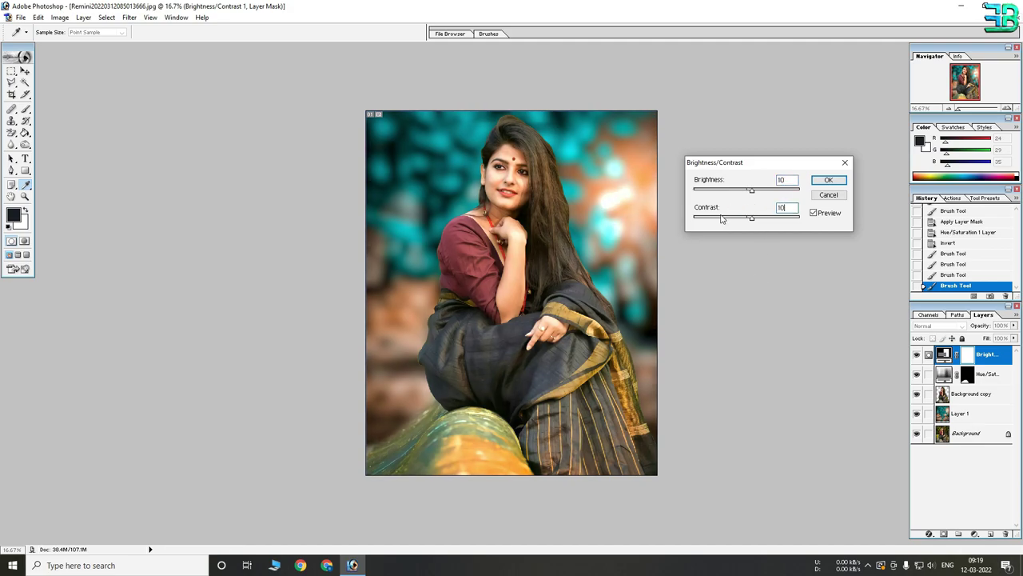
left_click(826, 182)
Merge the Hue/Saturation layer down into Background copy.
key("v")
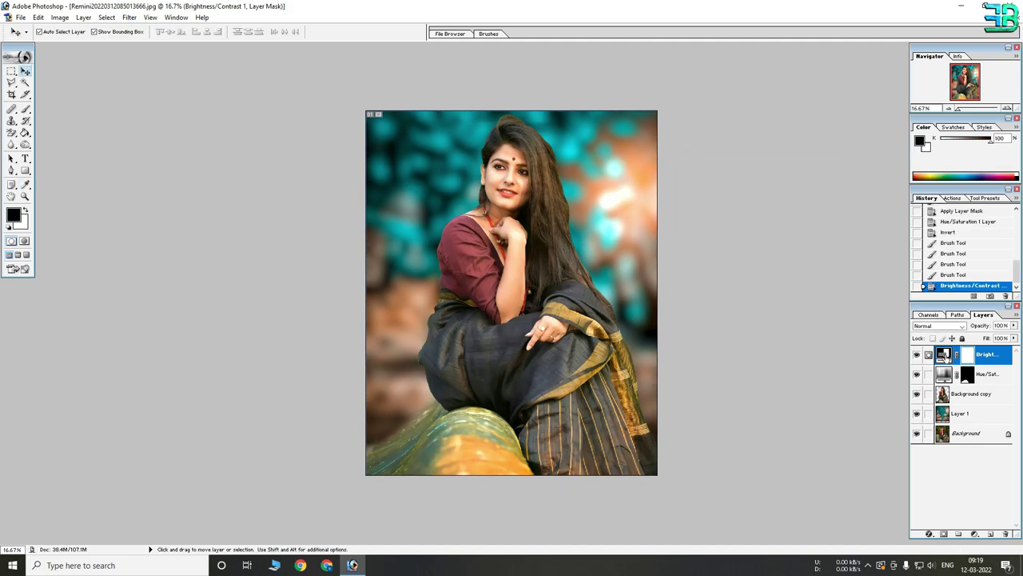
left_click(988, 376)
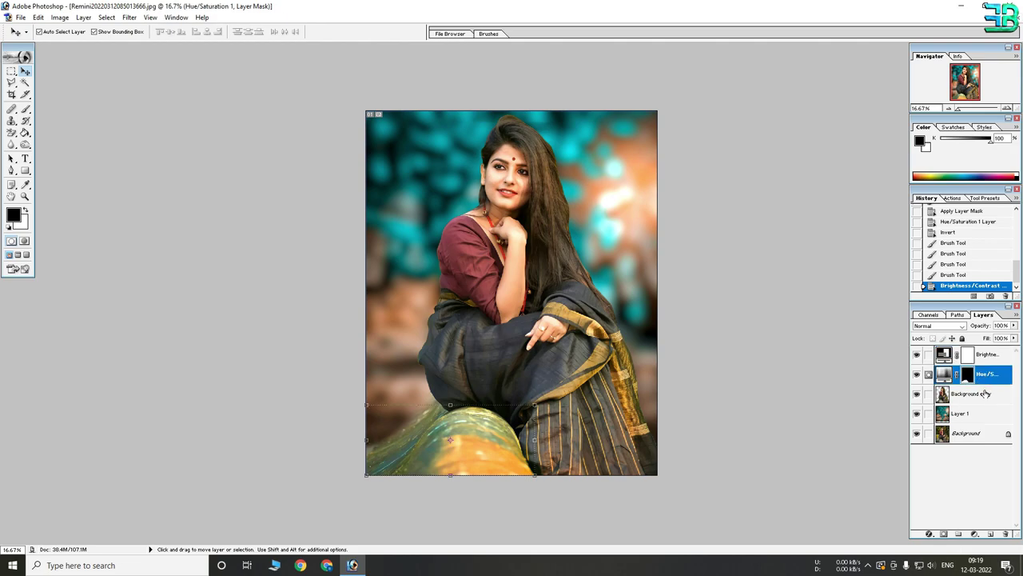
key("ctrl+e")
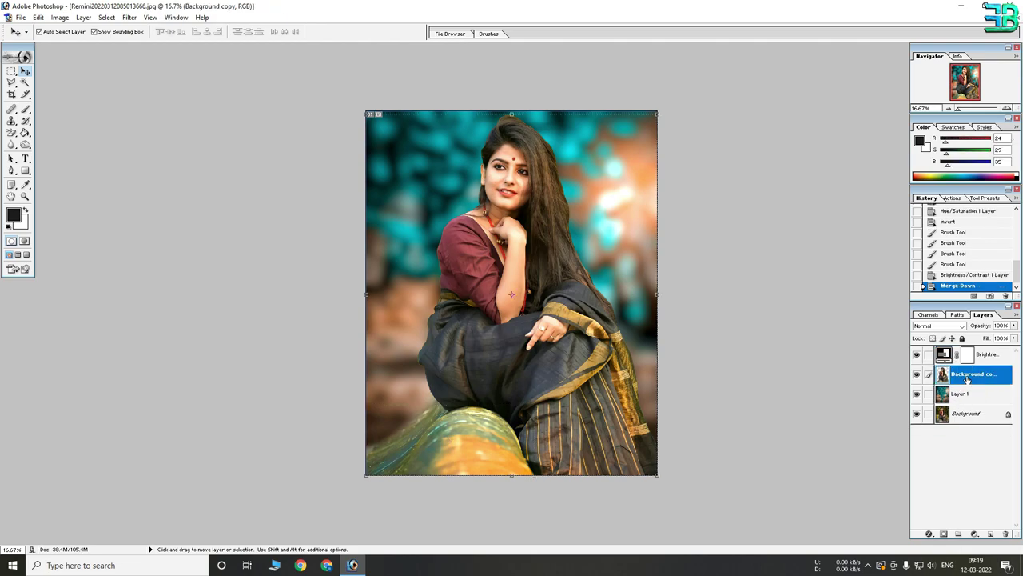
Zoom in on the face and toggle the Brightness/Contrast layer off and on to compare.
key("ctrl+plus")
key("ctrl+plus")
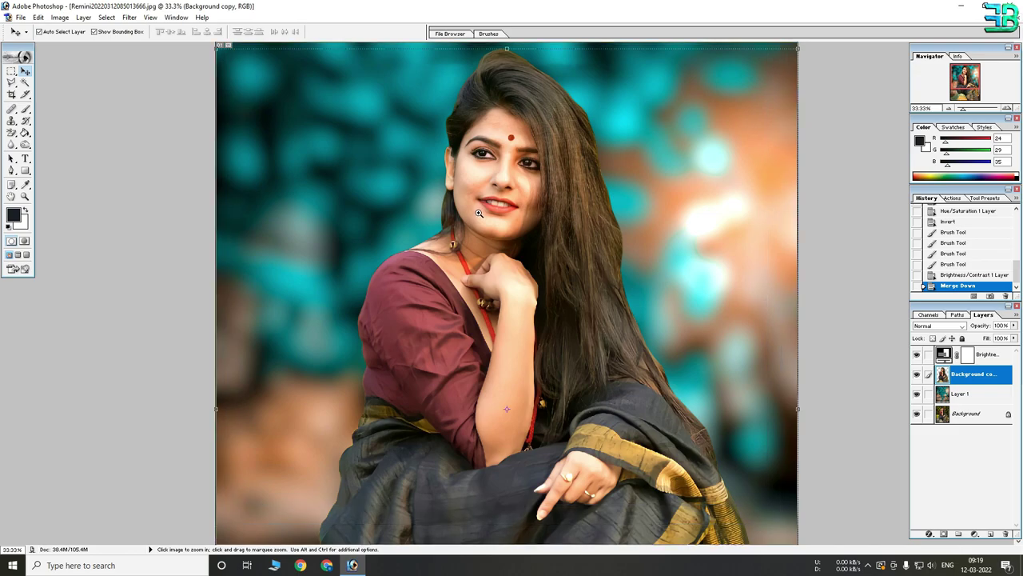
key("ctrl+plus")
key("ctrl+plus")
key("ctrl+plus")
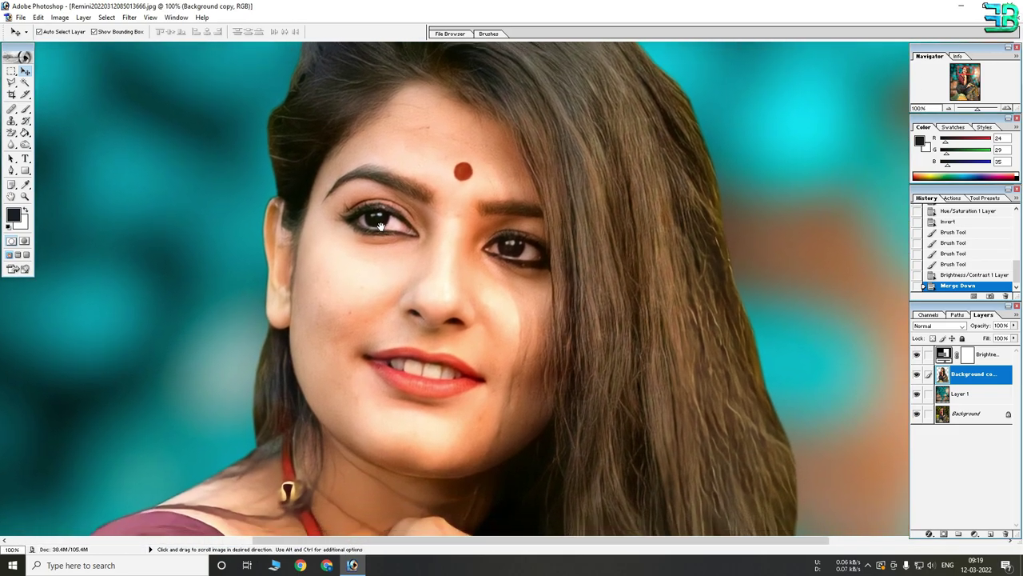
key("ctrl+minus")
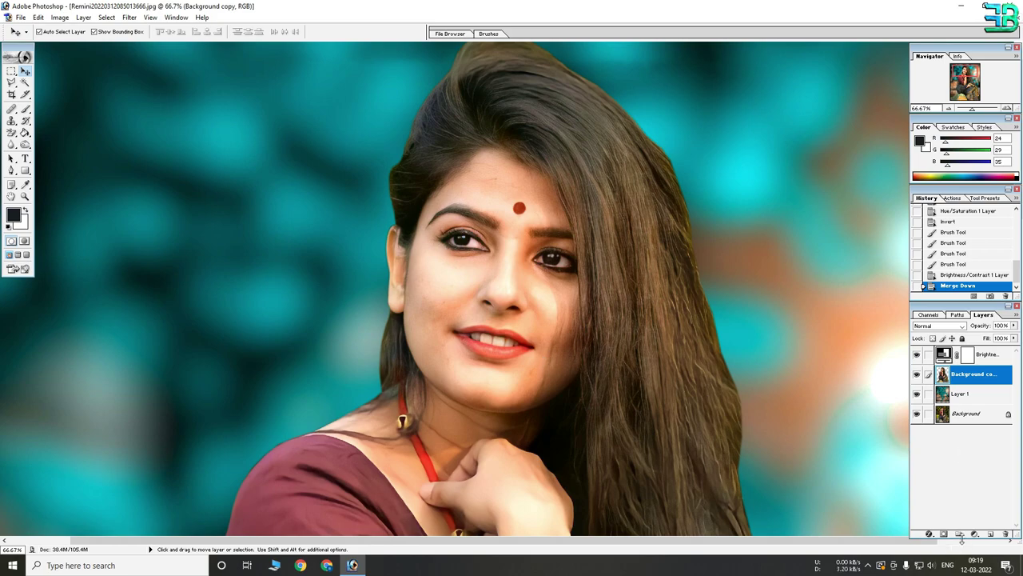
left_click(916, 355)
left_click(917, 355)
Add a Hue/Saturation adjustment layer that lowers the Reds saturation.
left_click(974, 534)
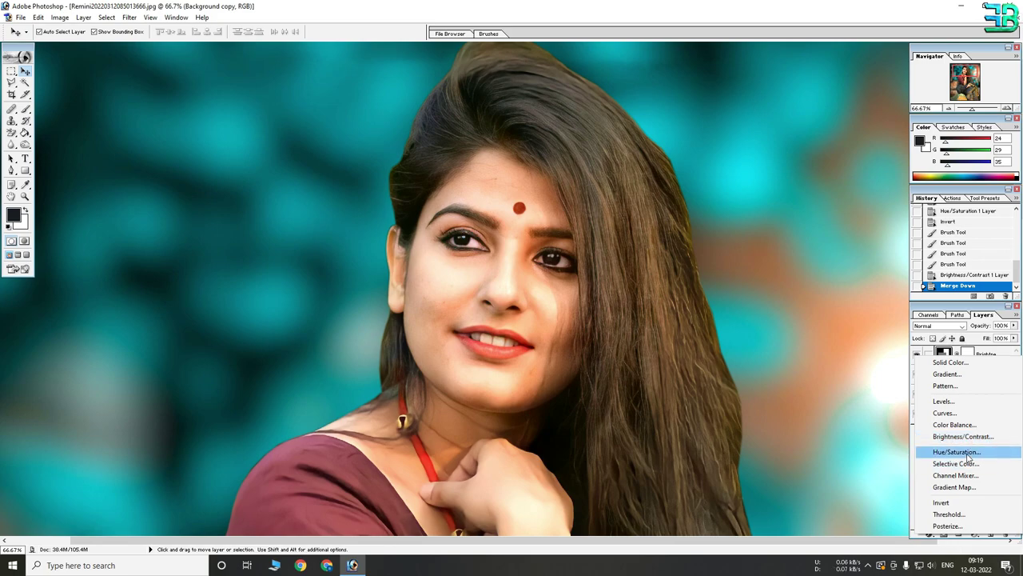
left_click(956, 453)
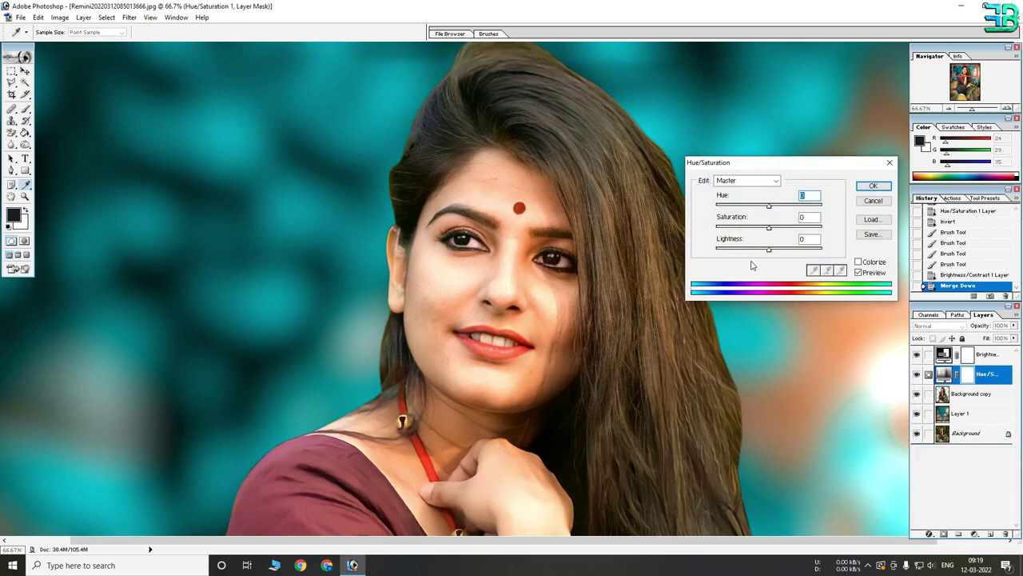
left_click(757, 179)
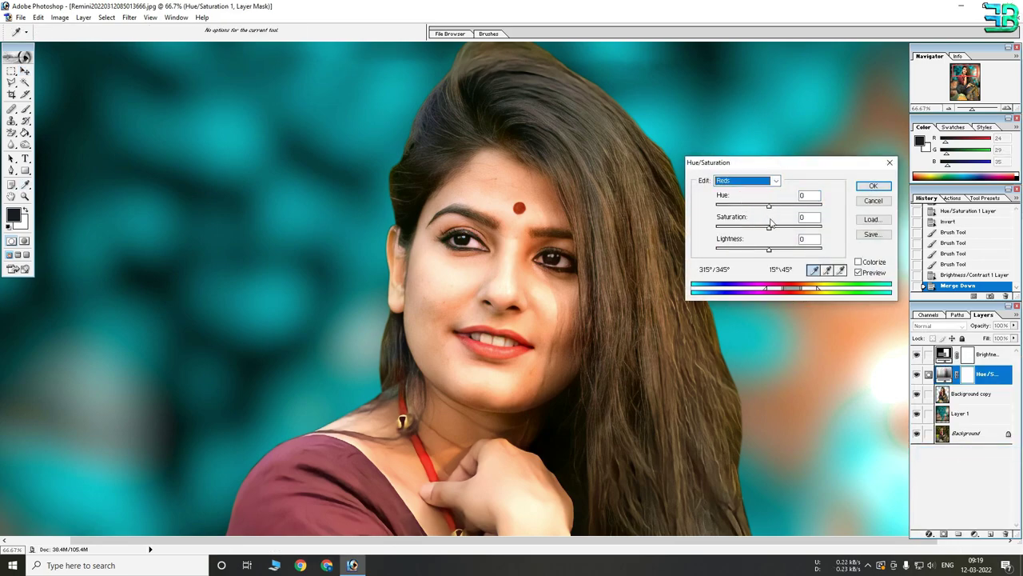
key("Tab")
key("Tab")
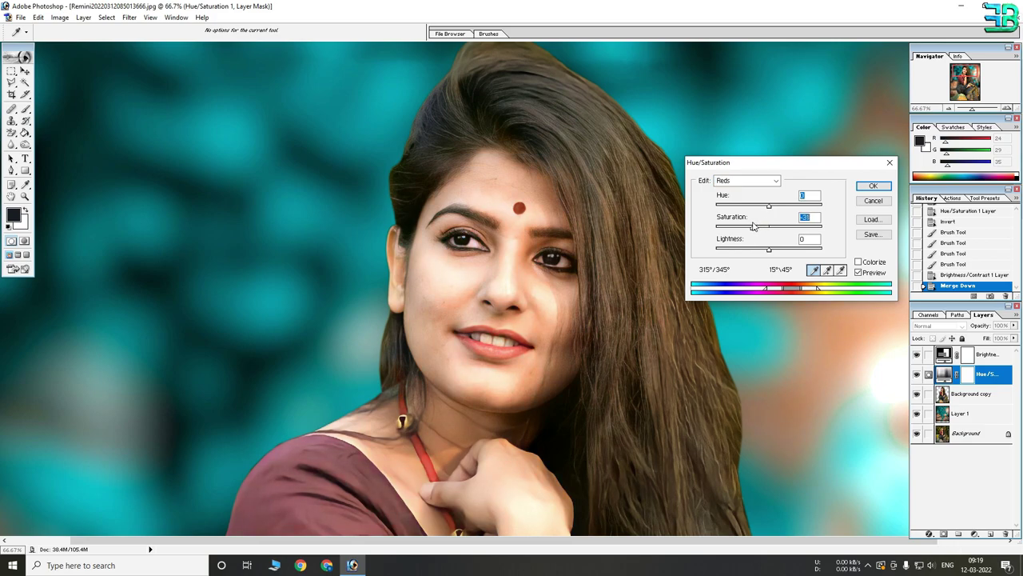
left_click(872, 186)
key("v")
key("ctrl+minus")
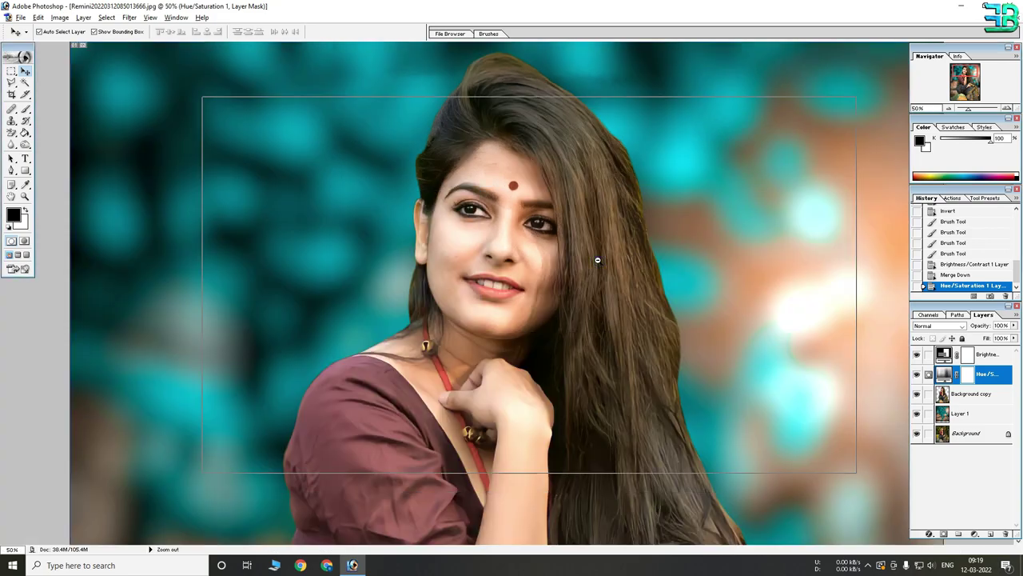
left_click(597, 260, "alt")
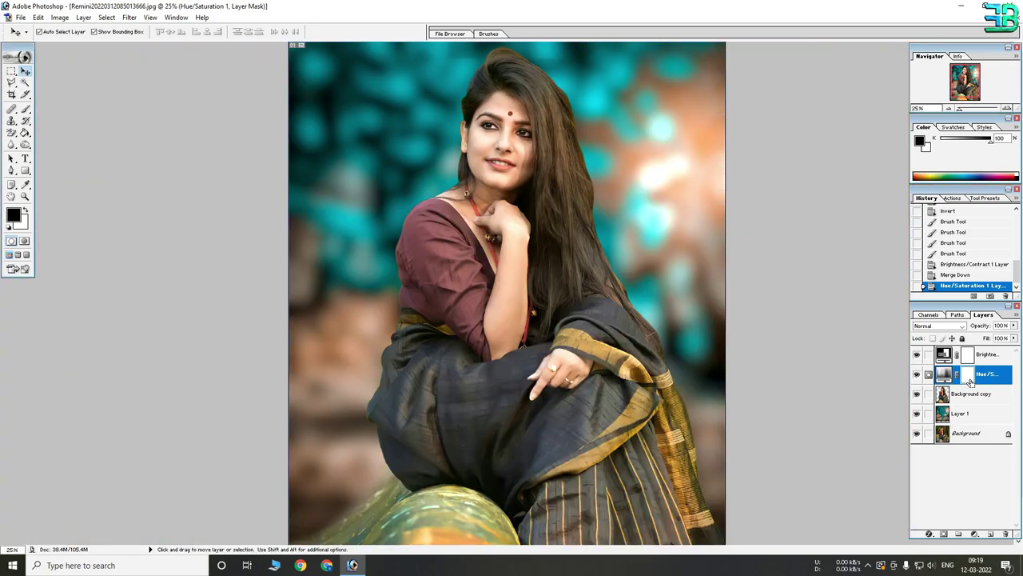
Invert the Hue/Saturation mask to black and set white as the painting colour.
key("ctrl+i")
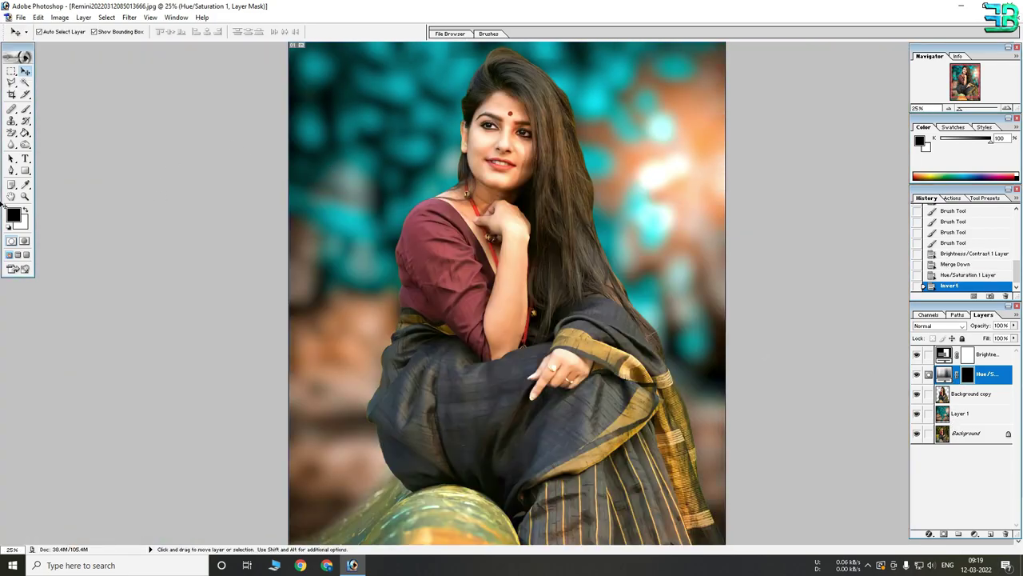
left_click(27, 212)
key("z")
left_click_drag(356, 186, 585, 429)
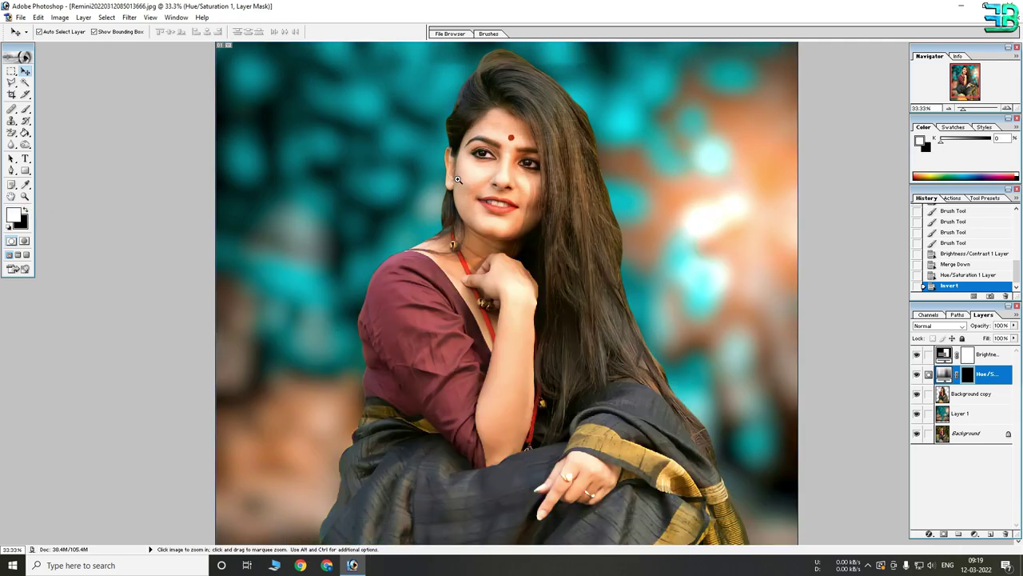
key("v")
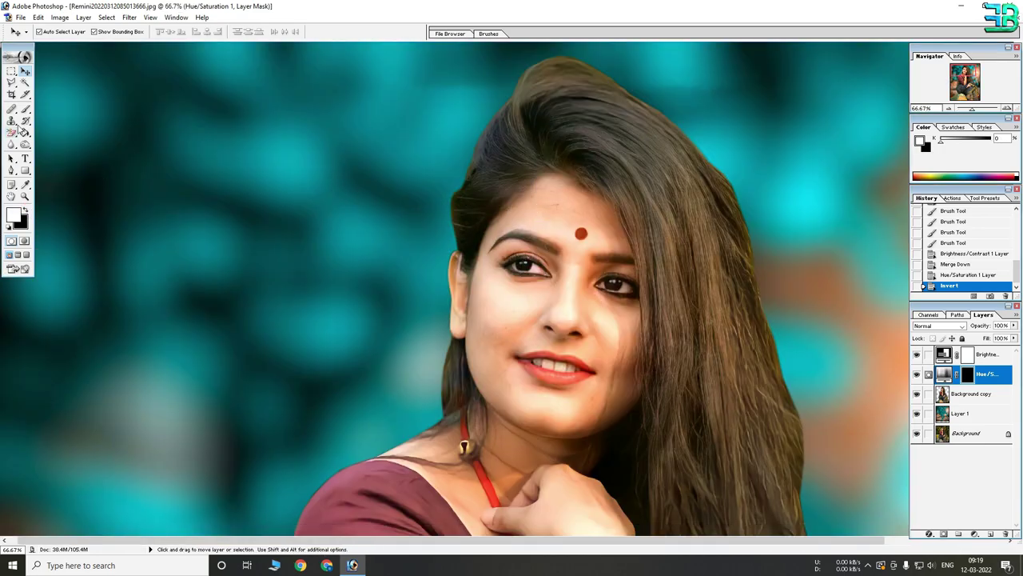
left_click(25, 108)
Set a 96 px brush and paint the reds desaturation onto the face.
key("ctrl+plus")
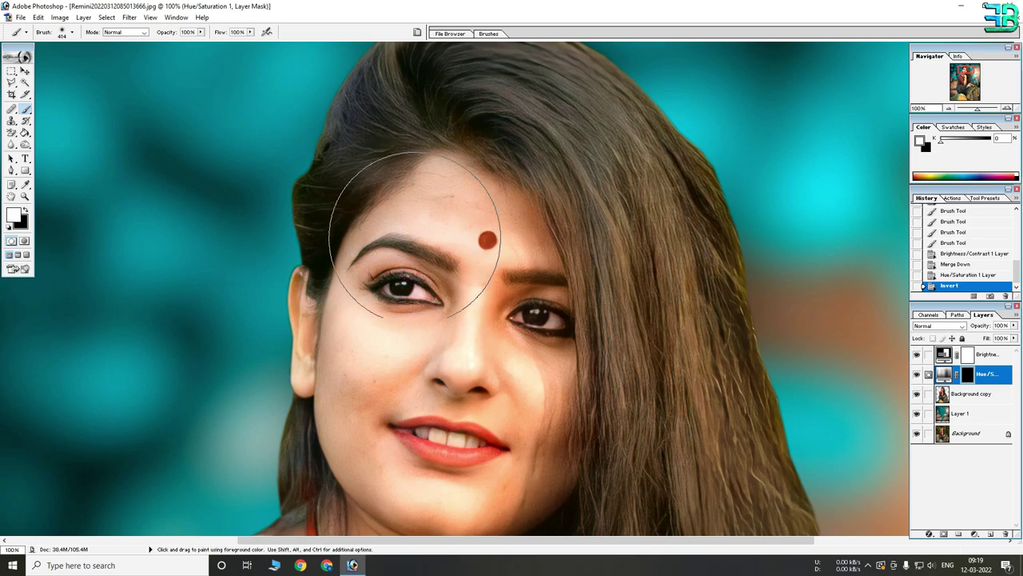
right_click(494, 252)
left_click(544, 269)
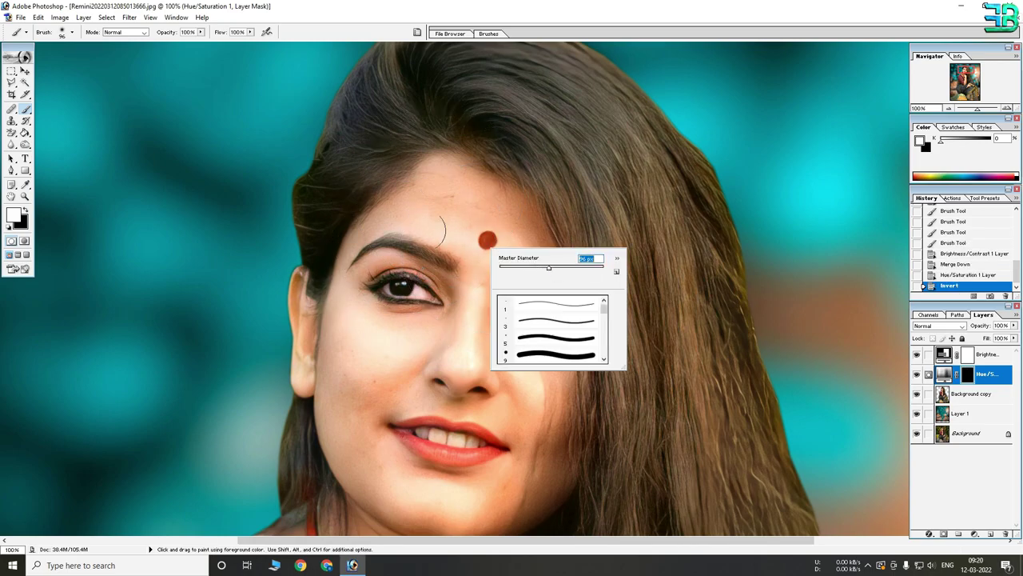
key("Return")
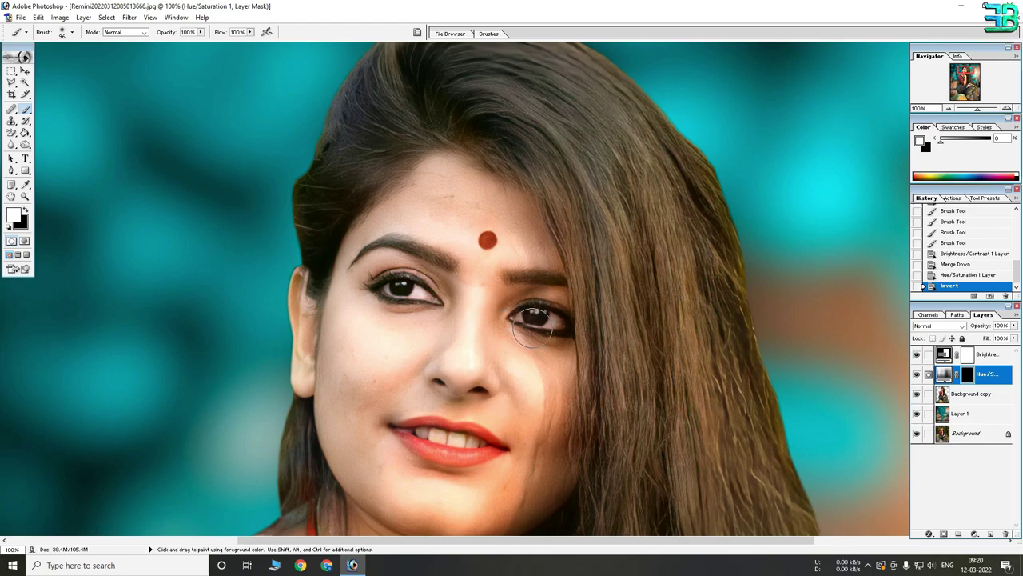
left_click(552, 426)
scroll(530, 335, "down", 2)
scroll(539, 312, "down", 3)
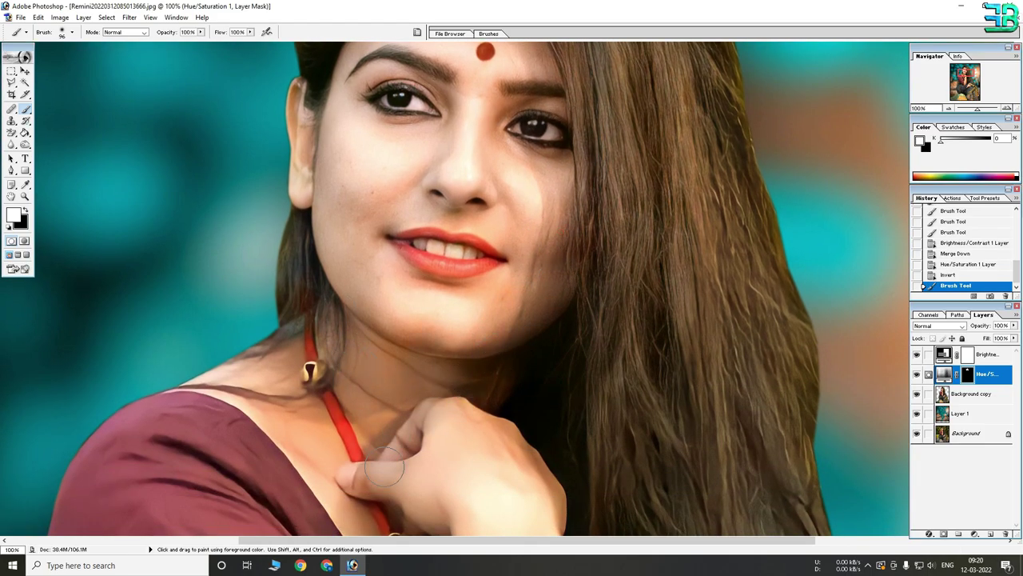
left_click_drag(450, 462, 514, 468)
scroll(514, 468, "down", 5)
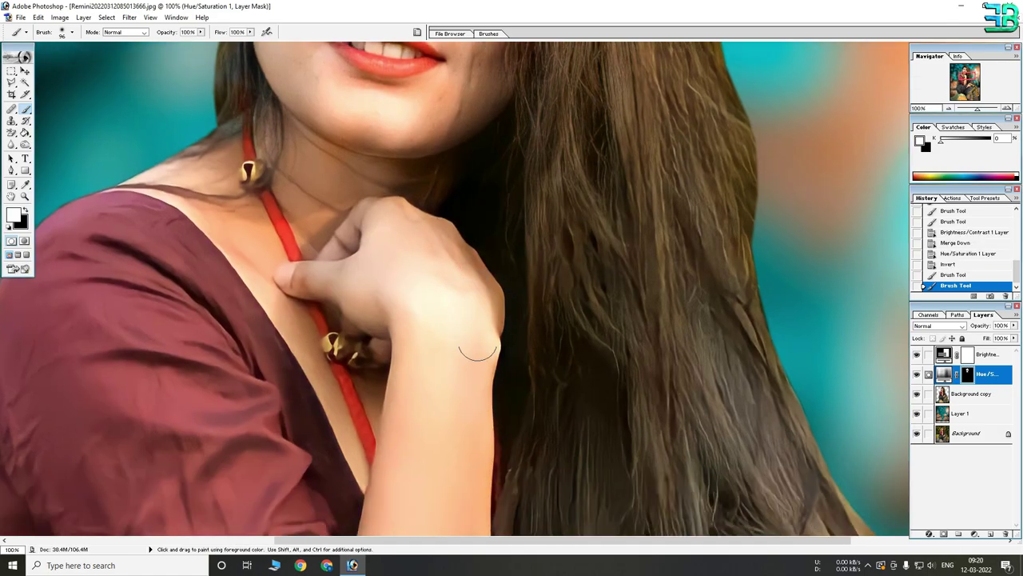
Paint the adjustment onto the hand, forearm, elbow and arm.
left_click(413, 504)
scroll(432, 372, "down", 2)
scroll(432, 373, "down", 2)
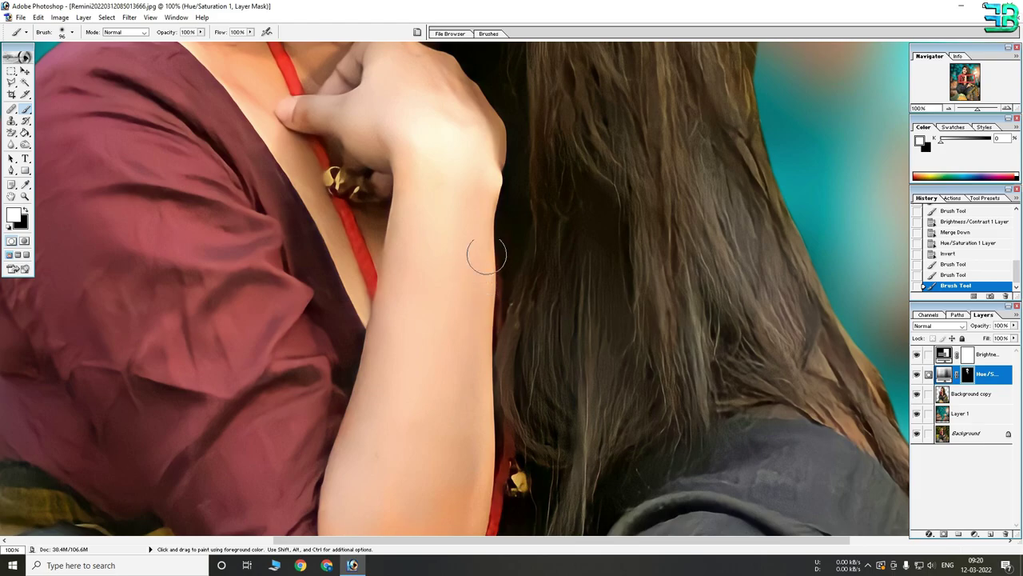
left_click(469, 293)
scroll(455, 160, "down", 5)
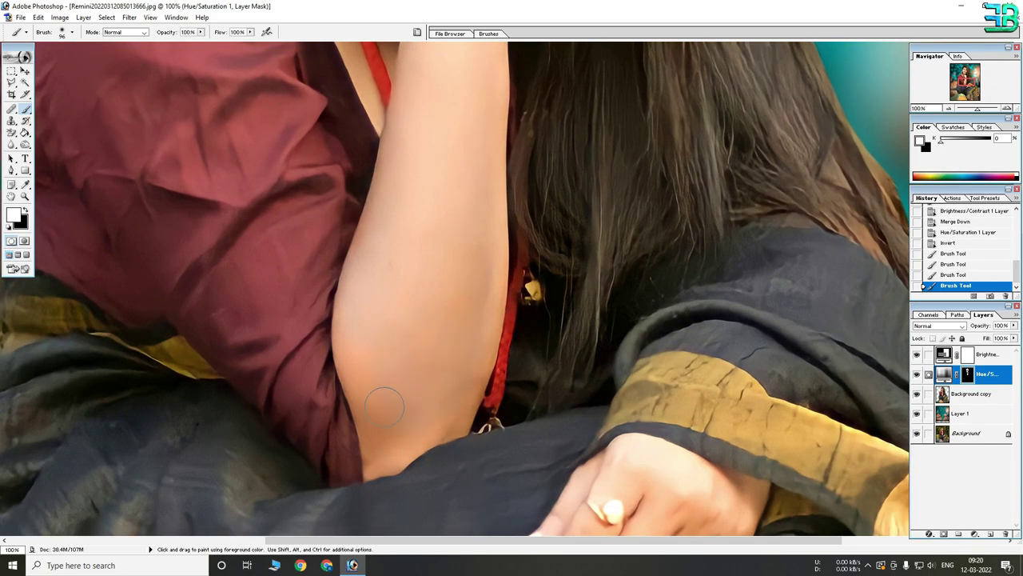
left_click(457, 391)
scroll(457, 391, "up", 4)
scroll(456, 391, "up", 1)
left_click_drag(347, 168, 370, 227)
Touch up the mask along the chin and neck, then zoom out.
mouse_move(320, 128)
left_mouse_down()
mouse_move(392, 298)
mouse_move(278, 41)
left_mouse_up()
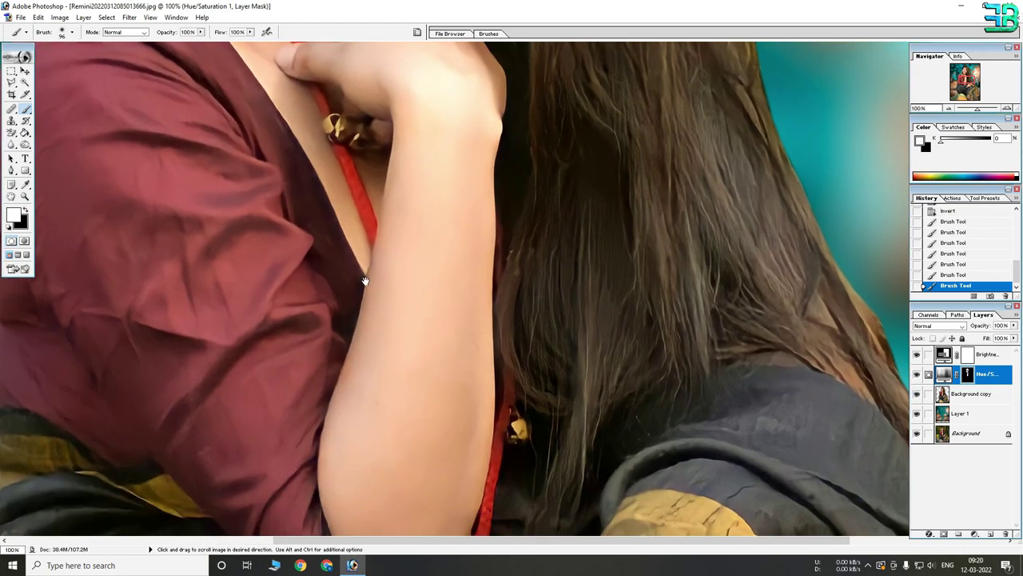
scroll(278, 41, "up", 6)
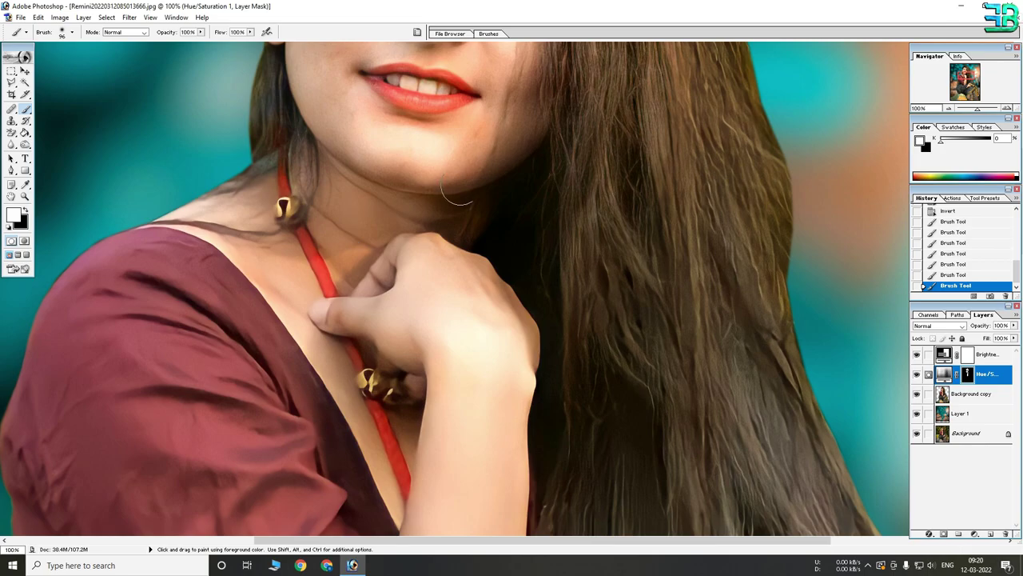
scroll(445, 152, "down", 3)
scroll(446, 152, "up", 3)
left_click(412, 149)
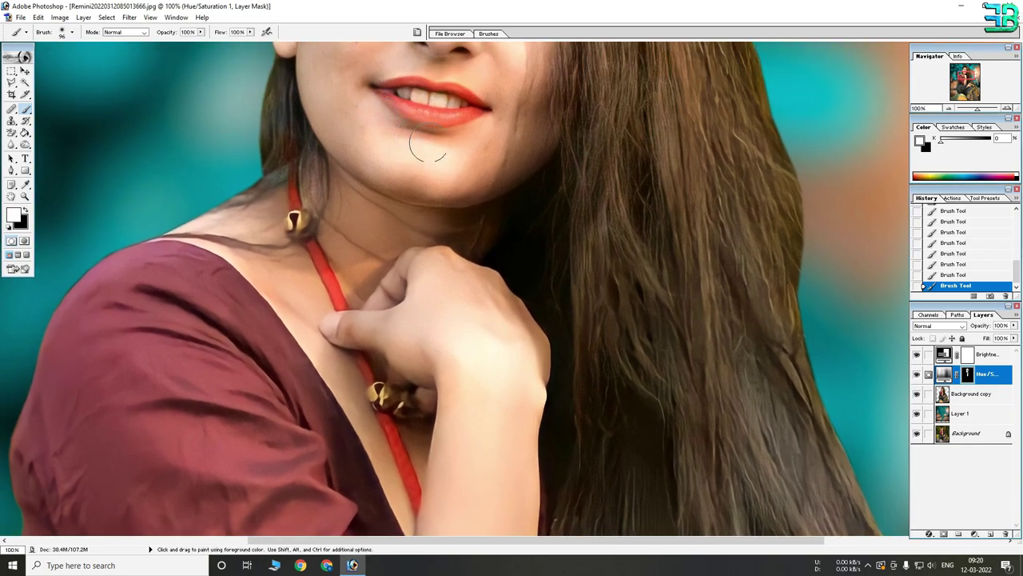
left_click_drag(441, 259, 431, 203)
scroll(432, 203, "down", 5)
scroll(431, 203, "down", 3)
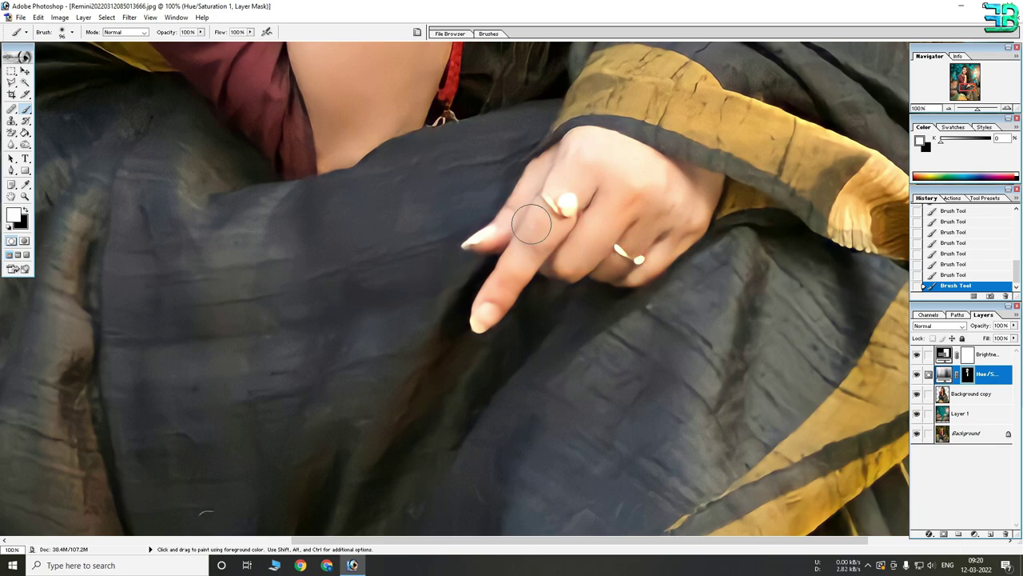
key("ctrl+minus")
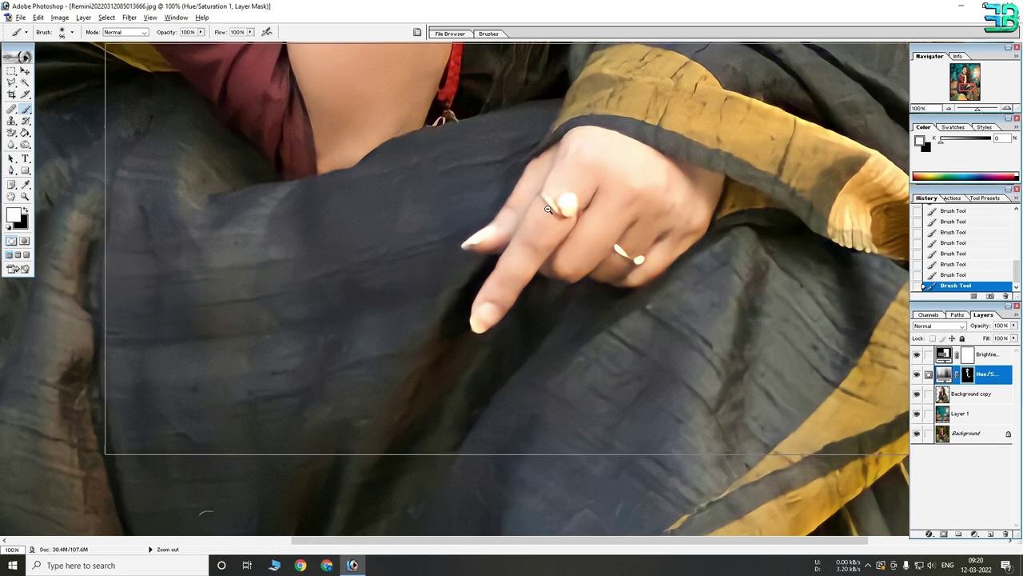
Zoom in on the face and hand and merge Hue/Saturation down into Background copy.
key("ctrl+minus")
key("ctrl+minus")
key("ctrl+minus")
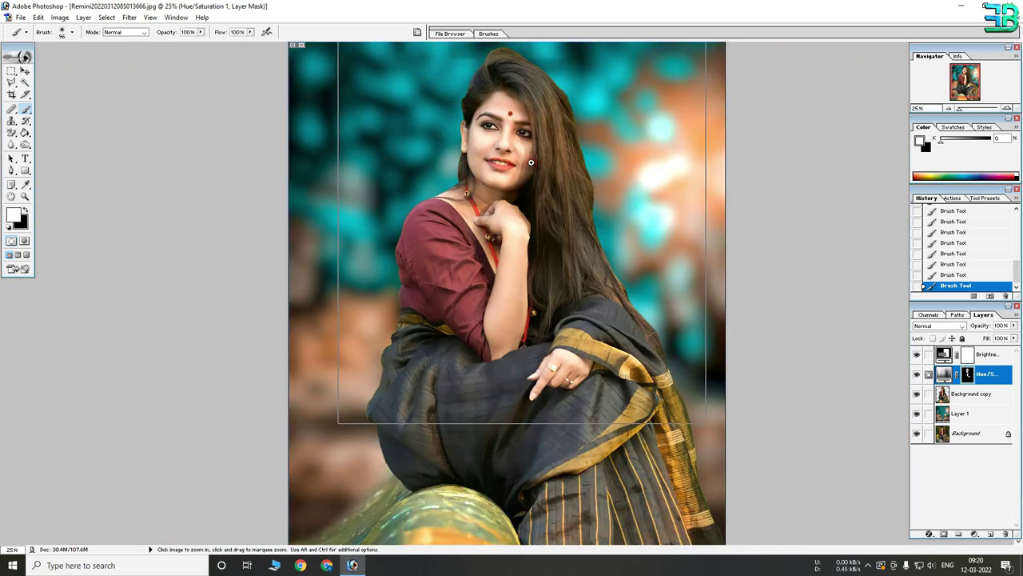
left_click_drag(337, 90, 707, 424)
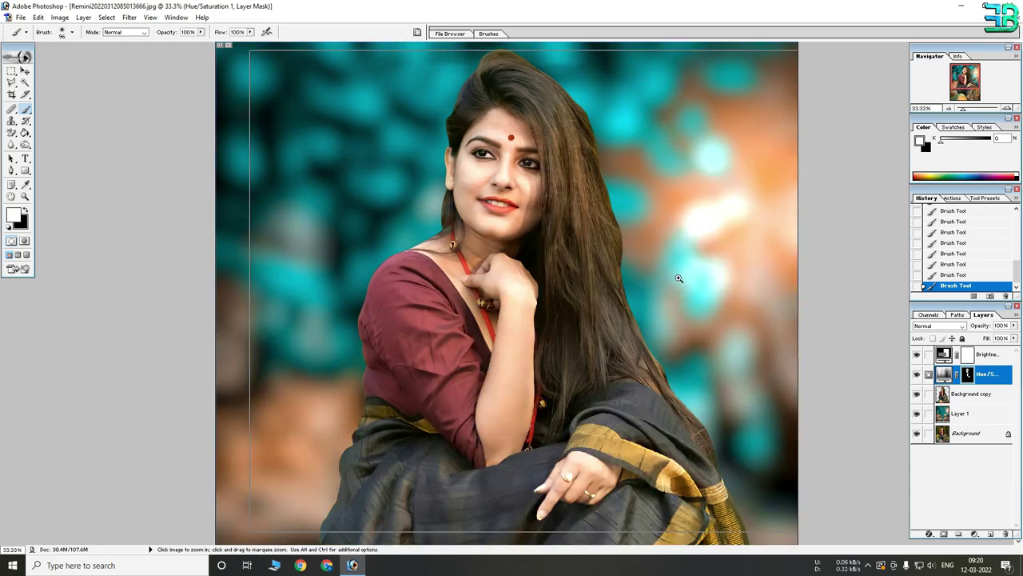
left_click_drag(320, 144, 720, 383)
key("ctrl+e")
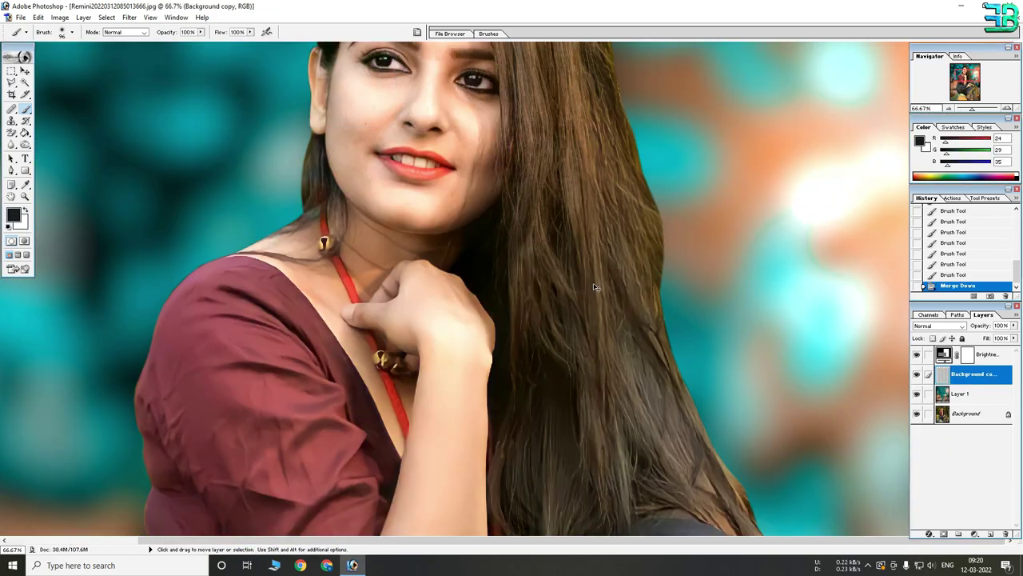
left_click_drag(514, 177, 522, 259)
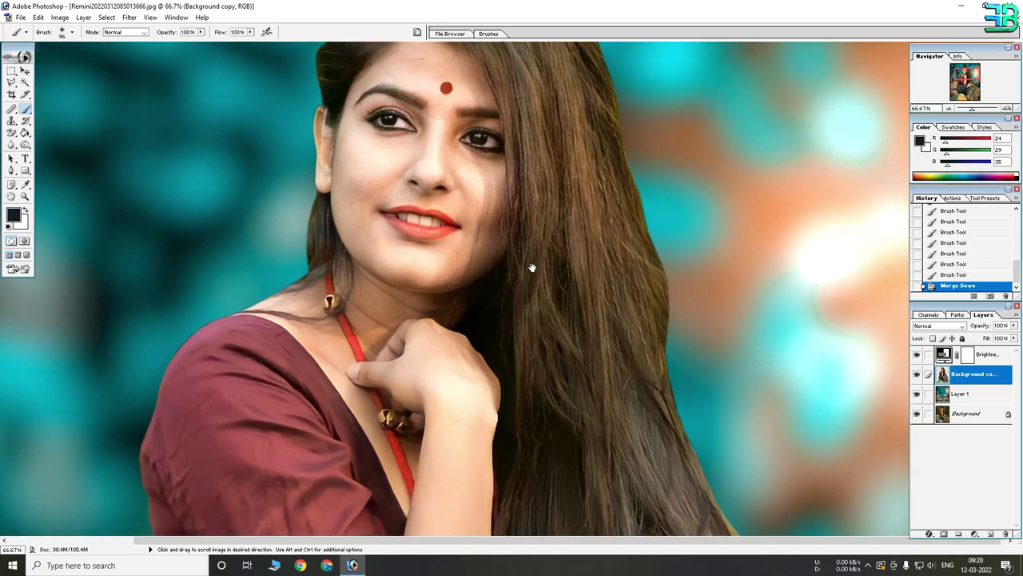
key("ctrl+plus")
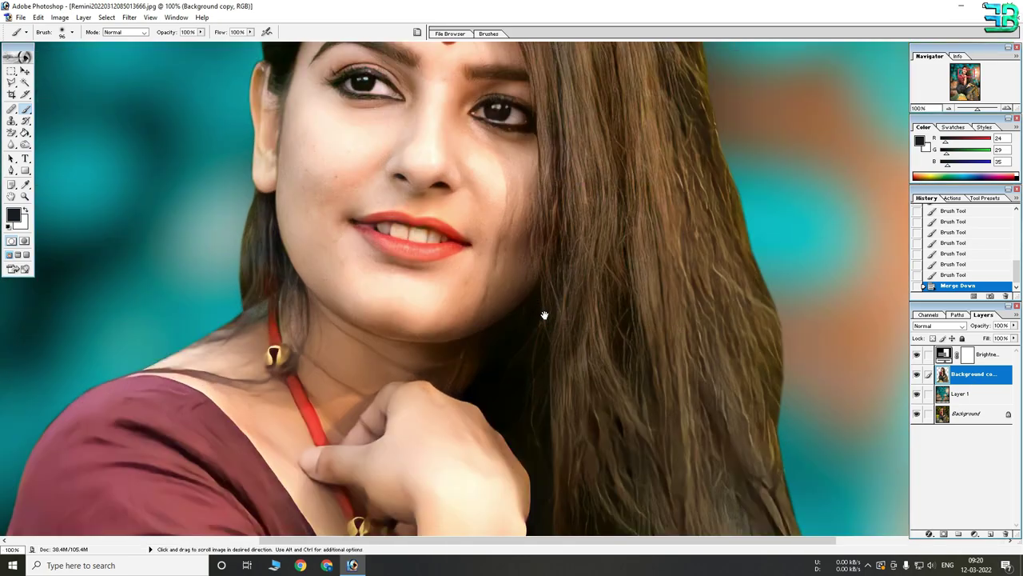
scroll(541, 299, "up", 2)
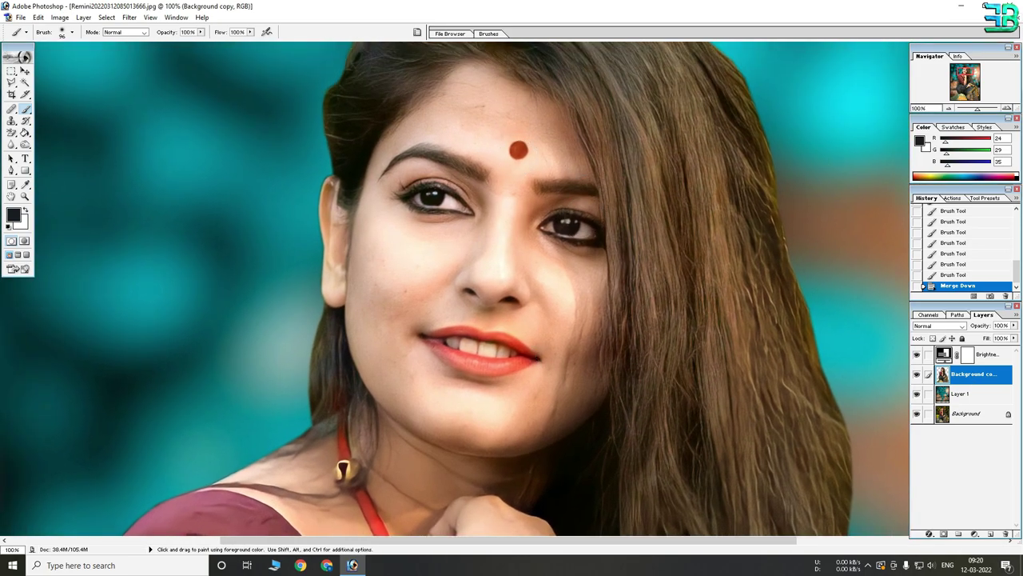
Add a Brightness/Contrast adjustment layer, undoing a first merge attempt.
left_click(974, 534)
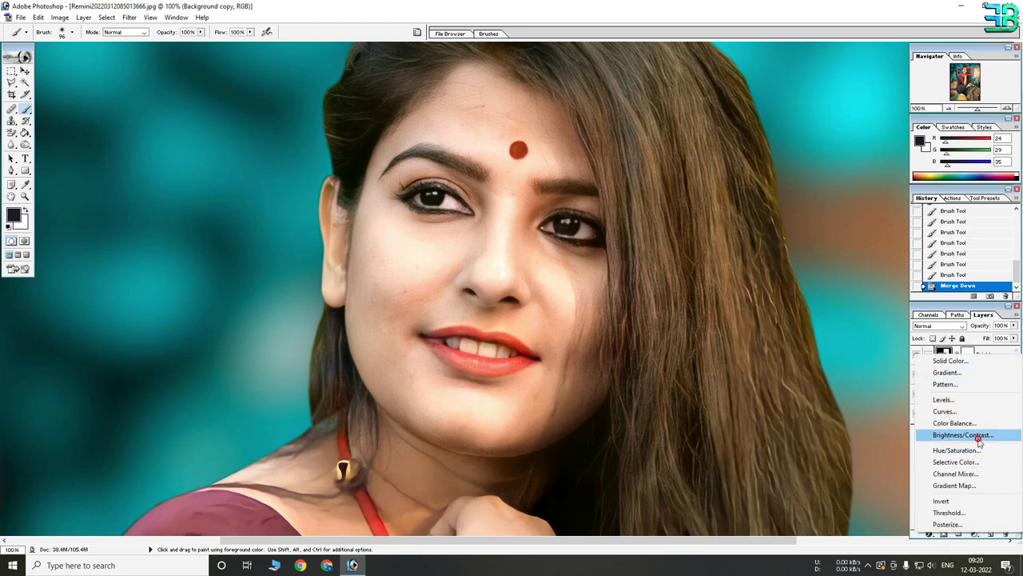
left_click(976, 440)
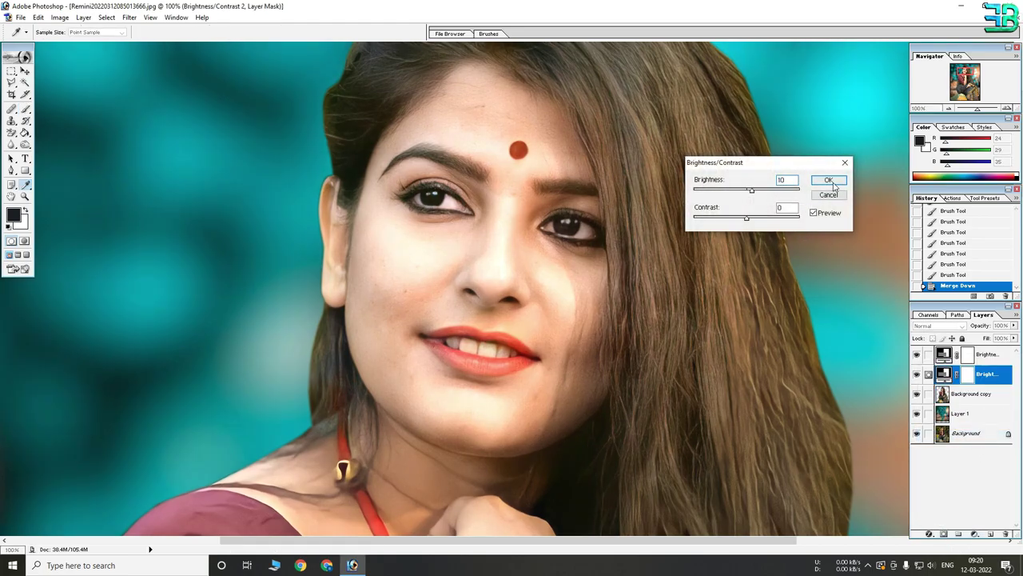
left_click(828, 180)
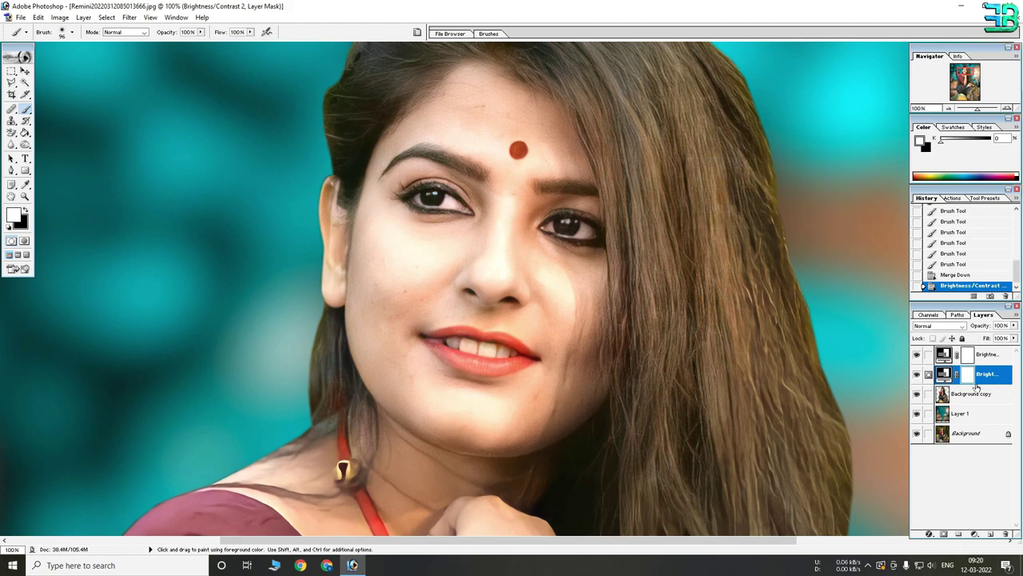
key("ctrl+e")
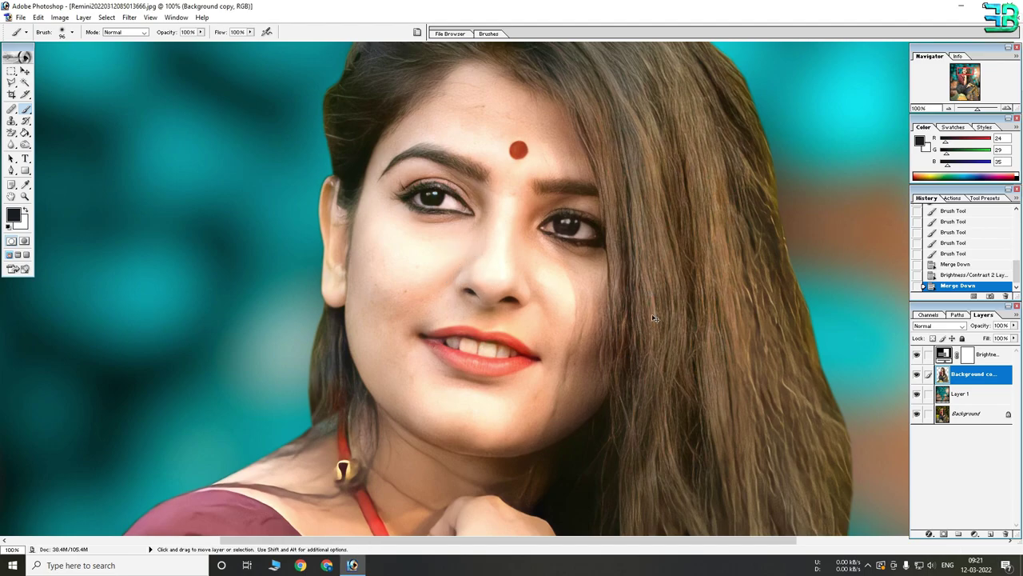
key("ctrl+z")
left_click(975, 398)
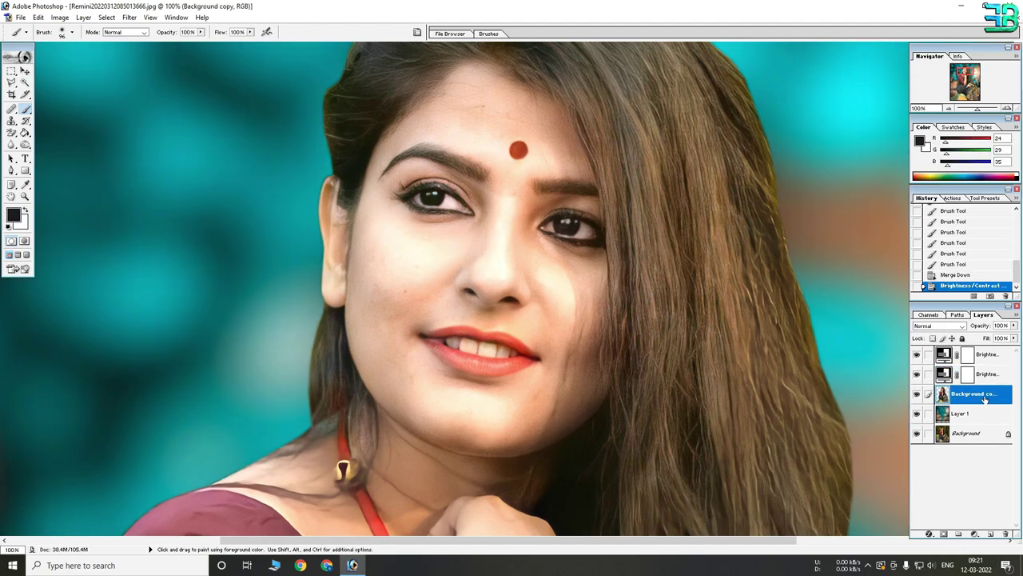
Duplicate Background copy, merge the brightness adjustment into it, and name it Blur.
key("ctrl+j")
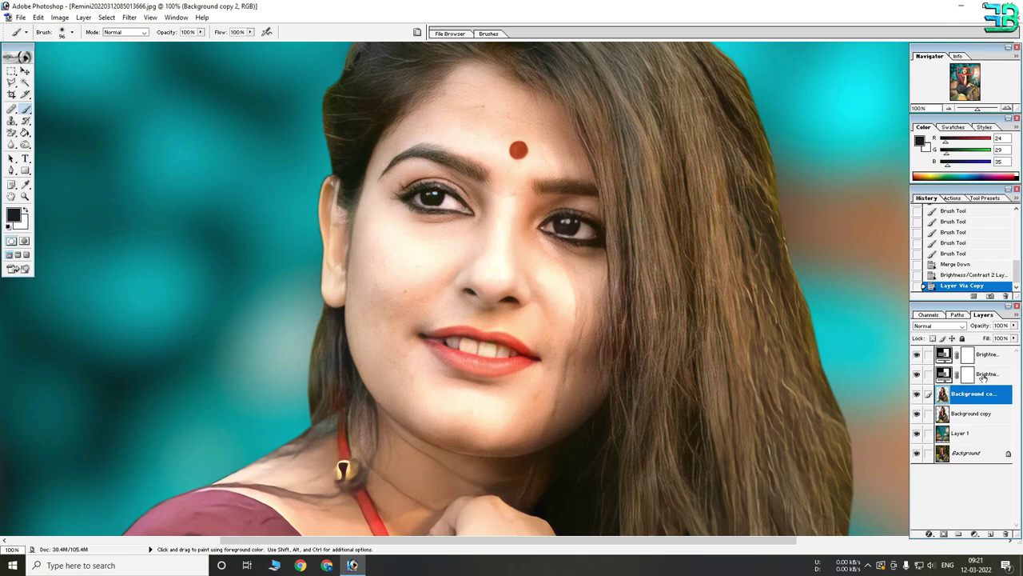
left_click(984, 375)
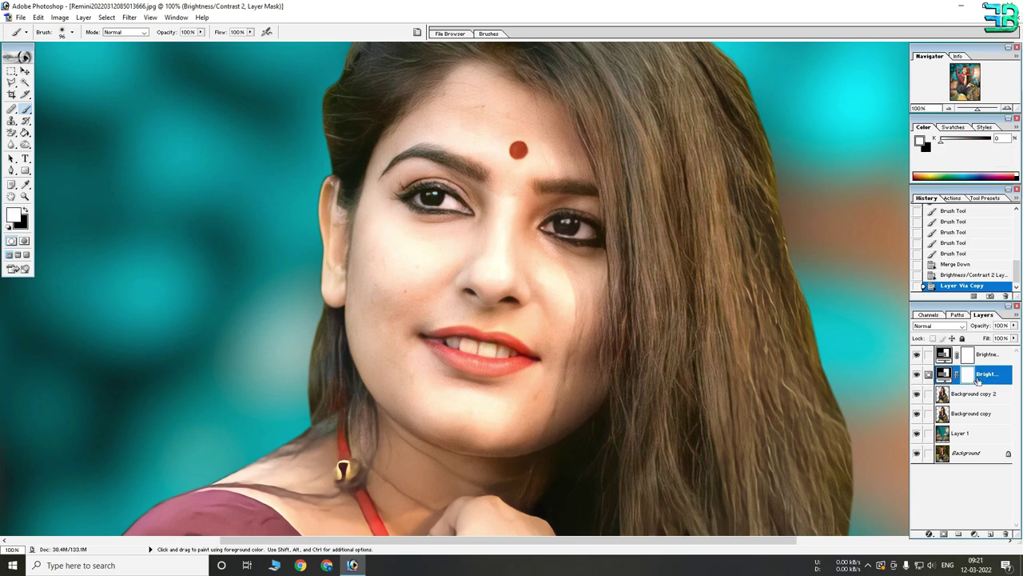
key("ctrl+e")
left_click(917, 374)
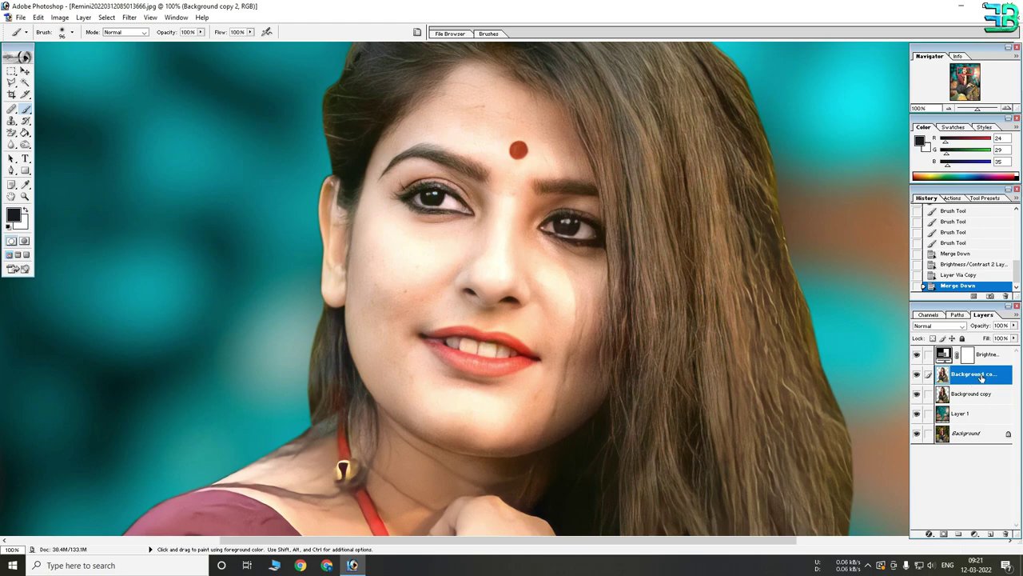
double_click(990, 375)
type("Blur")
key("Return")
left_click(129, 17)
mouse_move(144, 95)
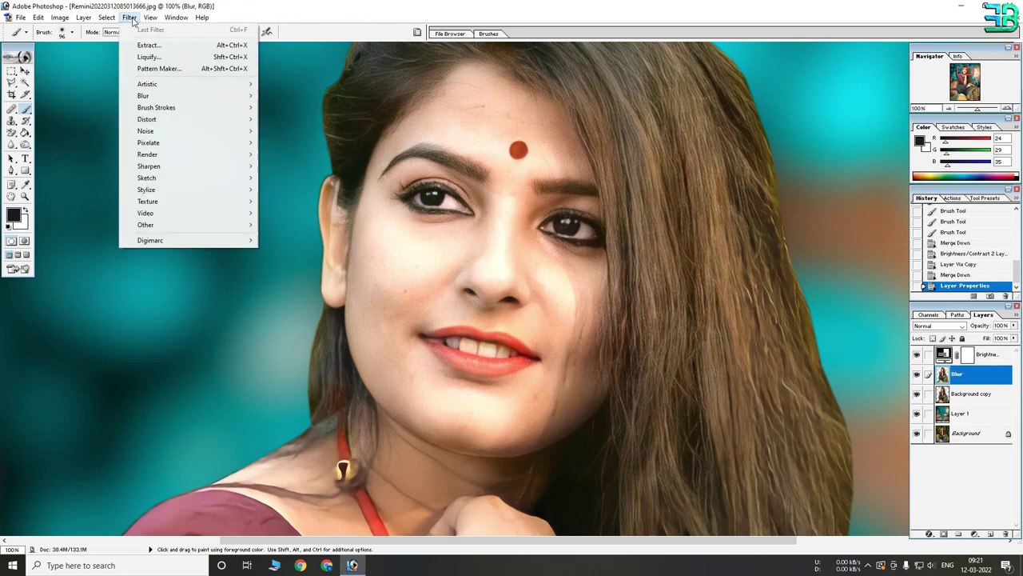
Apply a 3-pixel Gaussian Blur to the Blur layer and add a layer mask.
left_click(284, 119)
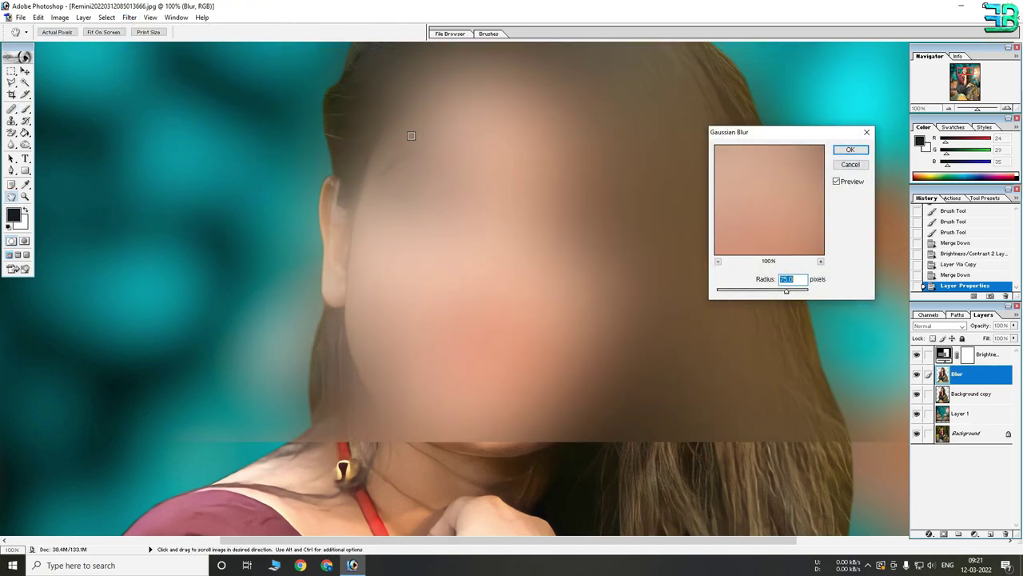
type("3")
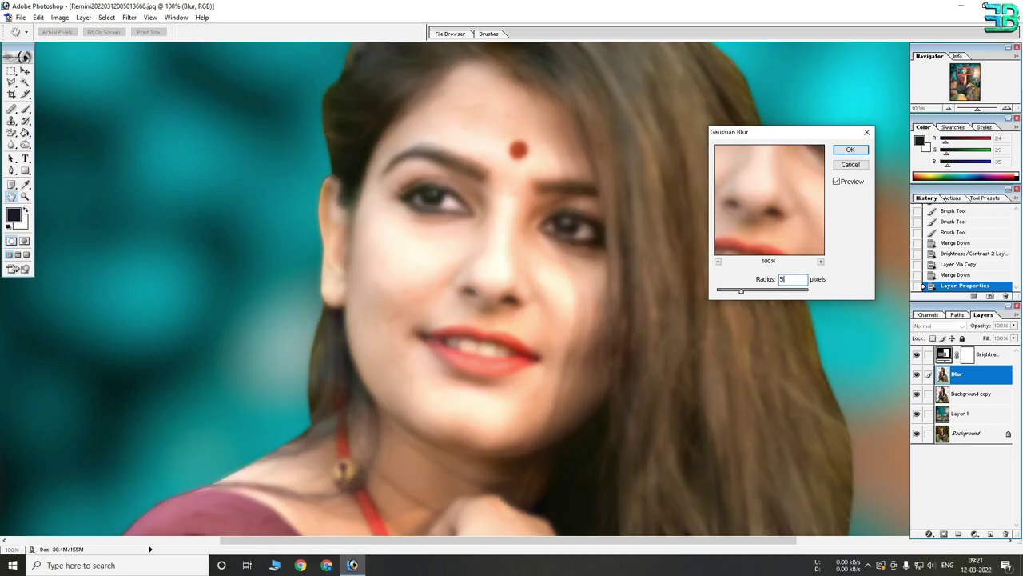
left_click(848, 149)
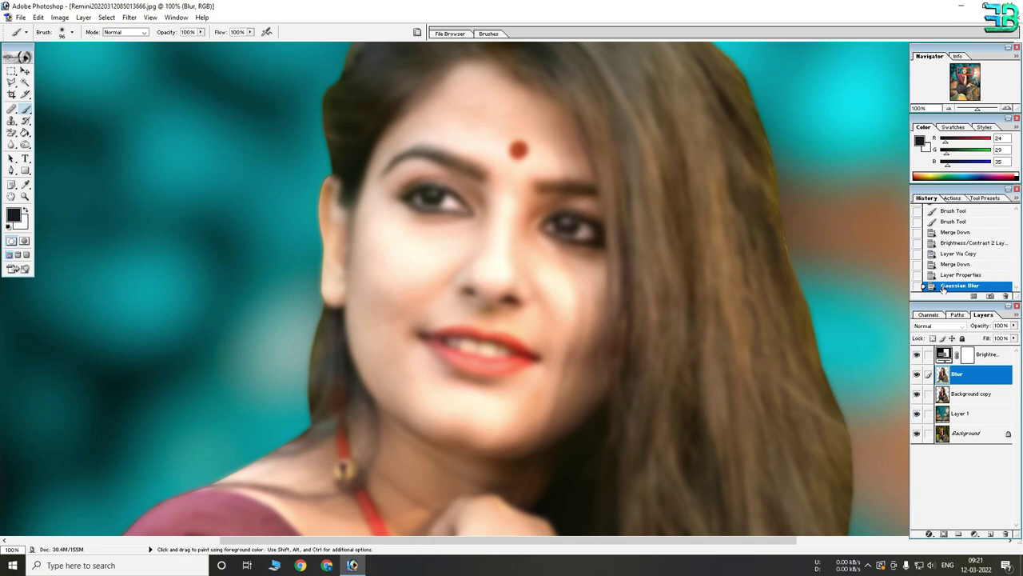
left_click(943, 533)
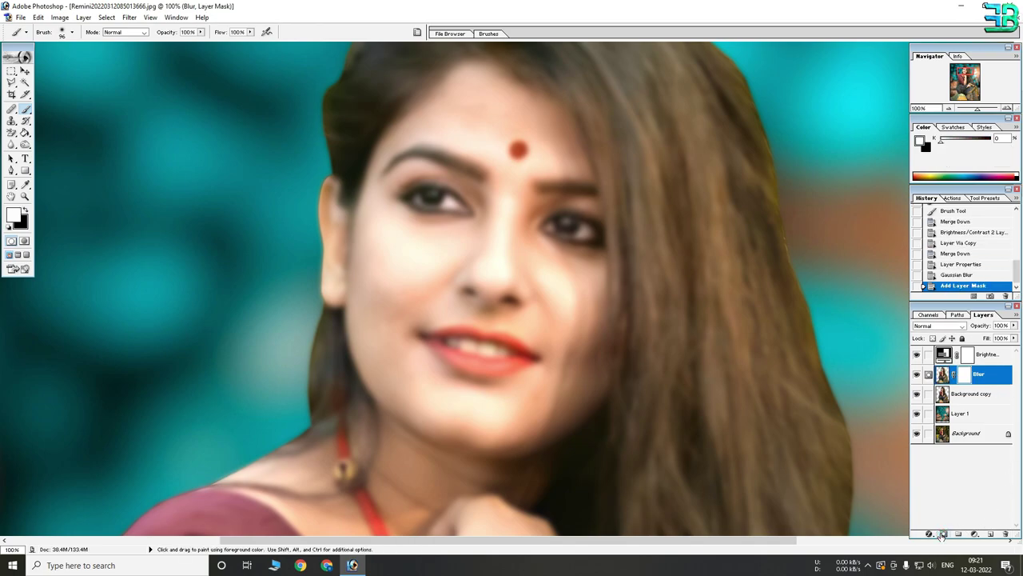
Invert the Blur mask to black and paint the blur back onto the forehead.
key("ctrl")
key("ctrl+i")
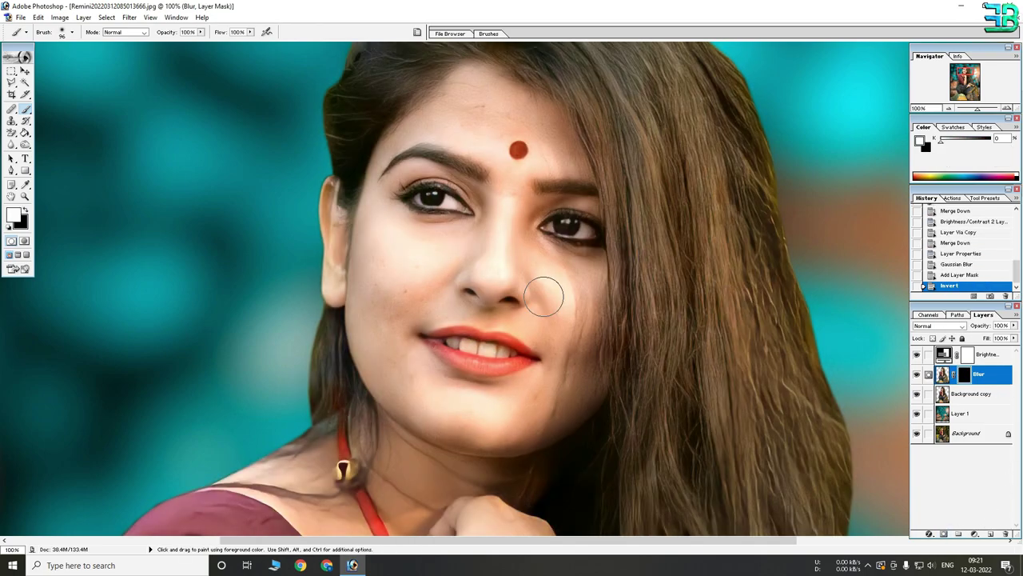
left_click(464, 112, "ctrl")
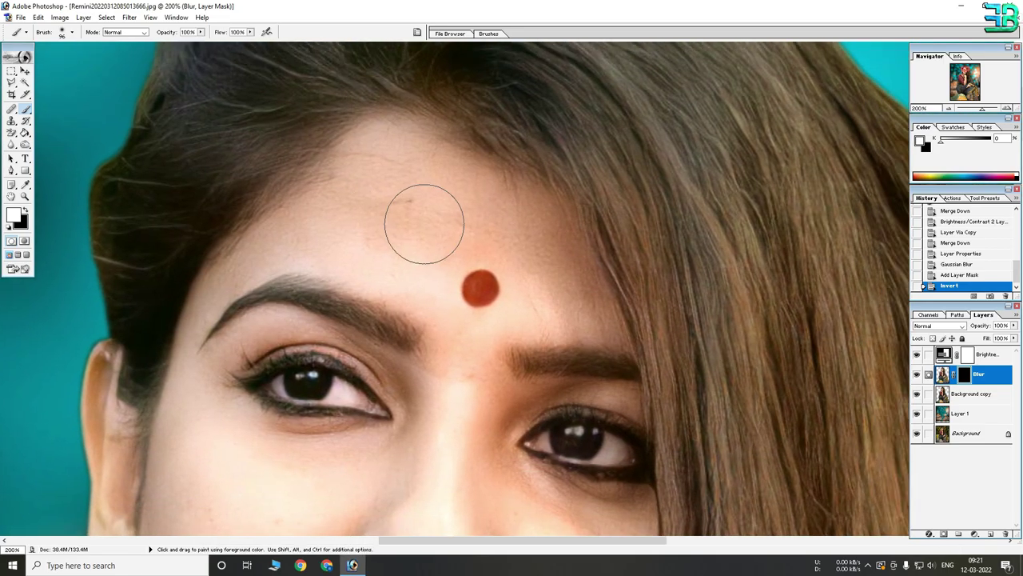
right_click(423, 224)
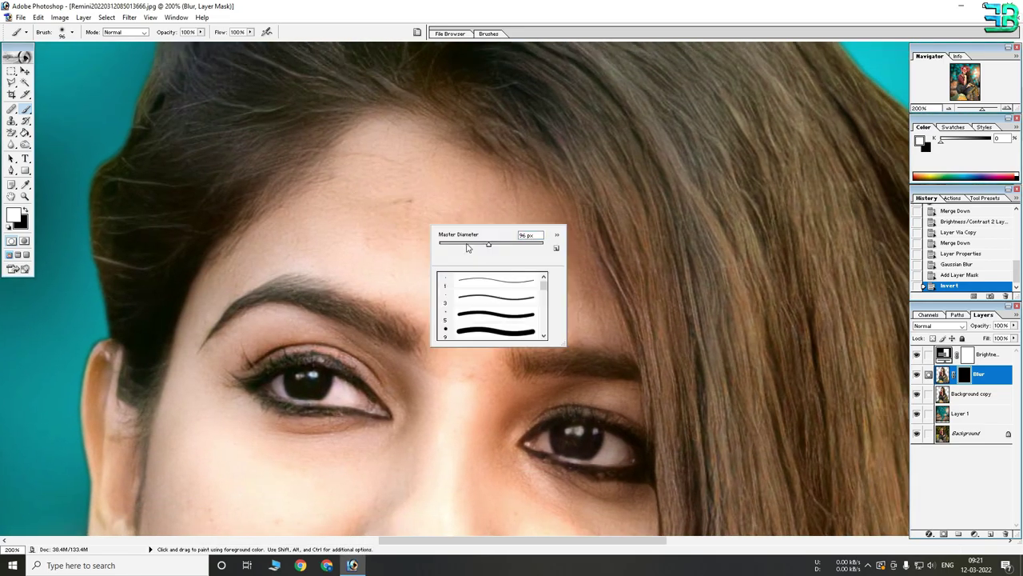
key("Return")
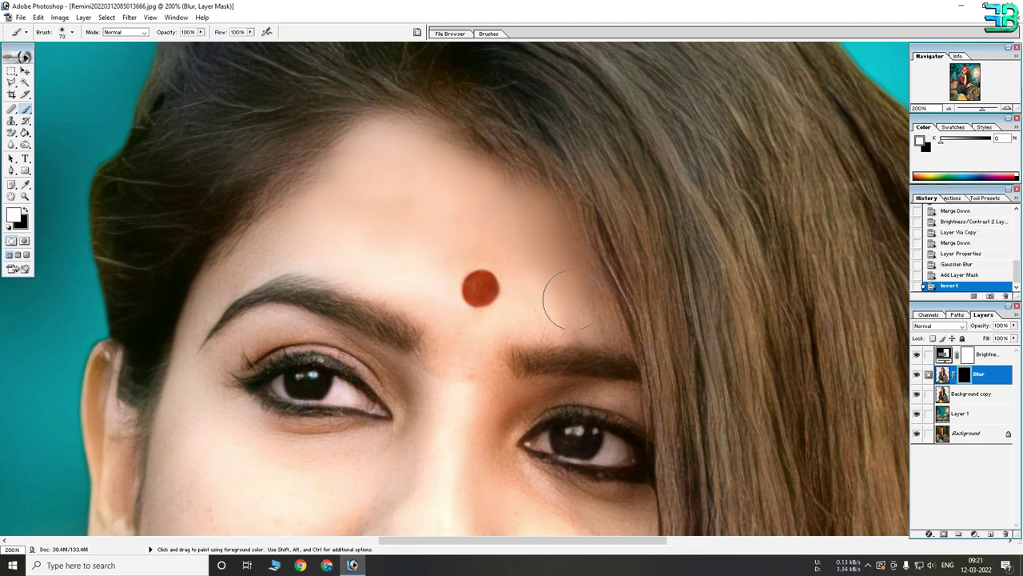
left_click_drag(468, 221, 435, 237)
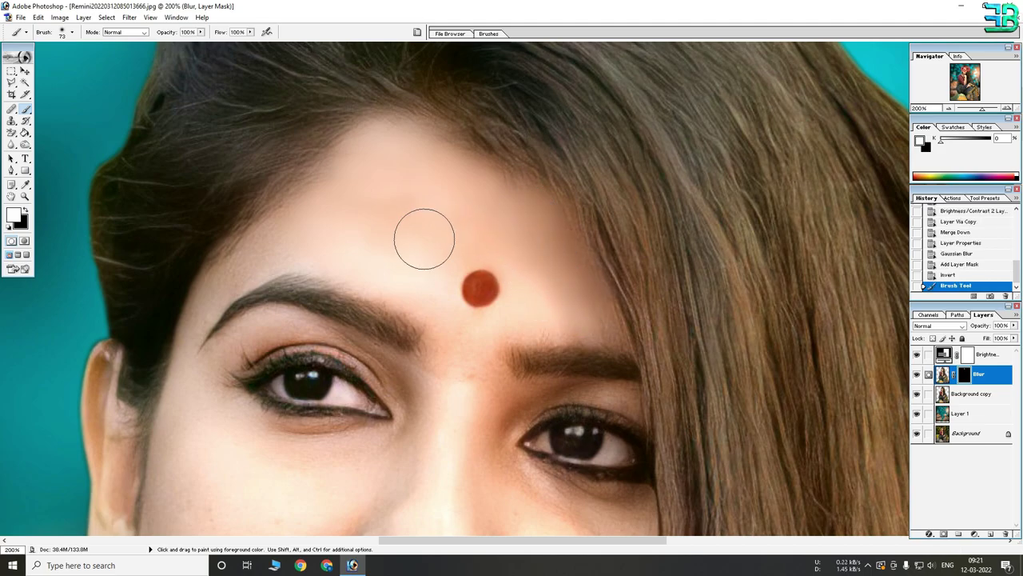
With a 48 px brush, soften the eyebrow, forehead, cheek and chin skin.
right_click(432, 238)
left_click(461, 256)
key("Return")
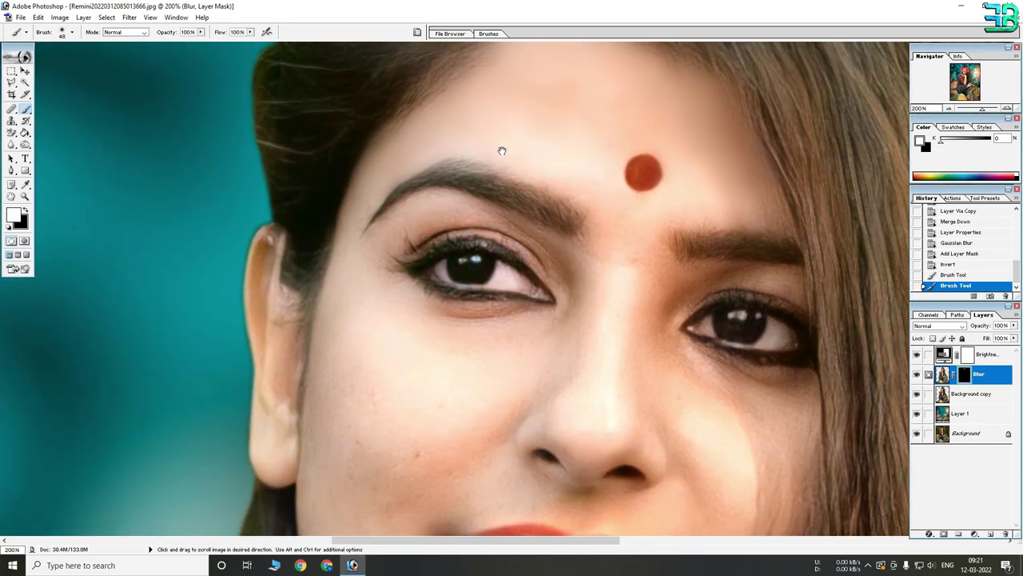
left_click_drag(360, 224, 501, 151)
mouse_move(347, 264)
left_mouse_down()
mouse_move(364, 263)
mouse_move(343, 301)
mouse_move(331, 370)
mouse_move(365, 402)
mouse_move(391, 398)
mouse_move(393, 335)
mouse_move(423, 327)
mouse_move(504, 392)
left_mouse_up()
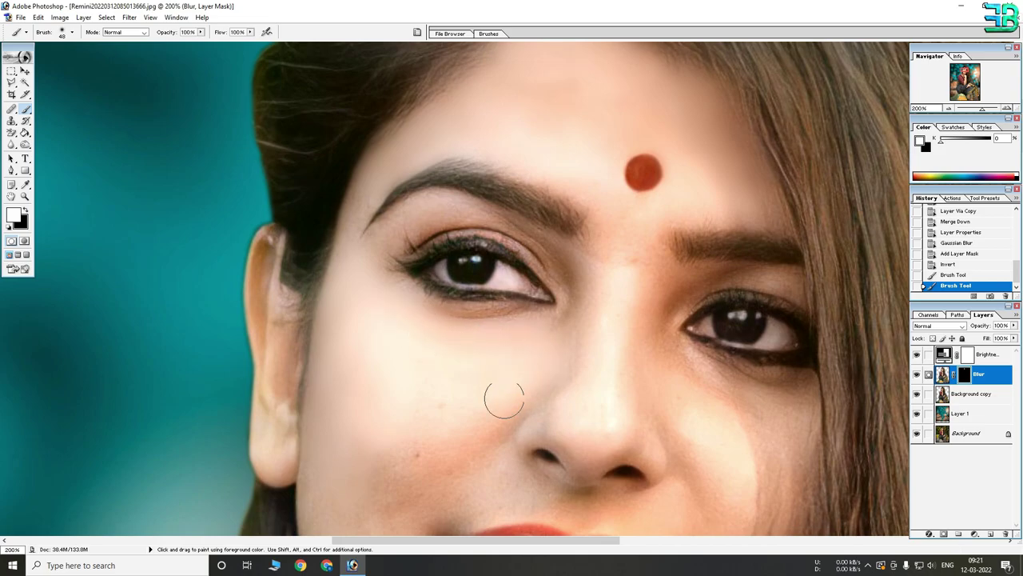
left_click_drag(473, 499, 355, 262)
left_click_drag(196, 266, 560, 358)
scroll(408, 319, "down", 3)
left_click_drag(408, 320, 584, 324)
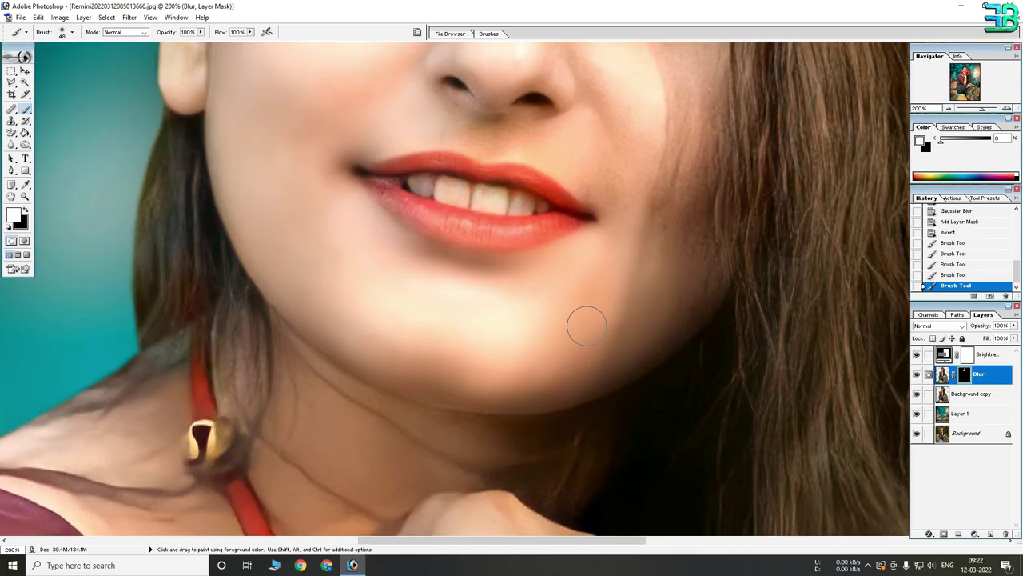
left_click_drag(580, 135, 444, 224)
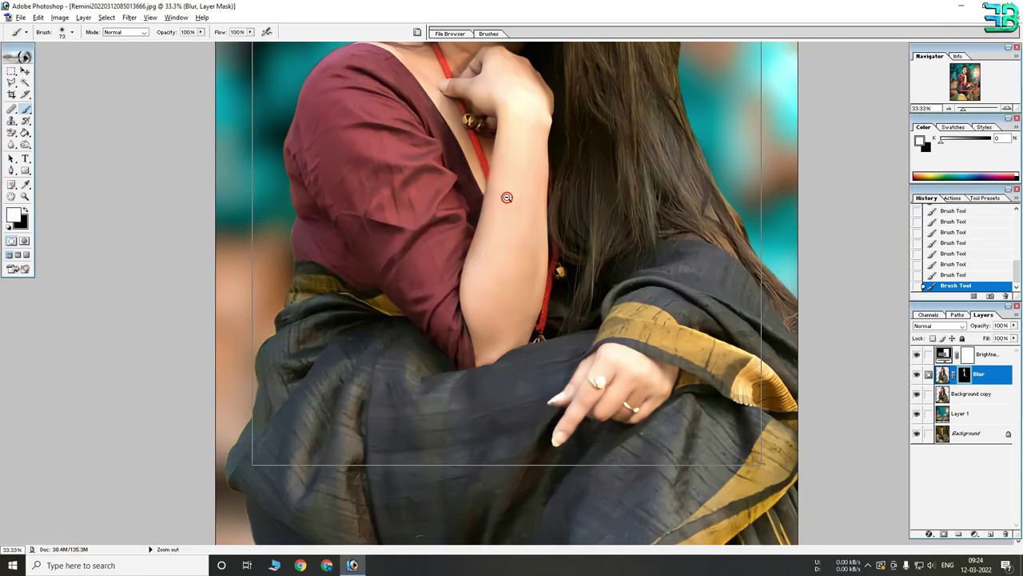
Zoom out to 16.7% so the whole portrait fits the window.
left_click(506, 197, "alt")
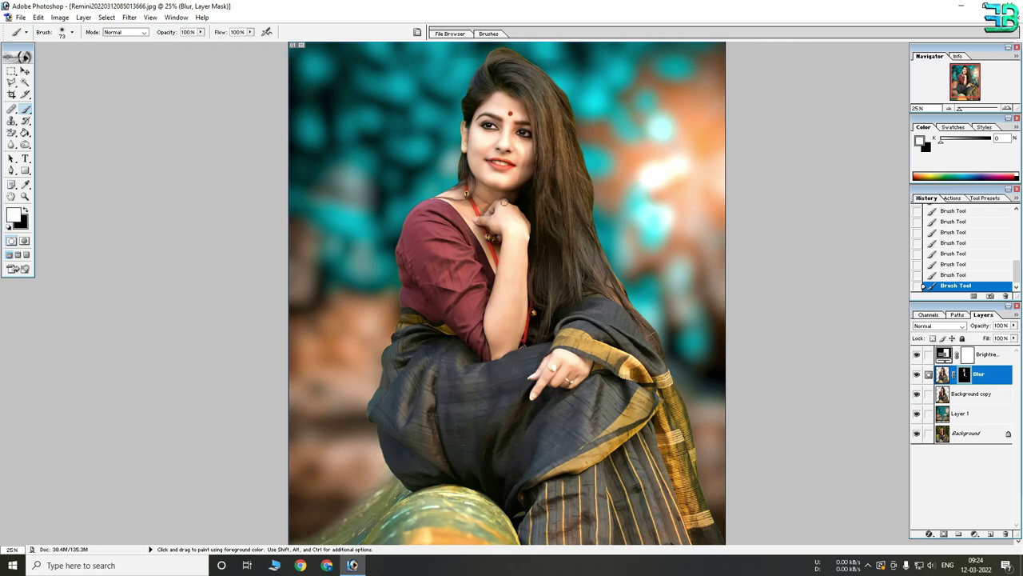
key("space")
key("ctrl+minus")
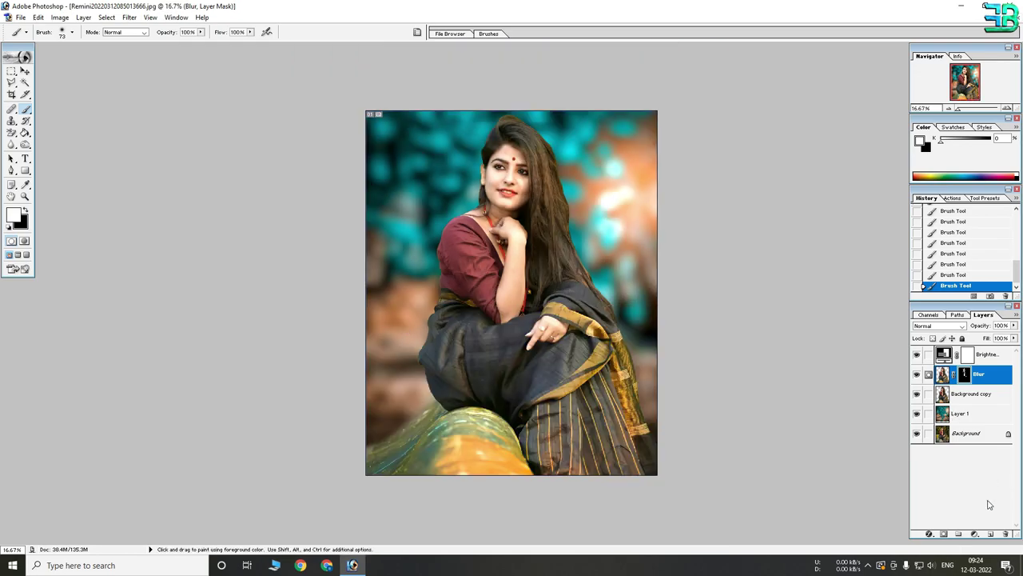
left_click(975, 535)
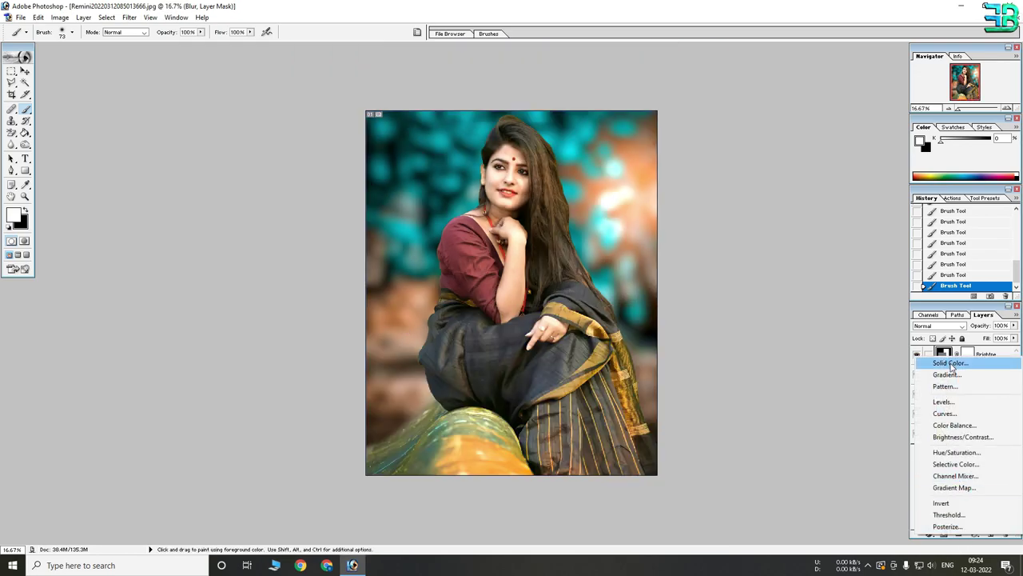
Add a bright red Solid Color fill layer in Multiply mode and invert its mask.
left_click(951, 364)
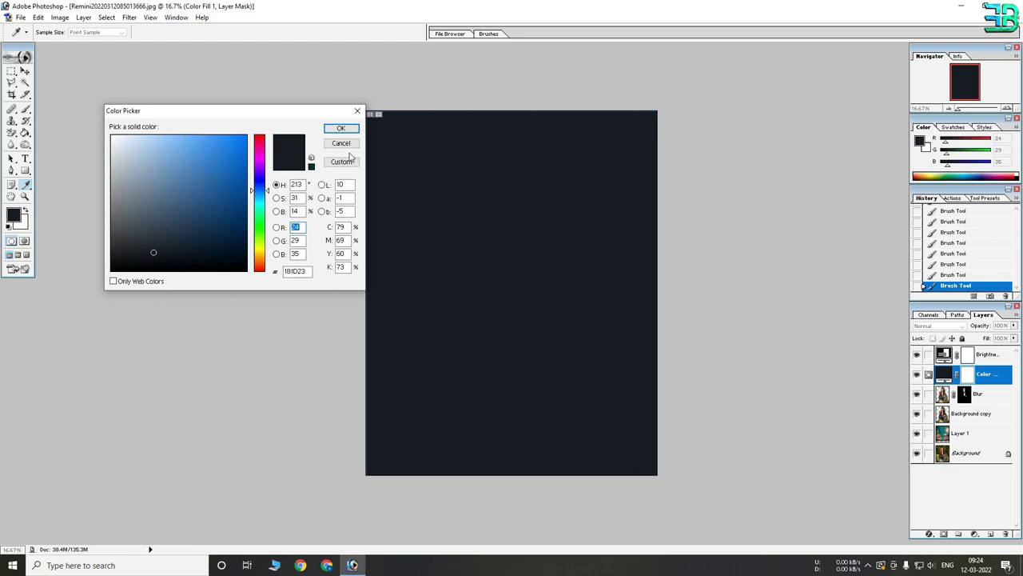
left_click(343, 144)
left_click(974, 535)
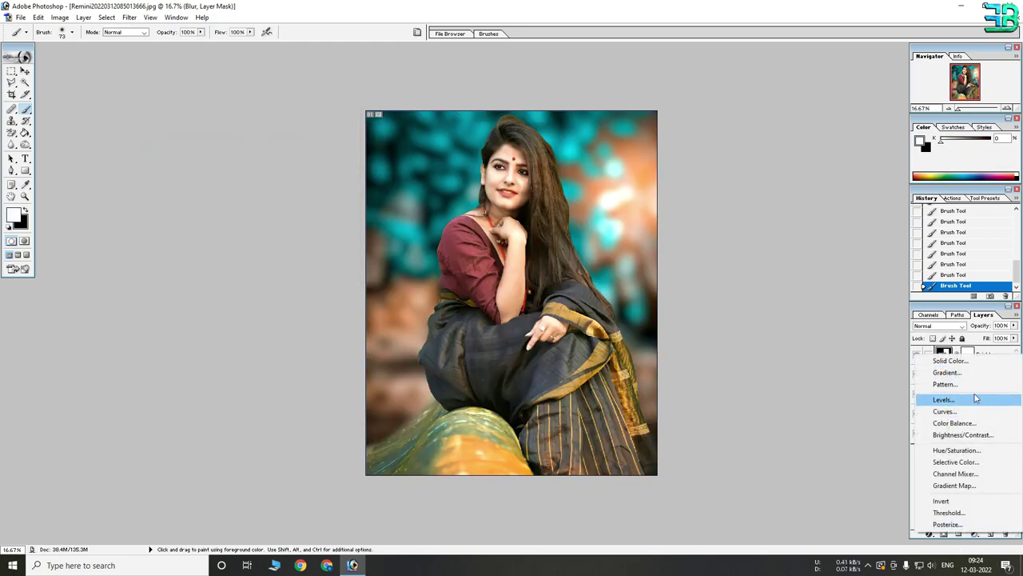
left_click(951, 365)
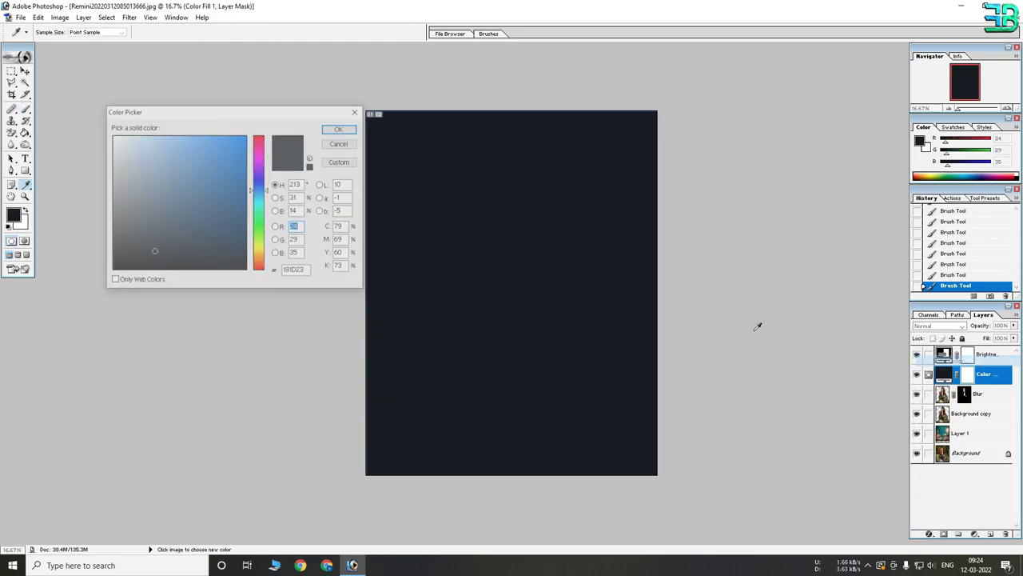
left_click(260, 137)
left_click(340, 128)
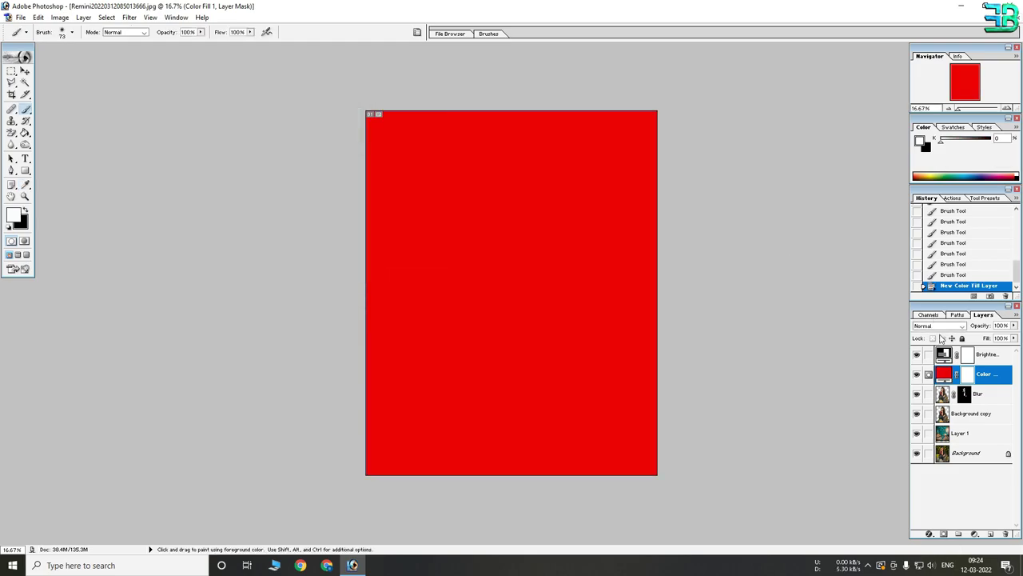
left_click(939, 326)
left_click(934, 357)
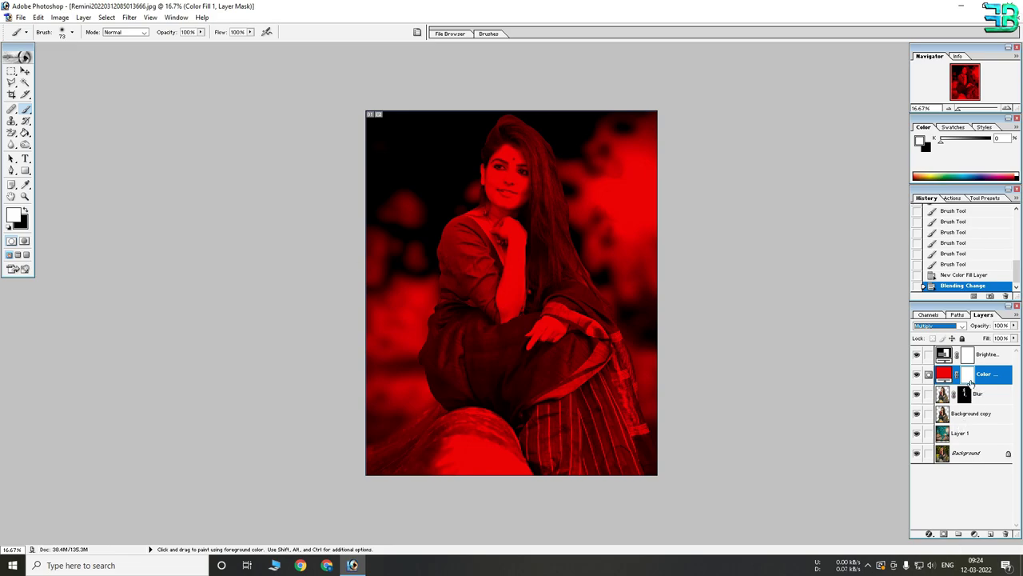
key("ctrl+i")
Paint red onto the blouse sleeve and shoulder through the fill mask.
left_click(432, 259, "ctrl")
mouse_move(319, 294)
left_mouse_down()
mouse_move(361, 326)
mouse_move(409, 286)
mouse_move(329, 376)
mouse_move(440, 482)
mouse_move(312, 407)
mouse_move(356, 270)
left_mouse_up()
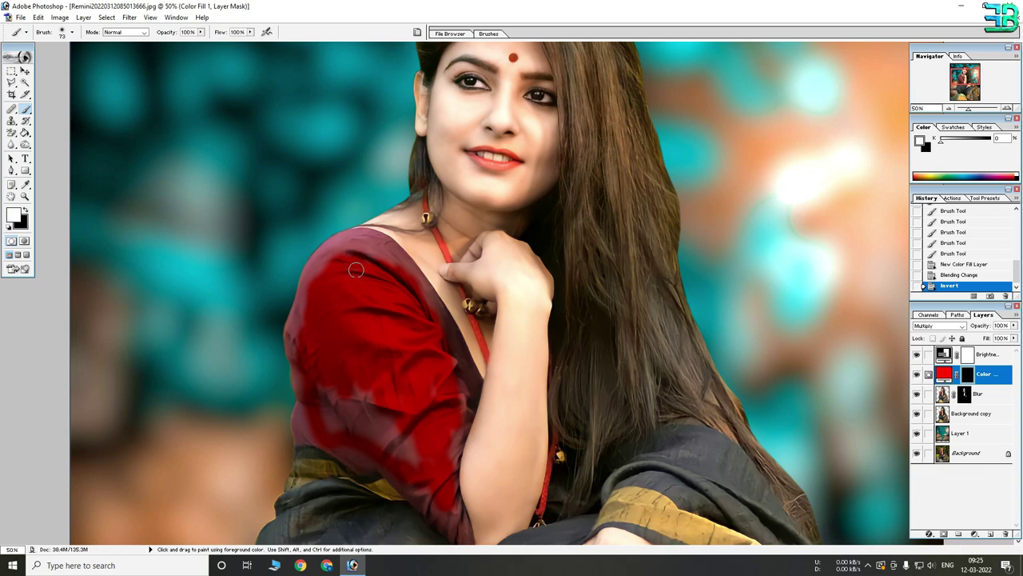
left_click_drag(355, 270, 338, 332)
key("z")
left_click(338, 328)
left_click(356, 264)
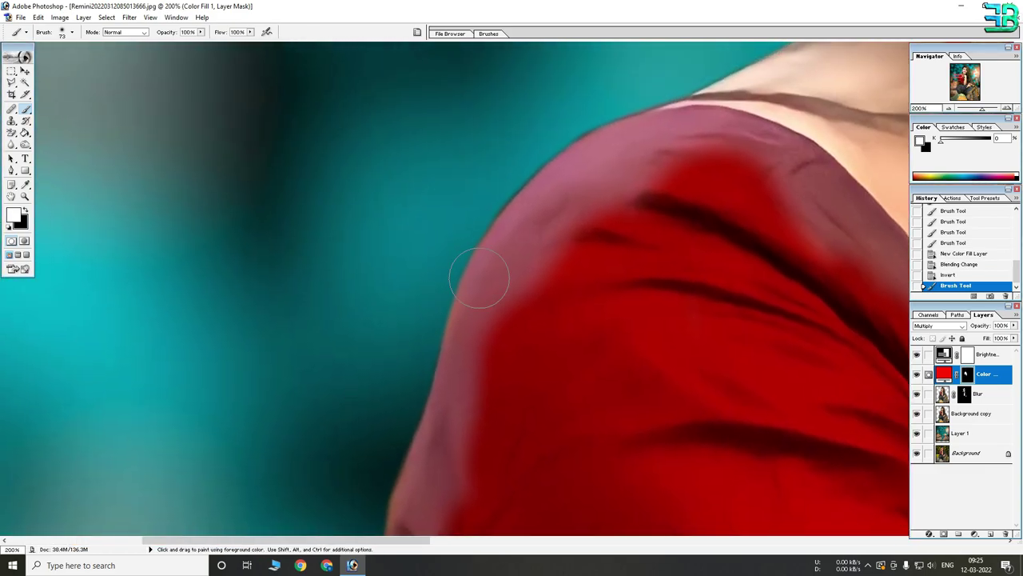
mouse_move(475, 274)
left_mouse_down()
mouse_move(532, 257)
mouse_move(631, 174)
mouse_move(749, 151)
mouse_move(592, 231)
mouse_move(521, 183)
left_mouse_up()
With a smaller brush, erase red spill along the blouse edge and paint the collar.
right_click(536, 260)
key("ctrl+plus")
key("x")
key("x")
left_click_drag(293, 434, 354, 445)
key("ctrl+minus")
mouse_move(377, 247)
left_mouse_down()
mouse_move(407, 405)
mouse_move(490, 347)
left_mouse_up()
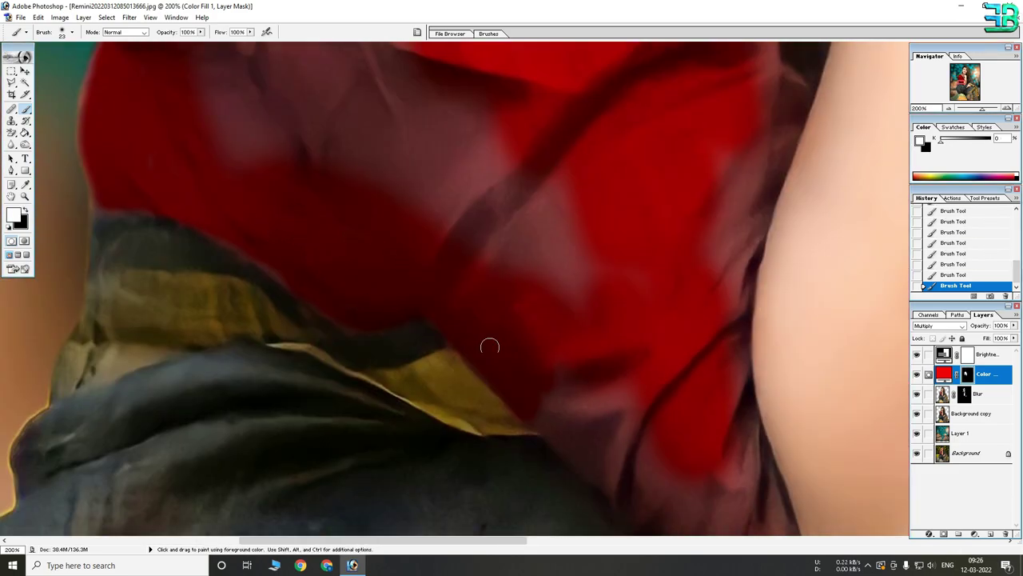
Refine the shoulder edge with a smaller brush, then zoom out to the whole photo.
left_click_drag(589, 411, 468, 359)
key("ctrl+plus")
right_click(551, 304)
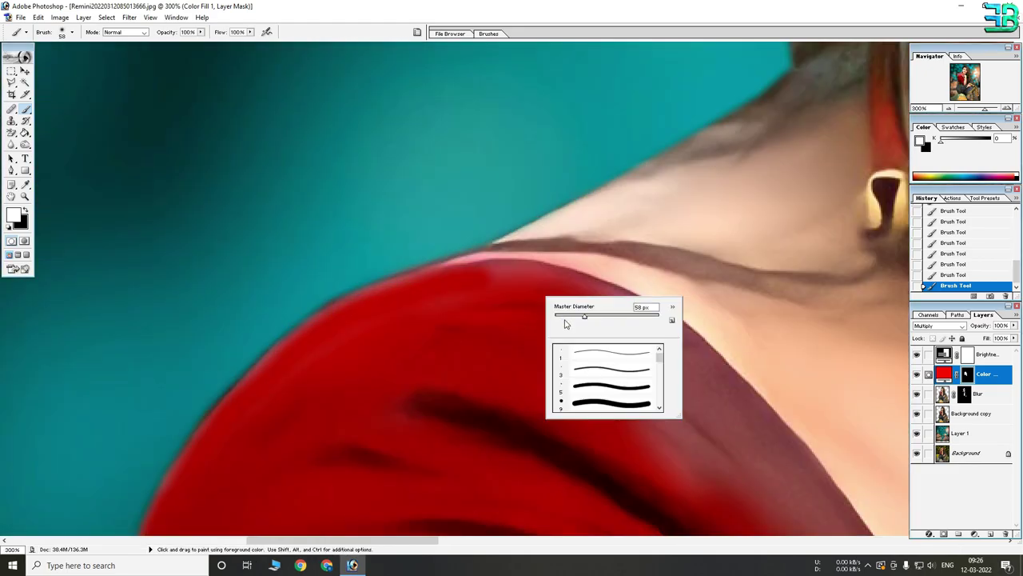
left_click(564, 316)
key("Return")
mouse_move(230, 178)
left_mouse_down()
mouse_move(568, 178)
mouse_move(444, 360)
mouse_move(469, 263)
mouse_move(339, 171)
mouse_move(251, 206)
left_mouse_up()
key("ctrl+minus")
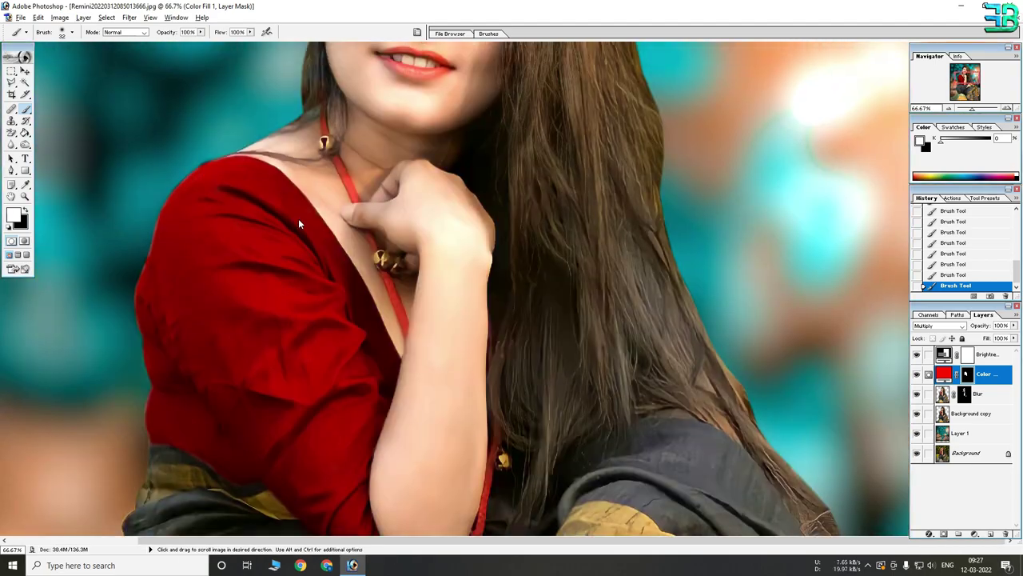
key("ctrl+plus")
key("ctrl+minus")
key("ctrl+minus")
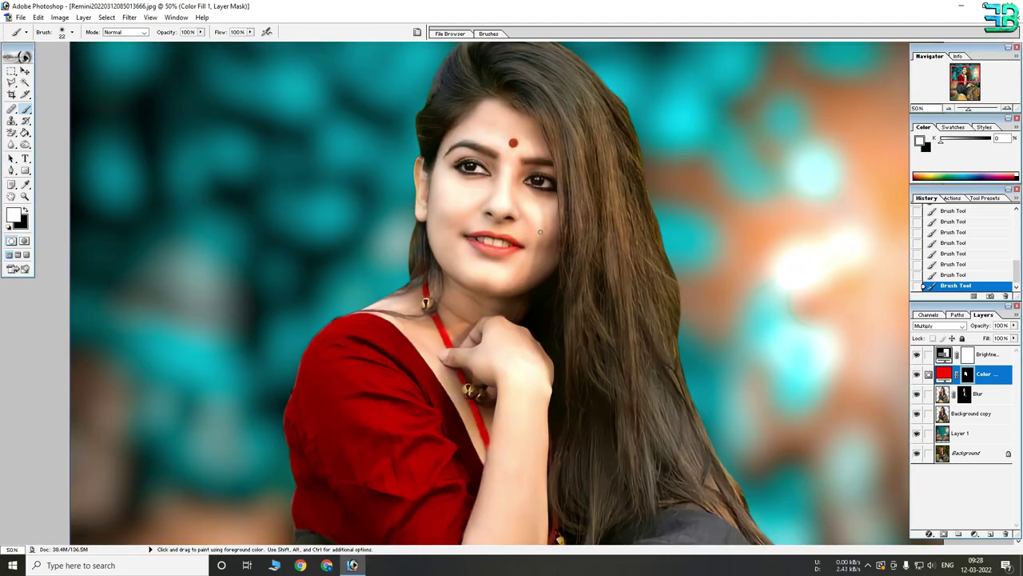
key("ctrl+minus")
key("ctrl+minus")
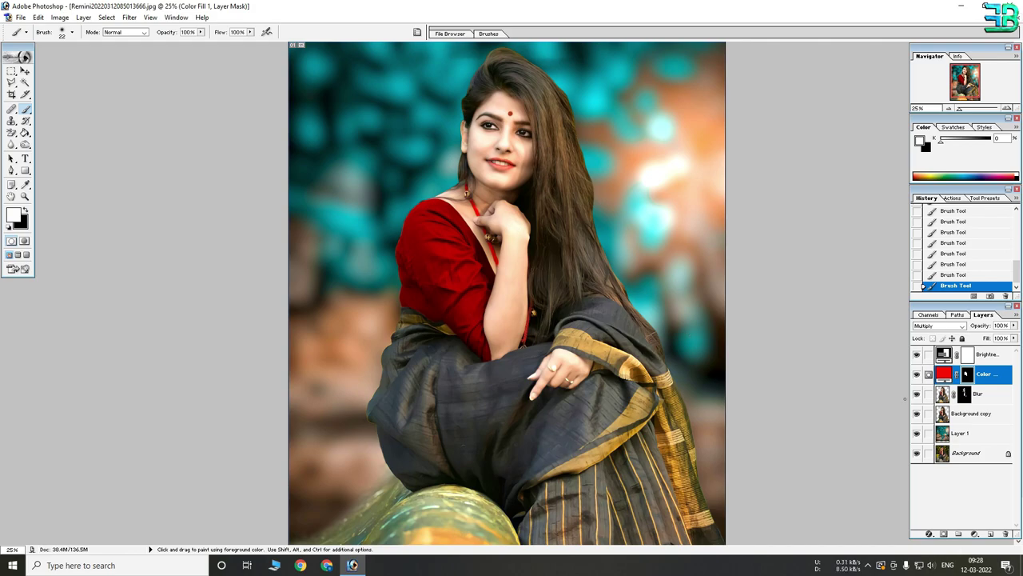
left_click(975, 534)
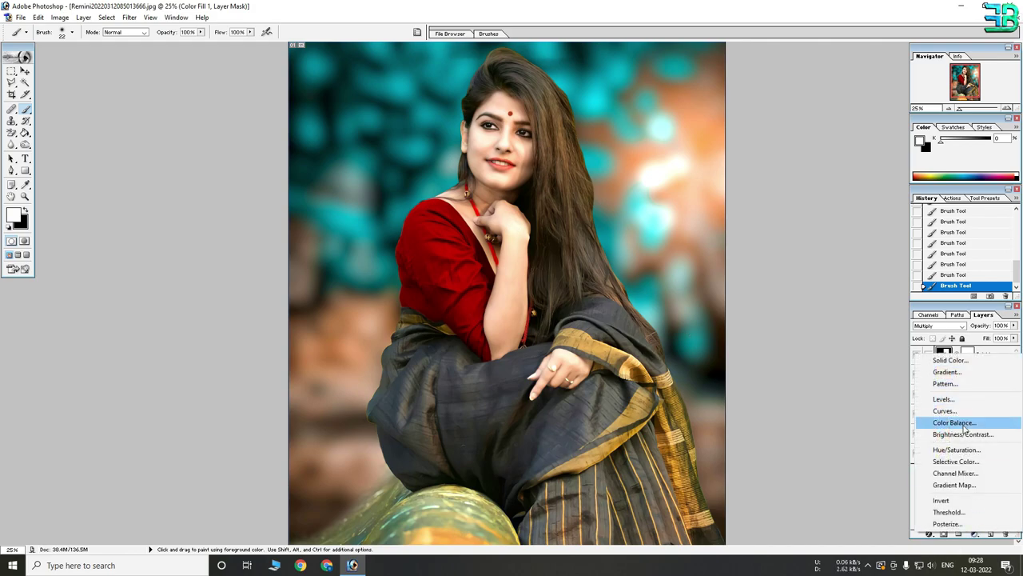
Add a Selective Color layer on Yellows at zero values and move it below Color Fill 1.
left_click(956, 461)
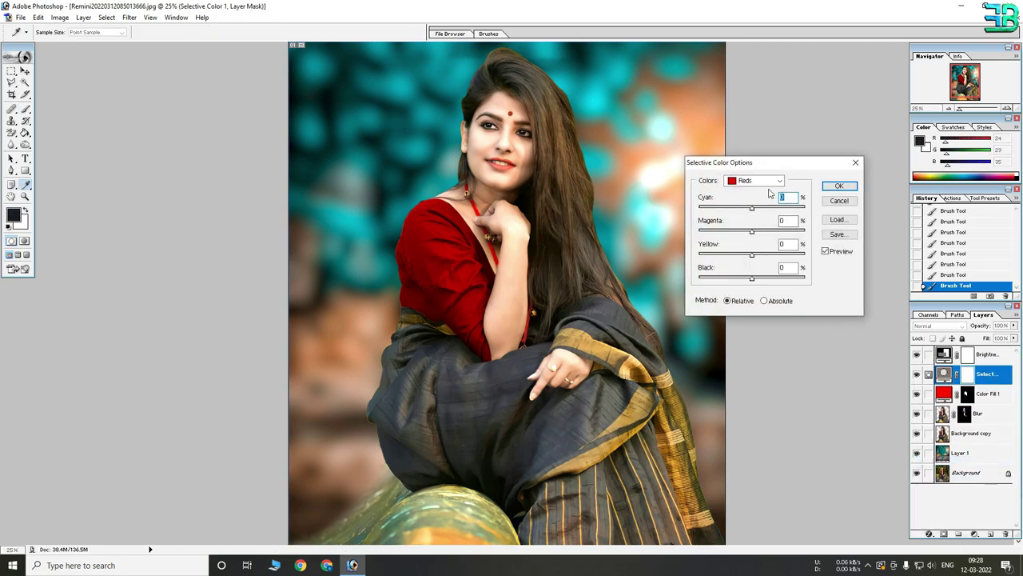
left_click(767, 184)
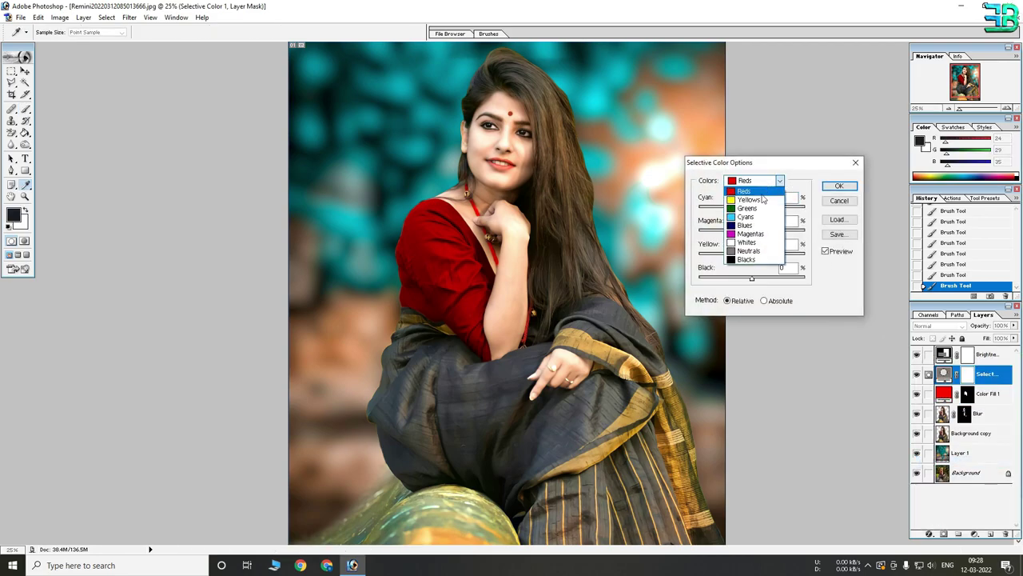
left_click(758, 200)
mouse_move(756, 209)
left_mouse_down()
mouse_move(717, 210)
mouse_move(782, 209)
left_mouse_up()
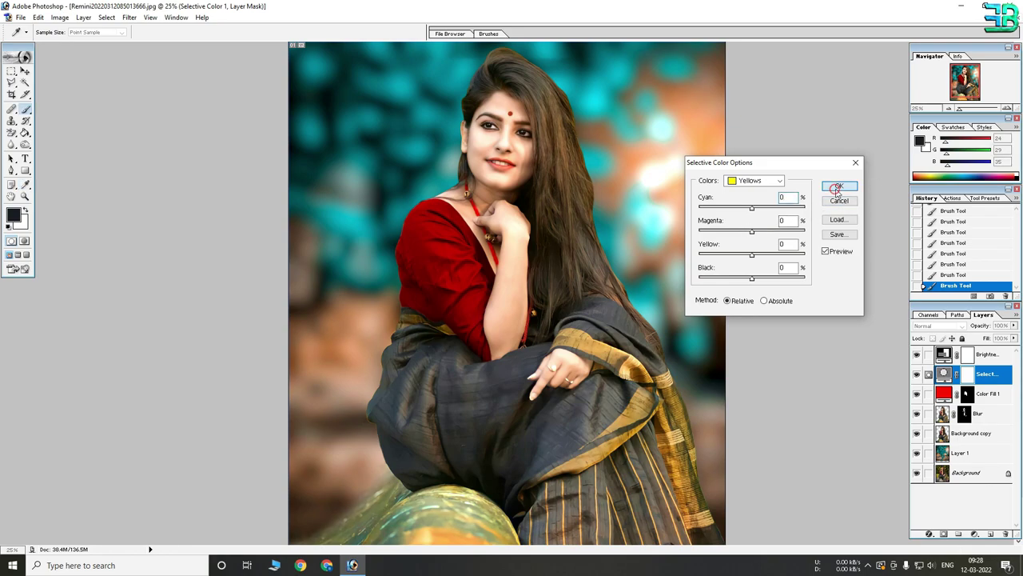
left_click(840, 186)
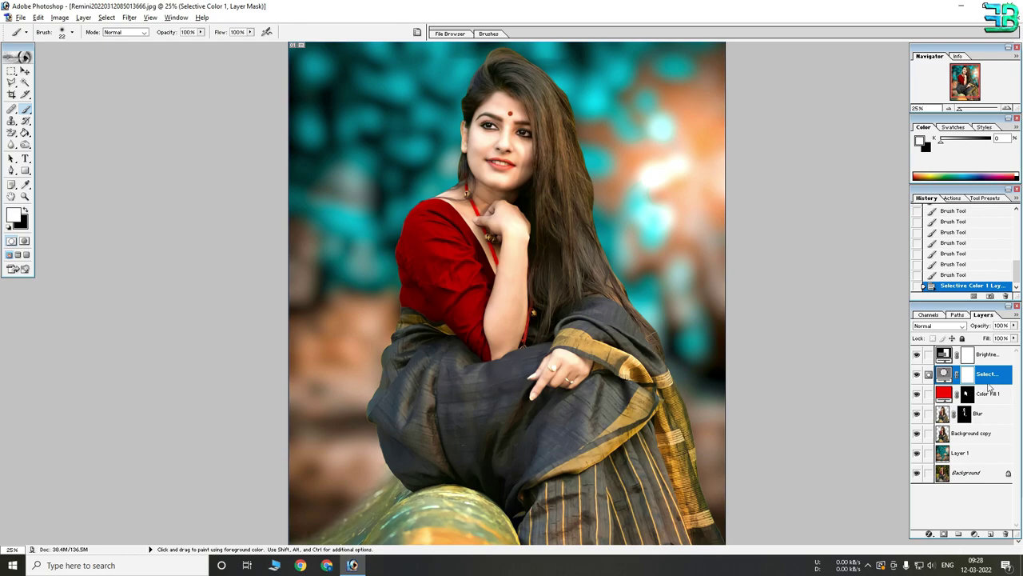
left_click_drag(993, 380, 982, 412)
Reopen Selective Color 1 and set the Yellows Black amount to -51.
left_click(990, 403, "alt")
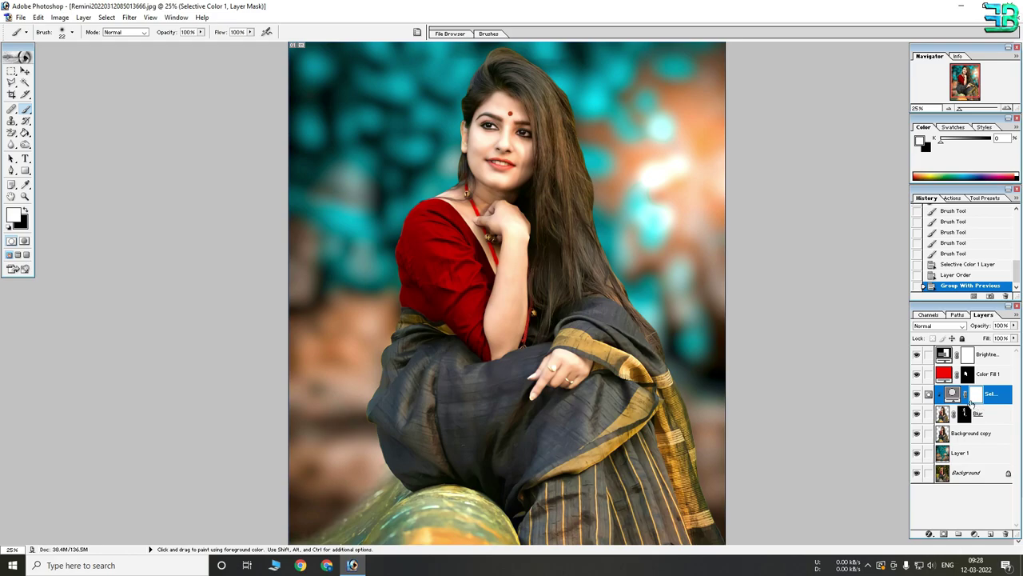
double_click(951, 393)
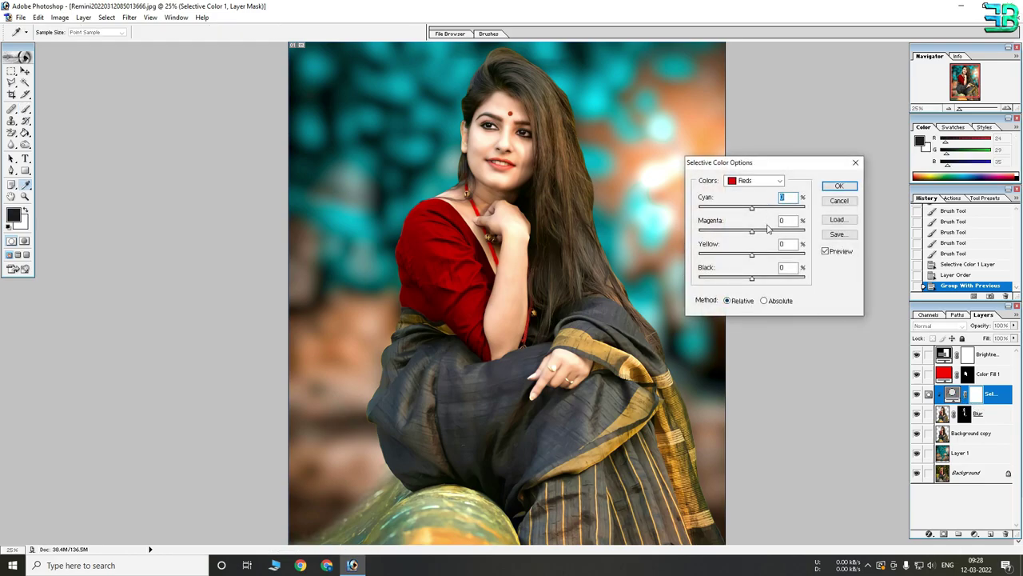
left_click(756, 180)
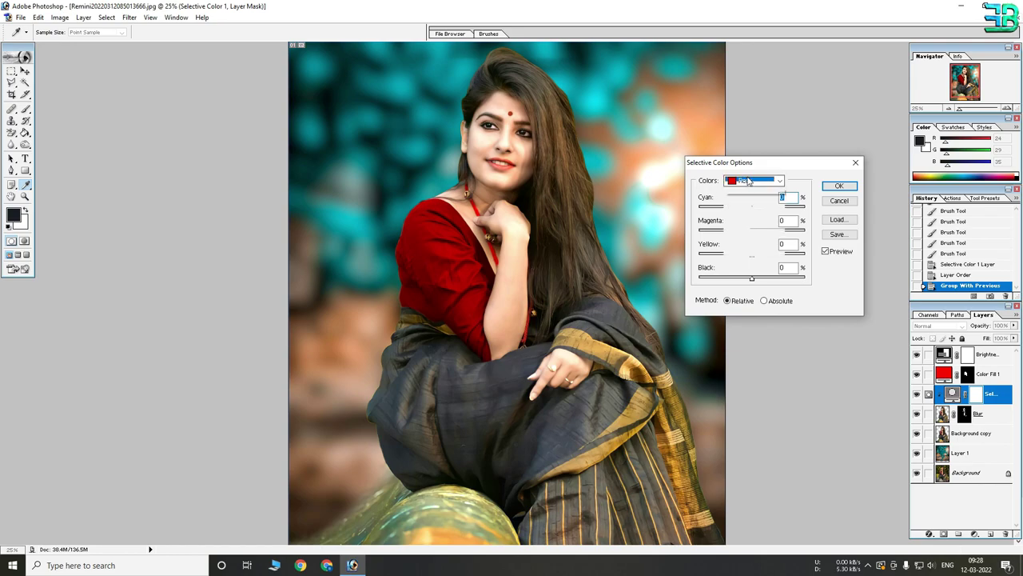
left_click(745, 202)
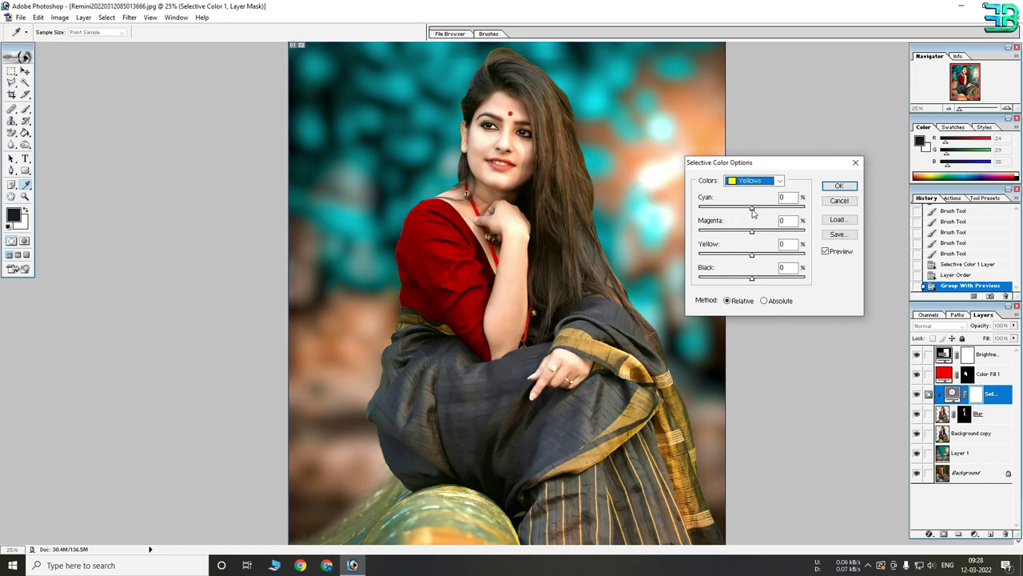
left_click_drag(752, 211, 810, 218)
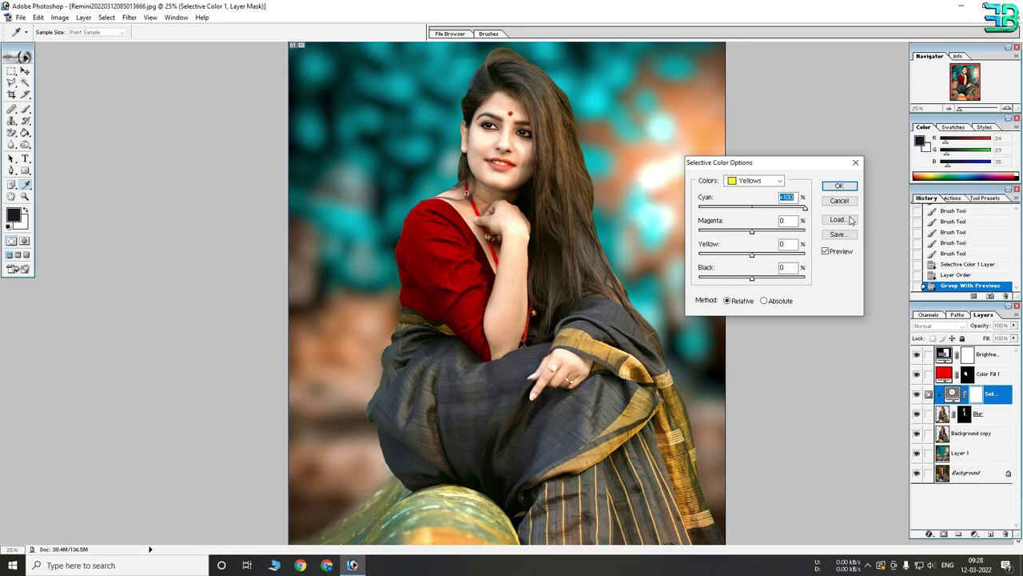
left_click_drag(700, 207, 807, 208)
left_click_drag(752, 278, 726, 278)
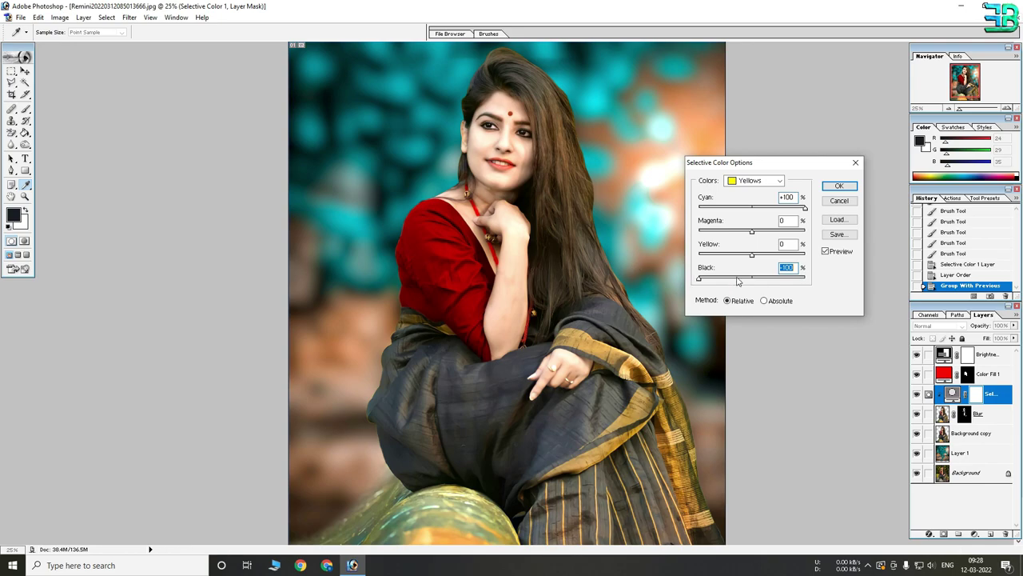
type("0")
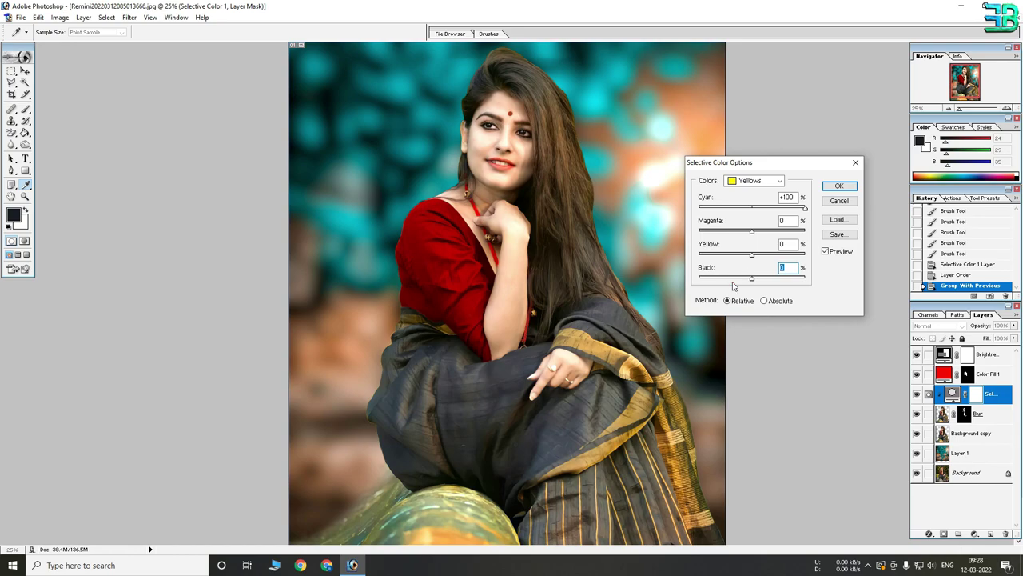
left_click_drag(729, 282, 667, 274)
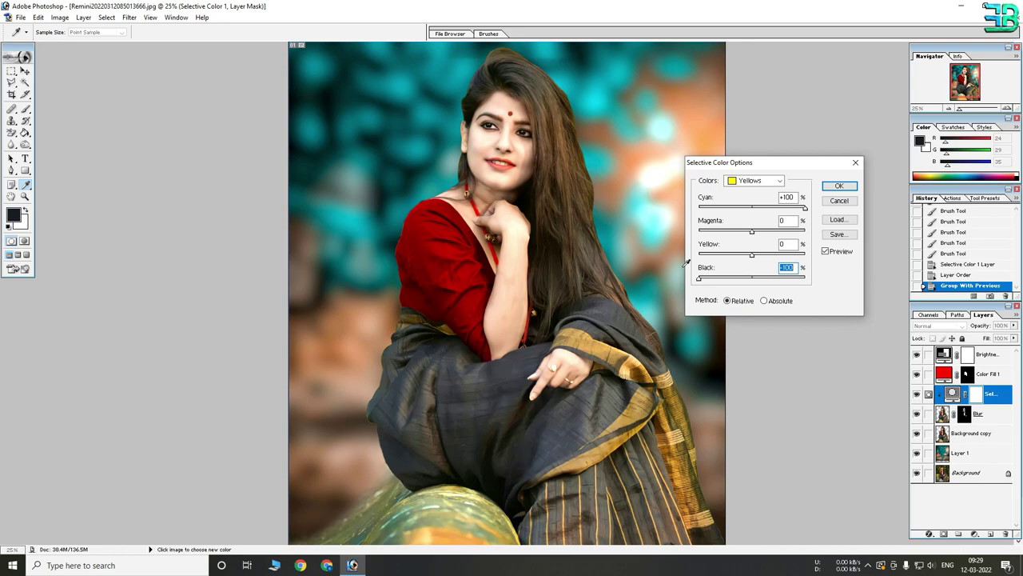
left_click(725, 279)
Set Cyans to Cyan +100 with slightly negative Magenta, Blues to Cyan -100, and apply.
left_click(755, 180)
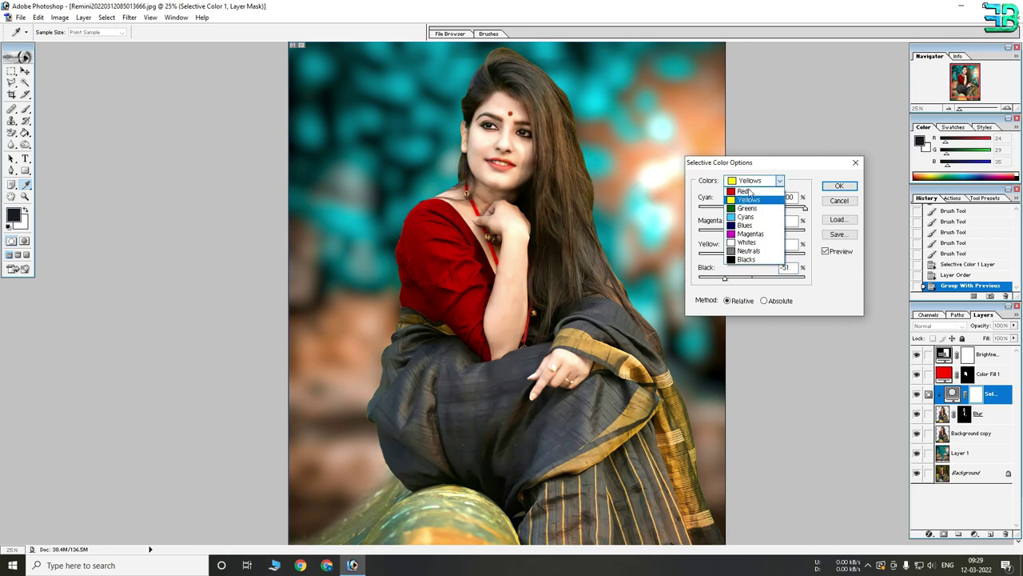
left_click(743, 191)
left_click(747, 207)
left_click(756, 181)
left_click(745, 217)
left_click_drag(752, 208, 805, 208)
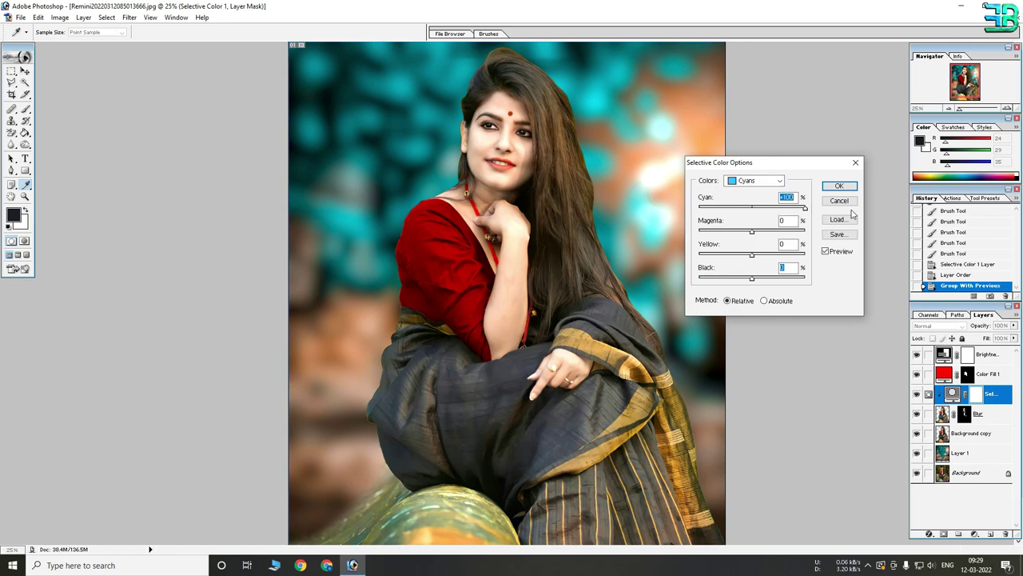
left_click(756, 231)
mouse_move(751, 235)
left_mouse_down()
mouse_move(739, 236)
mouse_move(782, 255)
mouse_move(653, 283)
left_mouse_up()
left_click(768, 181)
left_click(745, 224)
left_click_drag(751, 209, 586, 212)
left_click(831, 188)
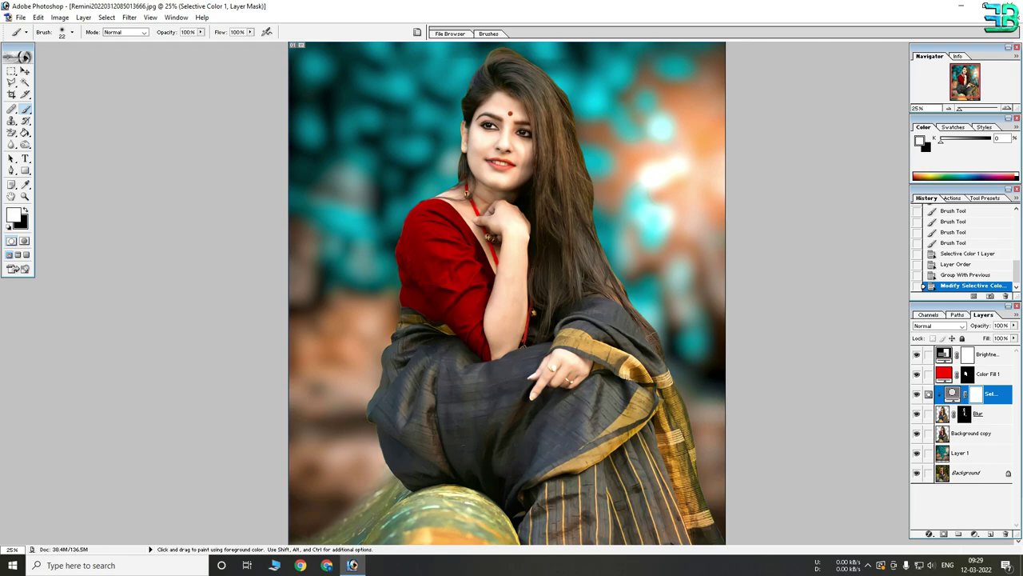
Move Selective Color 1 below Blur and clip it onto Background copy.
key("ctrl+bracketleft")
key("ctrl+minus")
key("ctrl+minus")
key("ctrl+g")
key("ctrl+plus")
key("ctrl+plus")
key("ctrl+plus")
key("ctrl+minus")
key("ctrl+minus")
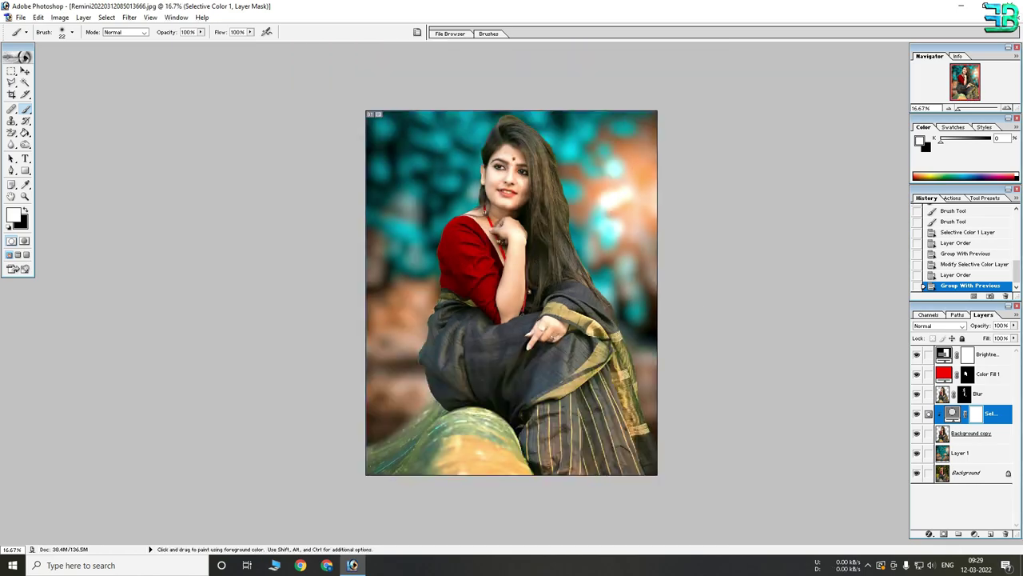
left_click(996, 359)
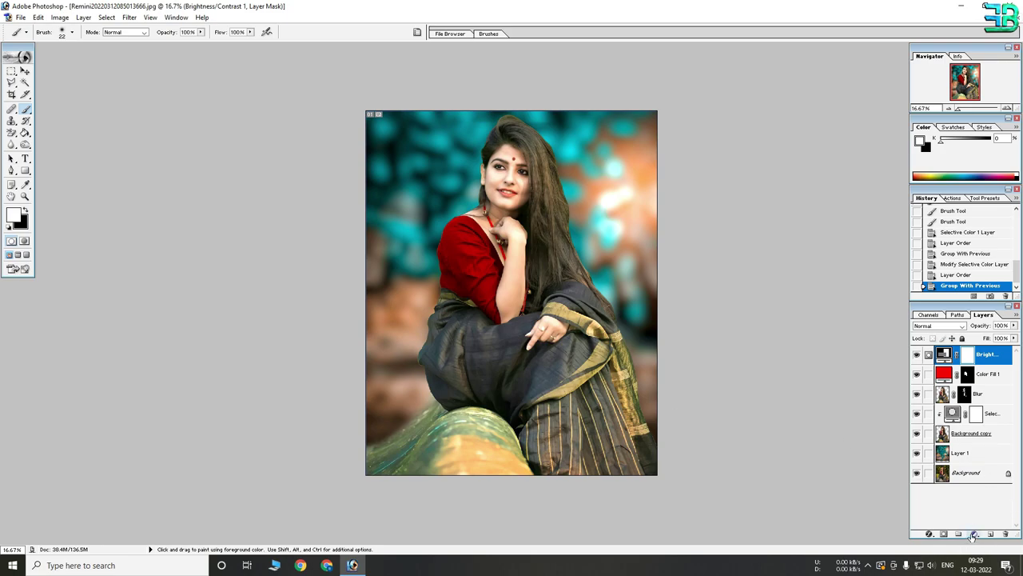
Add a Hue/Saturation layer with Saturation about +63 and invert its mask.
left_click(973, 536)
left_click(977, 452)
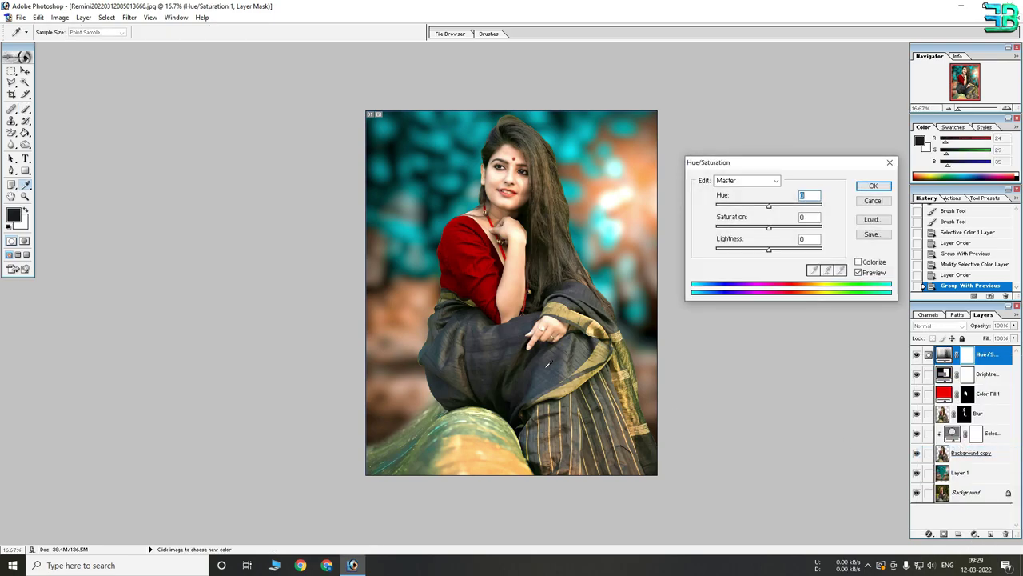
mouse_move(769, 227)
left_mouse_down()
mouse_move(804, 228)
mouse_move(794, 230)
left_mouse_up()
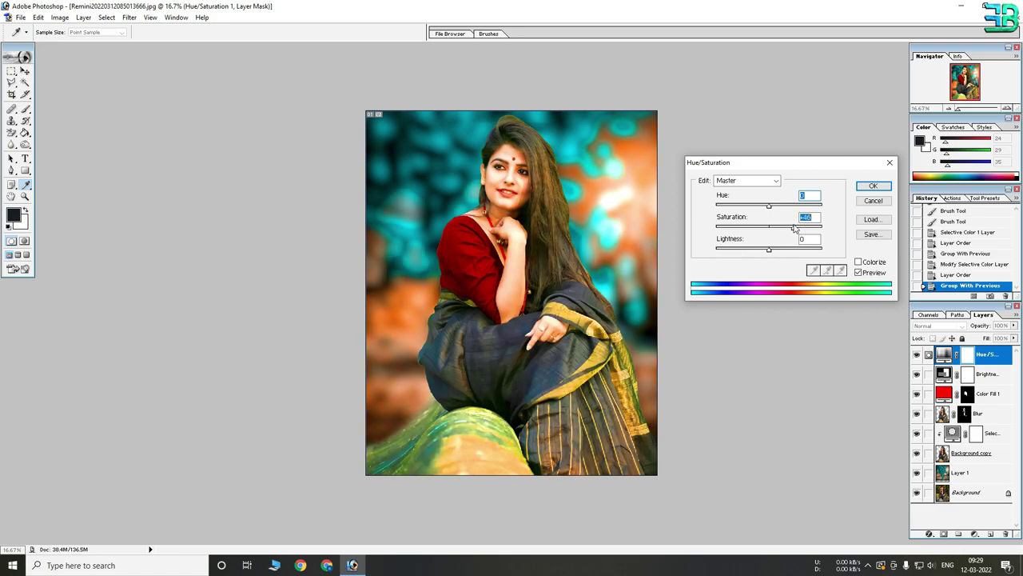
left_click(873, 186)
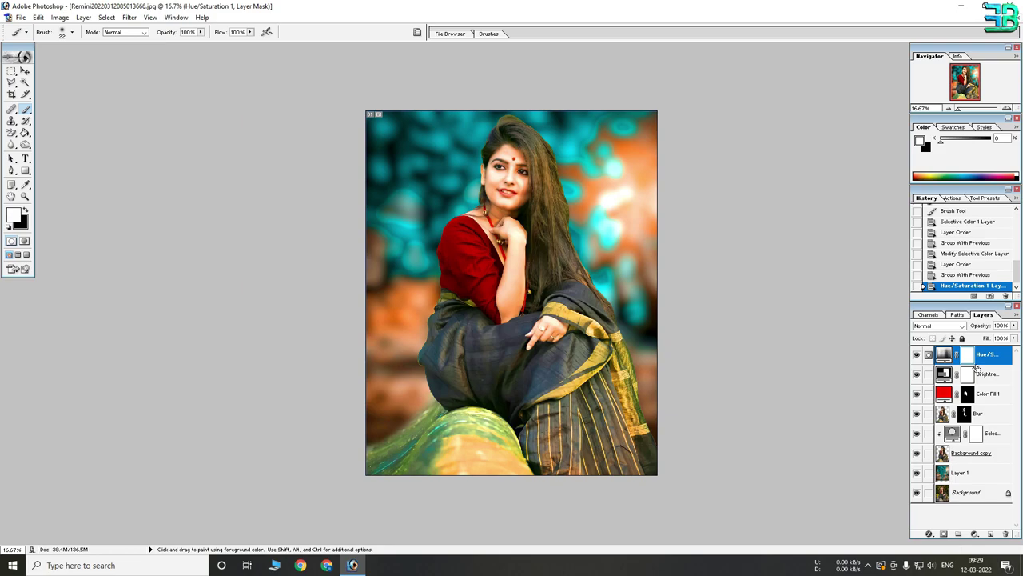
key("ctrl+i")
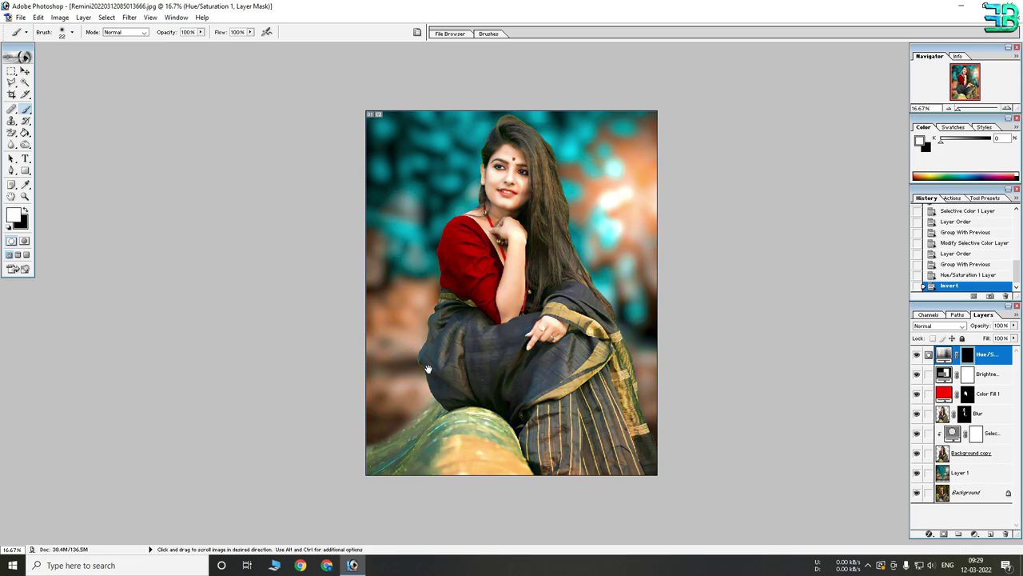
Paint the mask with a 106 px brush over the saree's gold border and stripes.
left_click_drag(398, 175, 642, 517)
right_click(415, 322)
left_click_drag(464, 342, 484, 345)
key("Return")
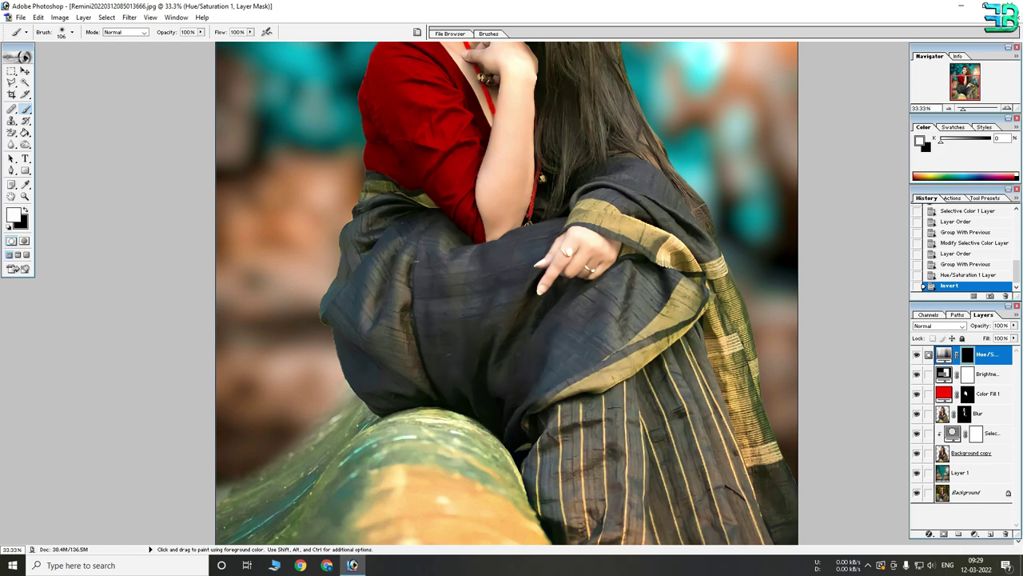
mouse_move(544, 371)
left_mouse_down()
mouse_move(699, 331)
mouse_move(588, 206)
left_mouse_up()
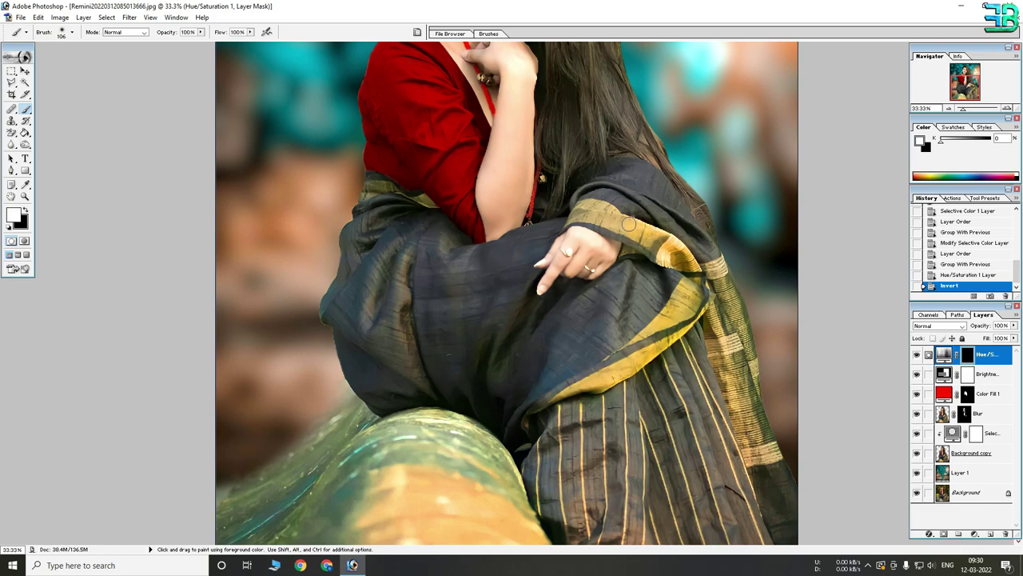
left_click_drag(719, 257, 766, 460)
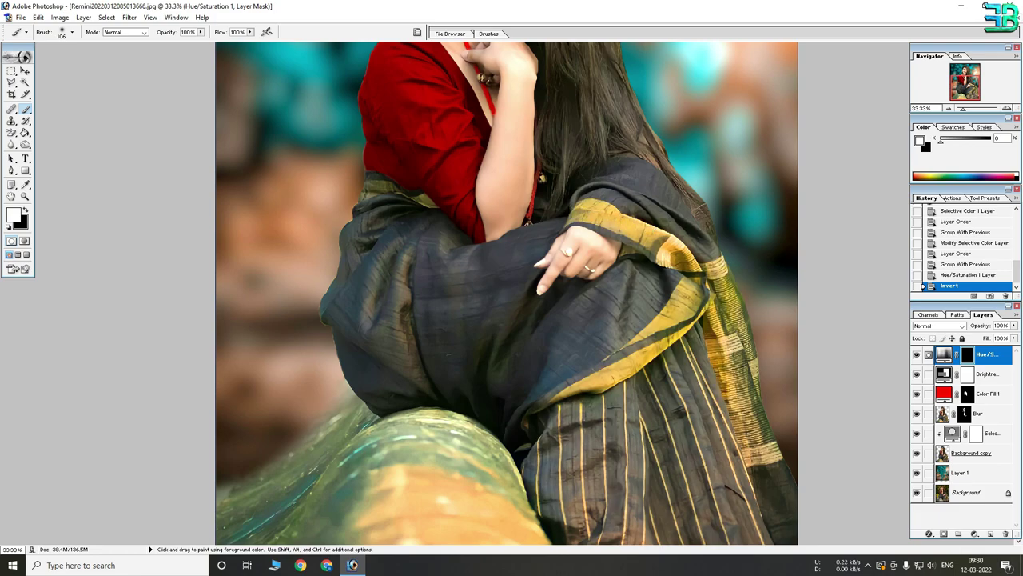
left_click_drag(654, 386, 680, 472)
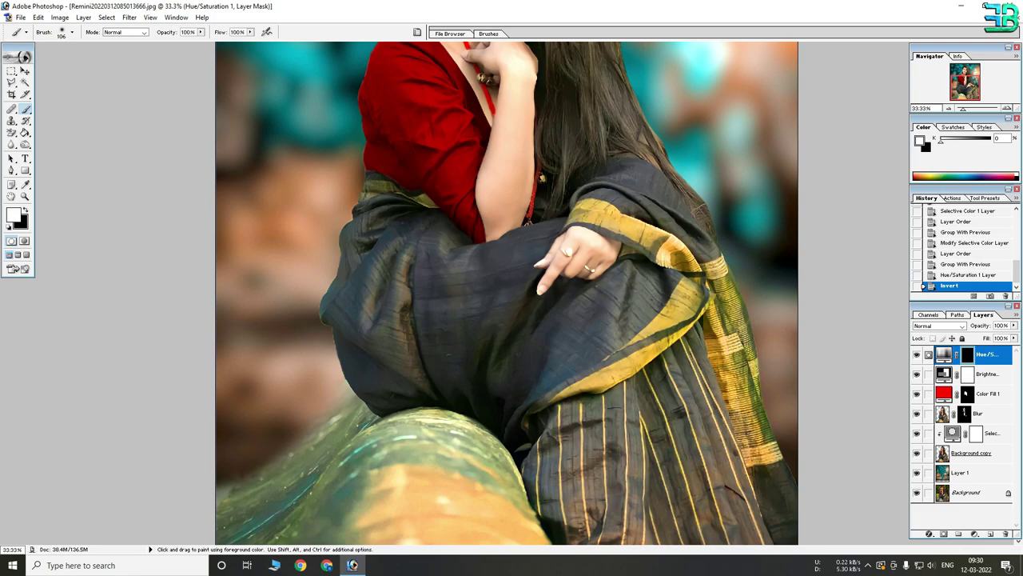
key("ctrl+minus")
key("ctrl+minus")
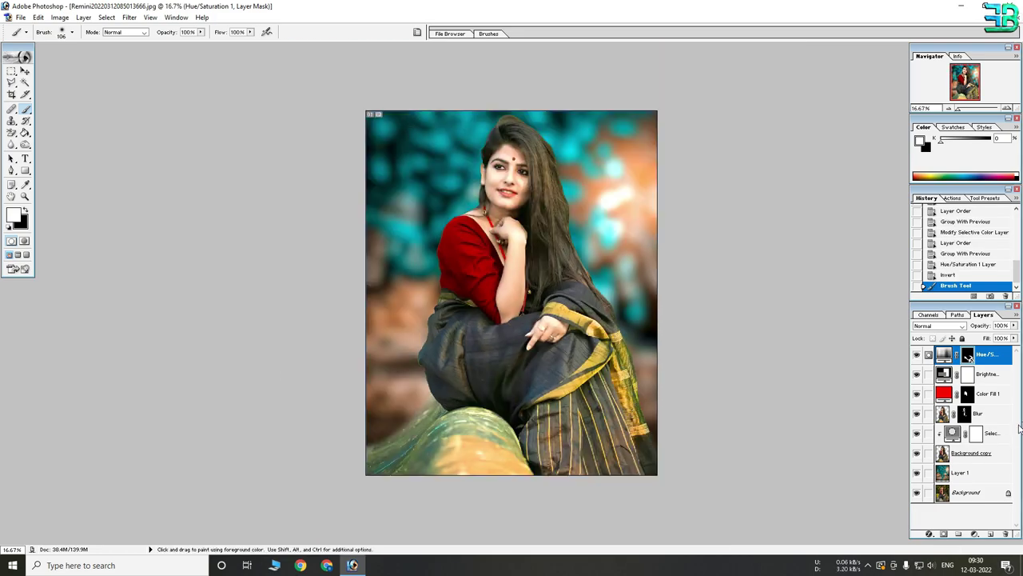
left_click(974, 533)
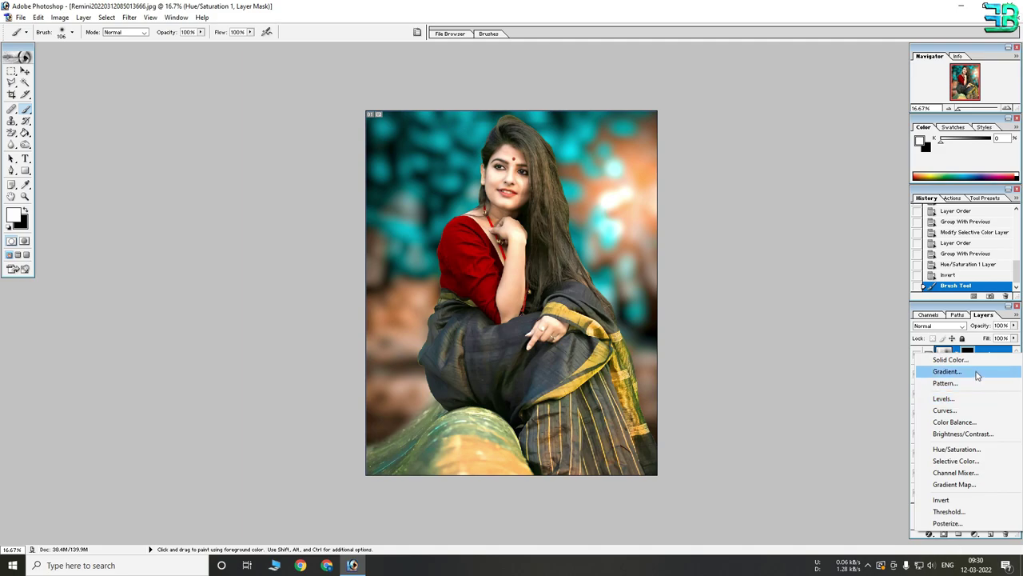
Add a white FFFFFF Solid Color fill layer set to Color blend mode.
left_click(950, 360)
left_click_drag(160, 140, 76, 106)
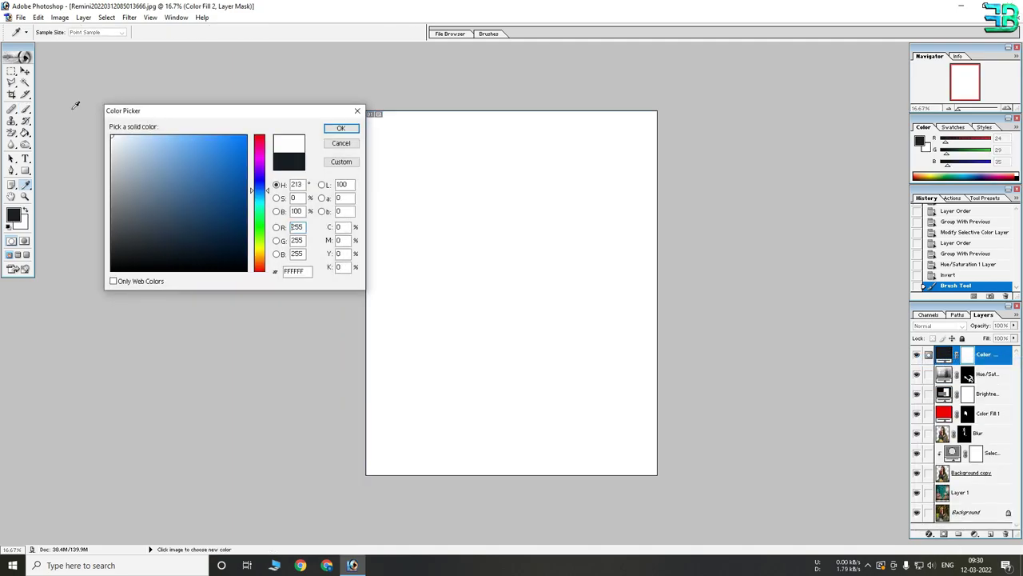
left_click(340, 128)
left_click(939, 325)
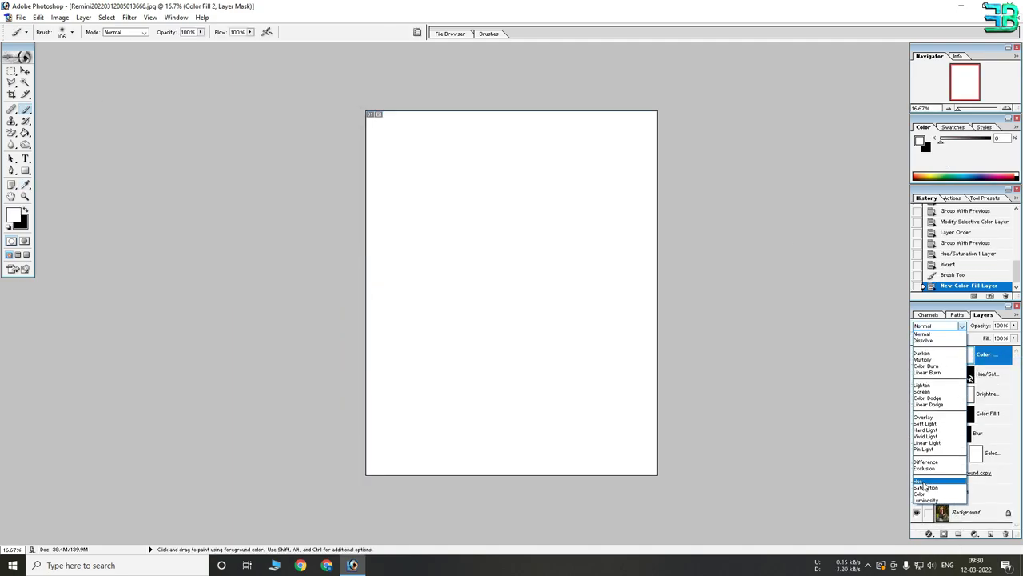
left_click(924, 494)
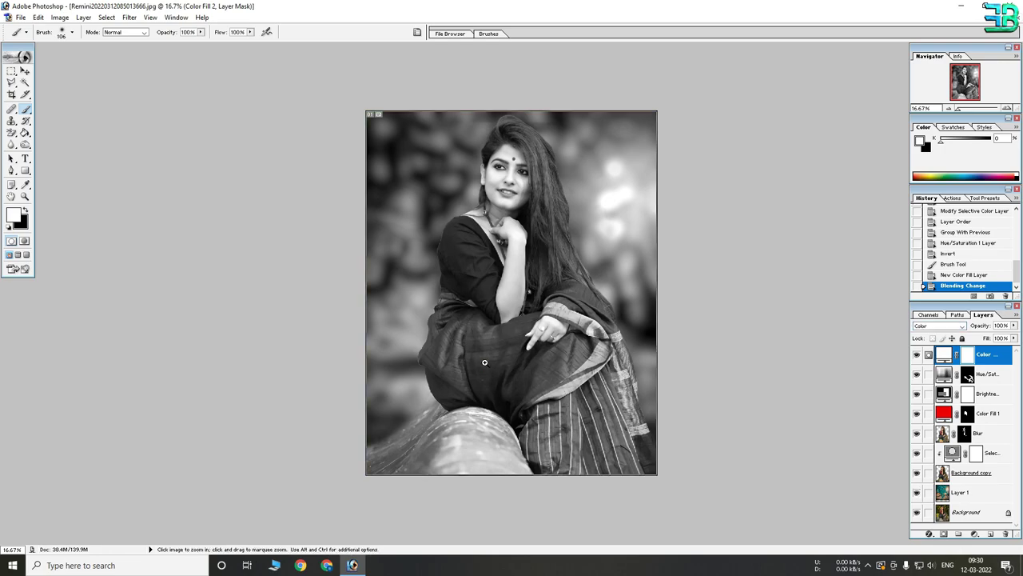
left_click(484, 362)
Invert the Color Fill 2 mask and paint the saree white with a 210 px brush.
key("ctrl+i")
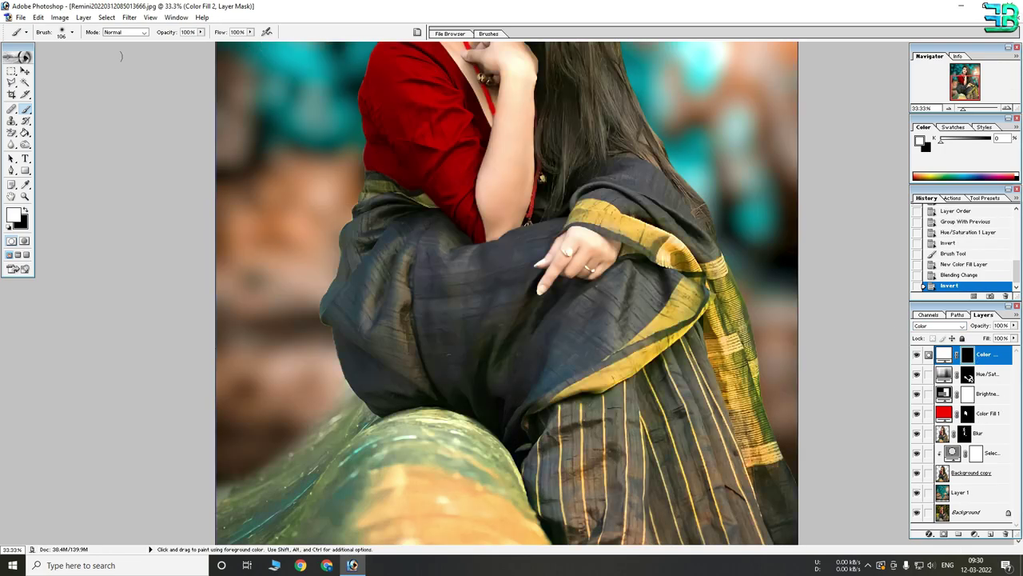
right_click(387, 294)
left_click_drag(466, 312, 482, 315)
left_click(389, 210)
mouse_move(347, 308)
left_mouse_down()
mouse_move(378, 183)
mouse_move(522, 312)
mouse_move(651, 220)
mouse_move(705, 270)
left_mouse_up()
left_click_drag(565, 426, 500, 388)
left_click_drag(429, 368, 422, 374)
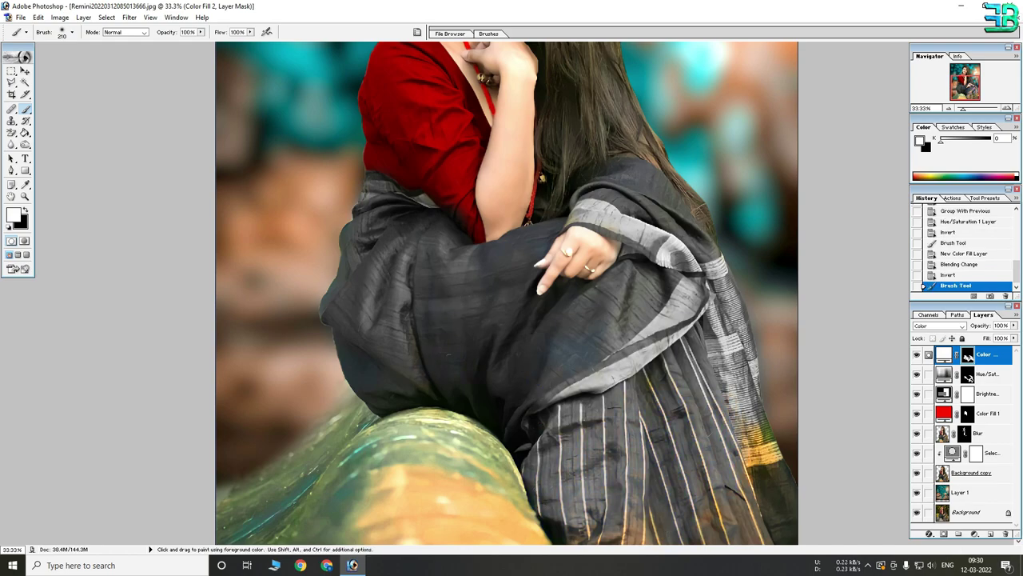
left_click_drag(779, 468, 784, 523)
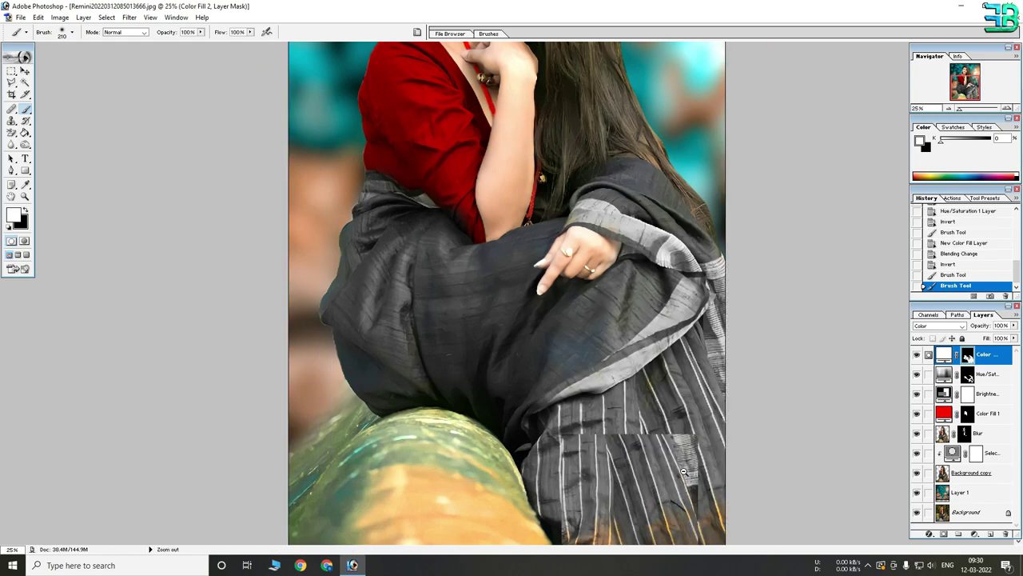
Check the whole photo and touch up the remaining small saree patches on the mask.
key("ctrl+minus")
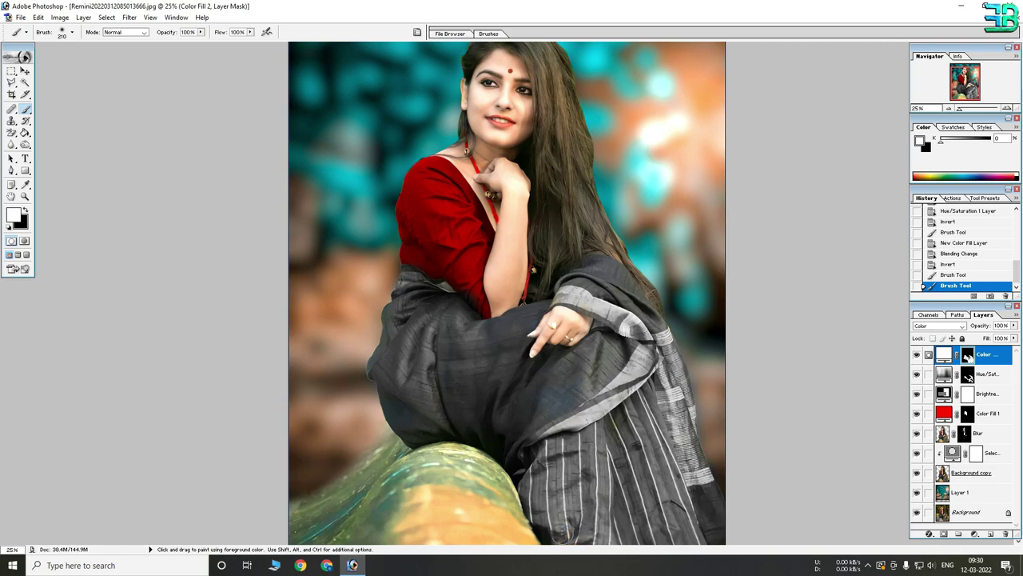
key("ctrl+minus")
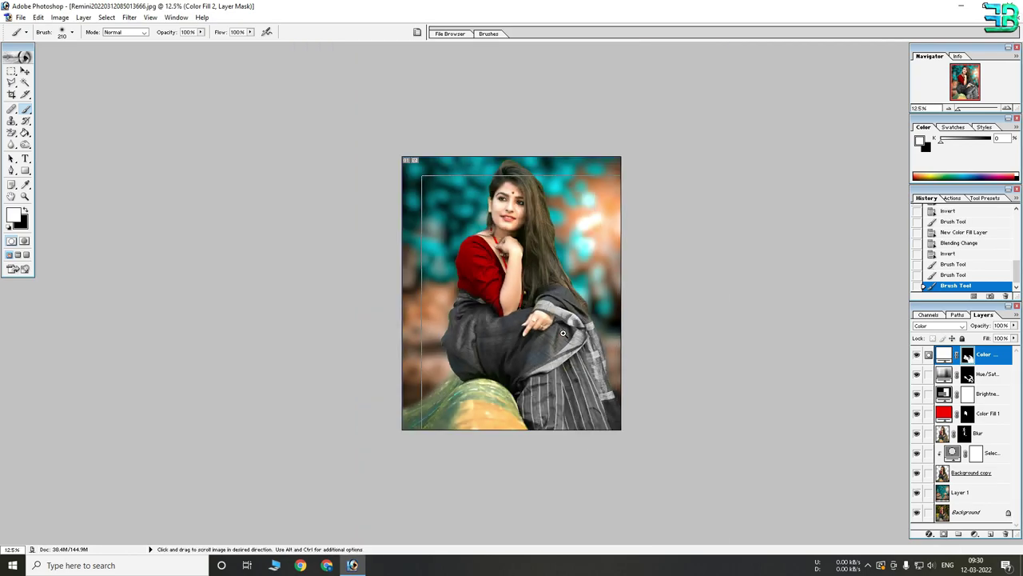
key("ctrl+plus")
key("ctrl+plus")
key("ctrl+minus")
left_click_drag(463, 342, 467, 347)
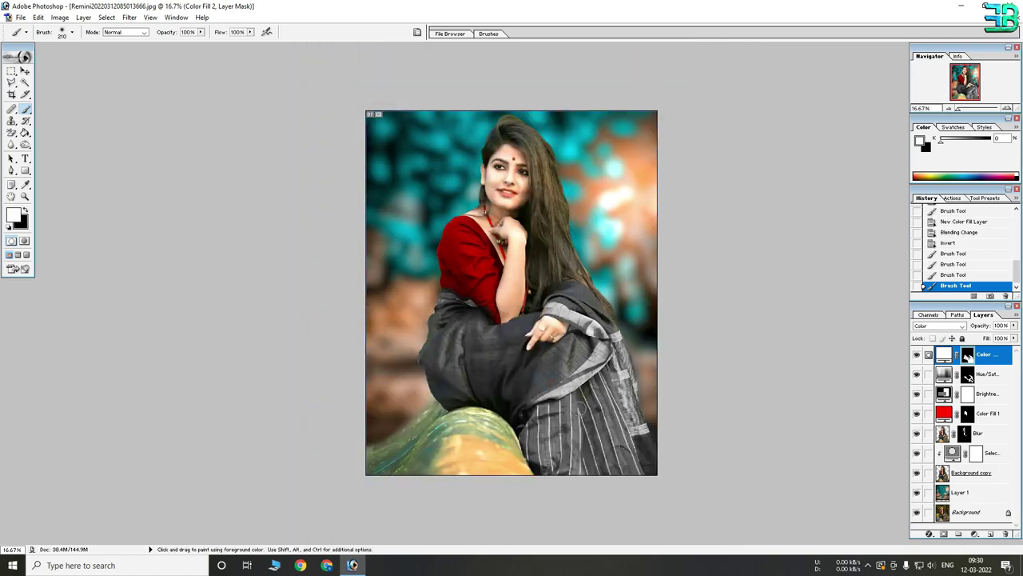
left_click(596, 395)
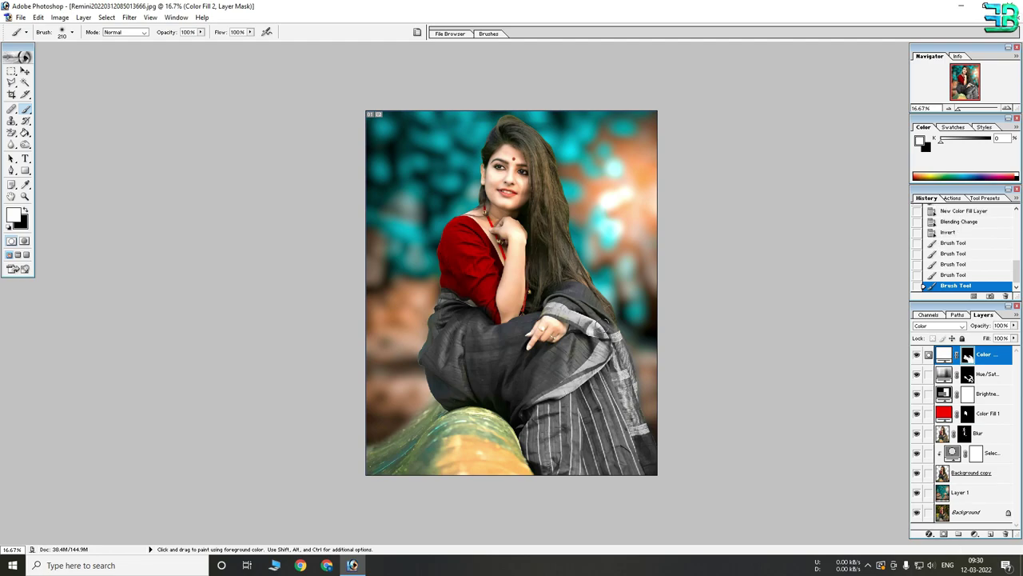
left_click_drag(563, 309, 566, 315)
left_click(974, 534)
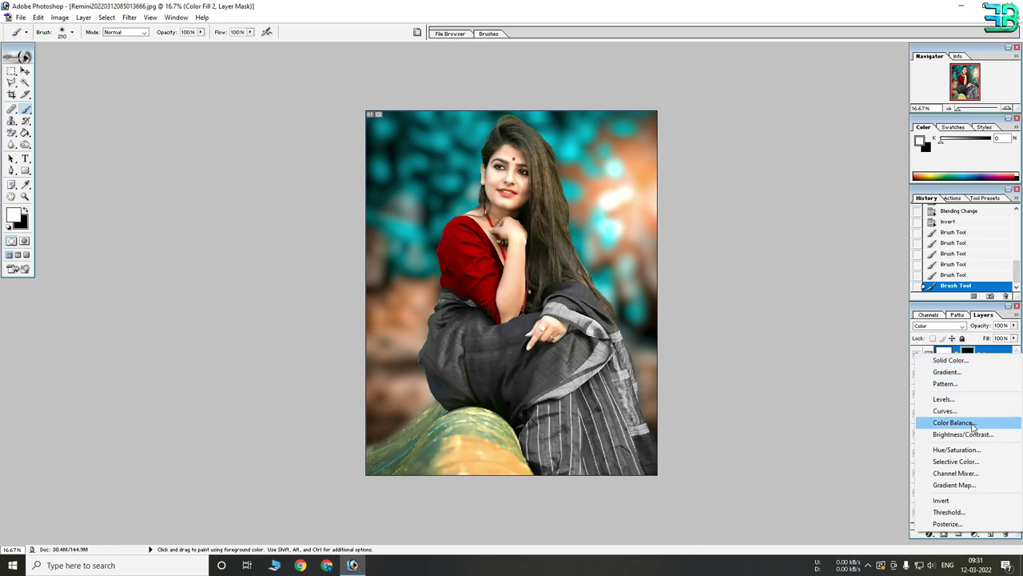
Add a Color Balance layer and shift its Highlights toward blue and slightly magenta.
left_click(954, 422)
left_click(788, 269)
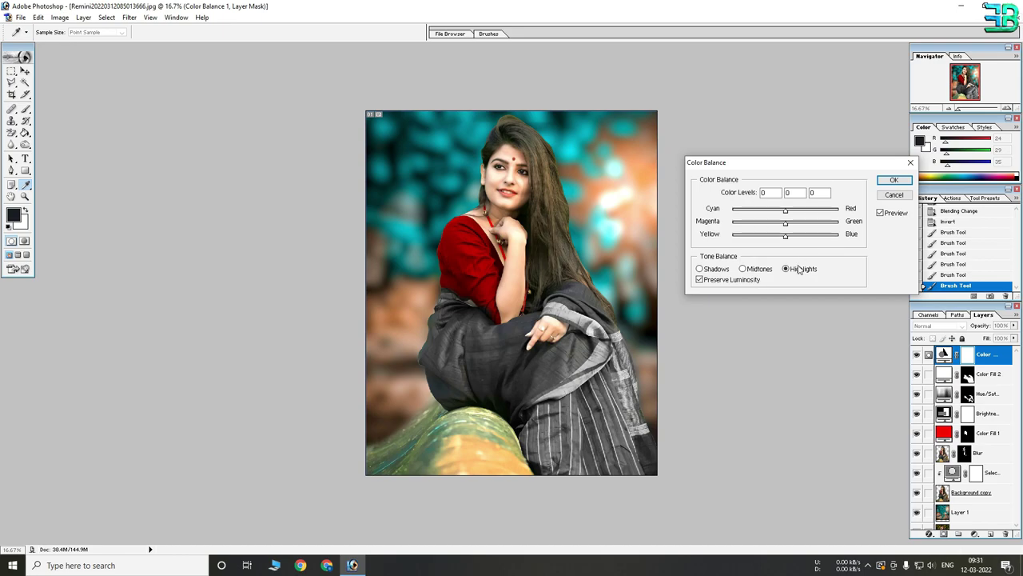
mouse_move(788, 240)
left_mouse_down()
mouse_move(800, 245)
mouse_move(784, 226)
left_mouse_up()
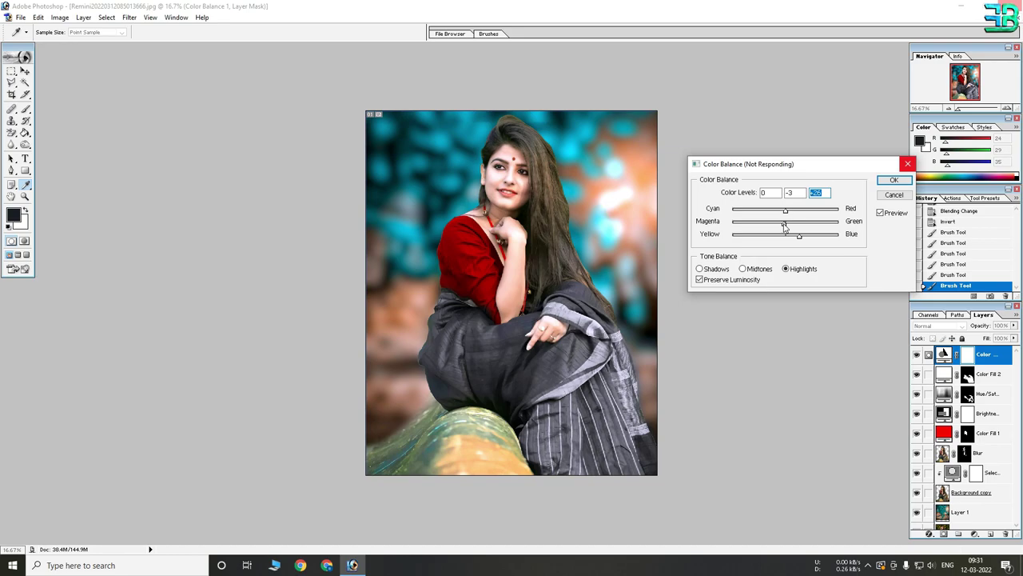
left_click_drag(785, 227, 785, 227)
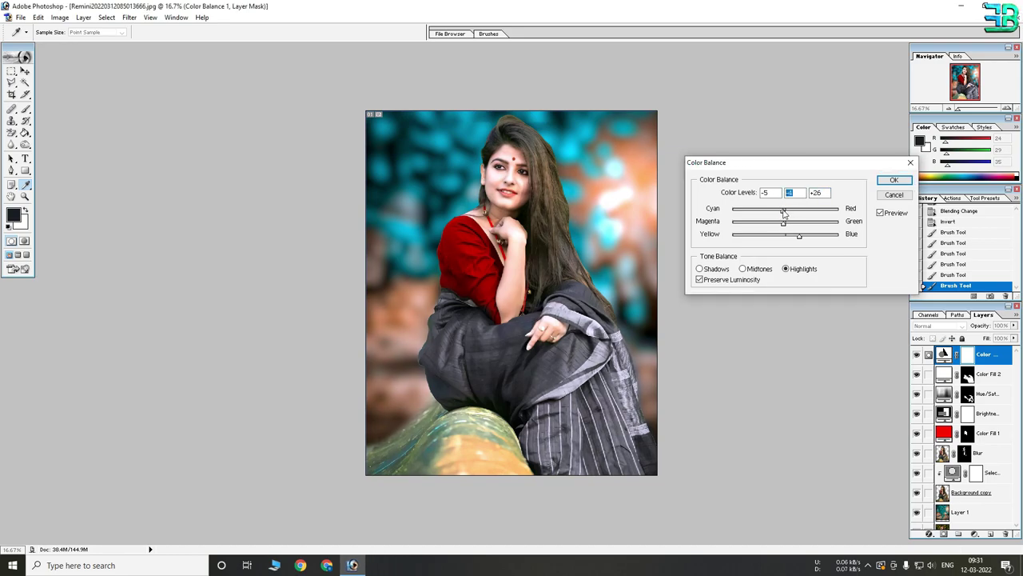
key("shift+Tab")
Shift the Midtones toward red (+5) and blue (+12) and apply the Color Balance.
left_click(743, 270)
left_click_drag(789, 237, 792, 240)
left_click(792, 239)
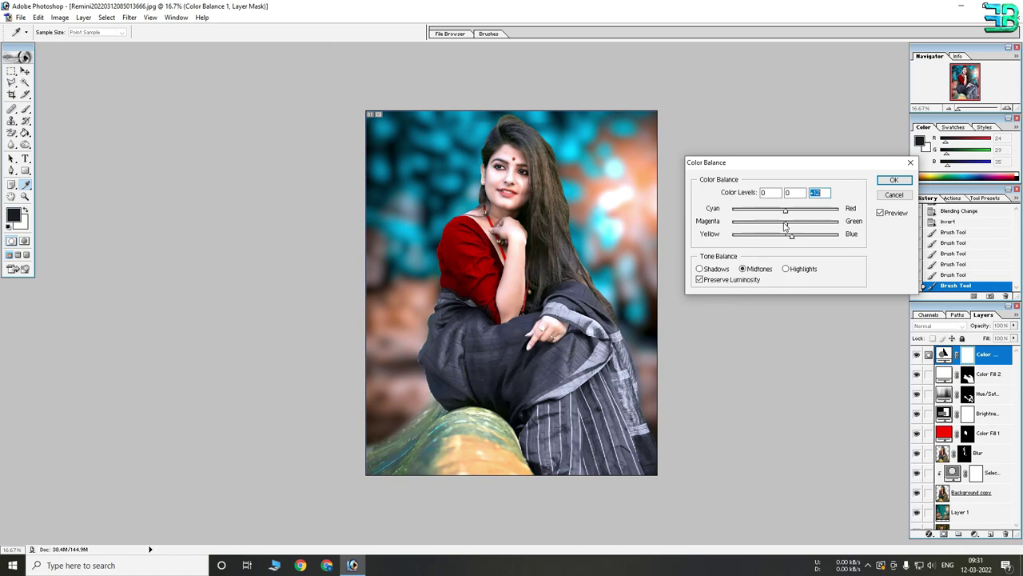
left_click_drag(783, 226, 784, 231)
left_click(785, 223)
left_click_drag(786, 212, 789, 220)
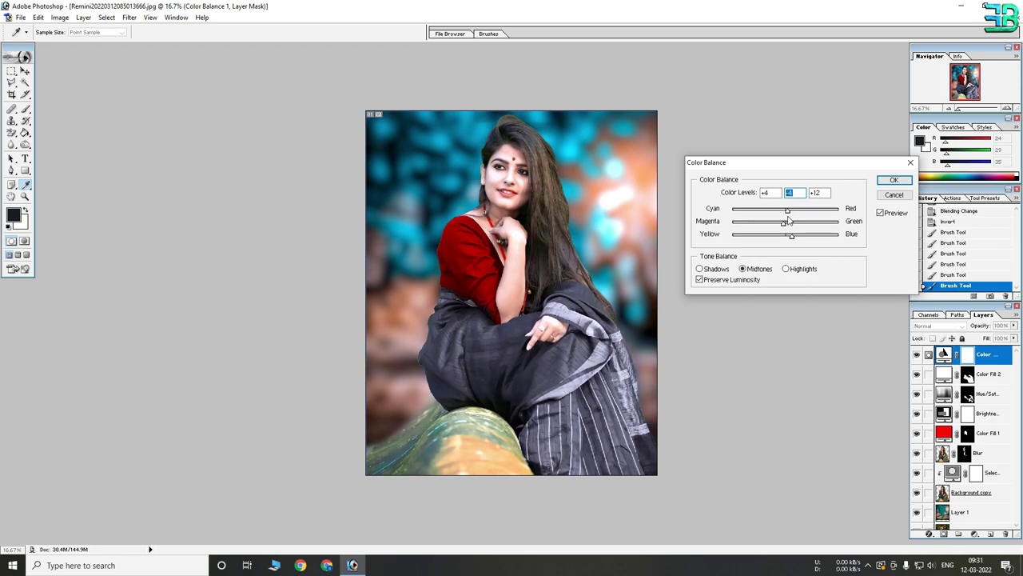
key("shift+Tab")
left_click_drag(784, 226, 790, 229)
left_click(893, 181)
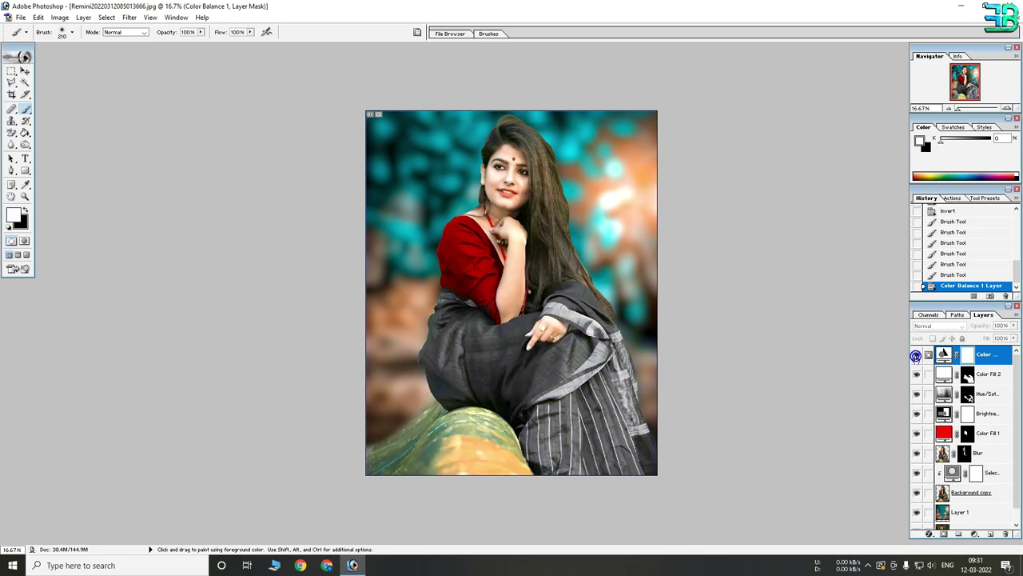
Add a Hue/Saturation 2 layer raising overall Saturation to +8.
left_click(567, 261, "alt")
left_click(512, 200)
left_click(688, 232, "alt")
left_click(975, 533)
left_click(956, 453)
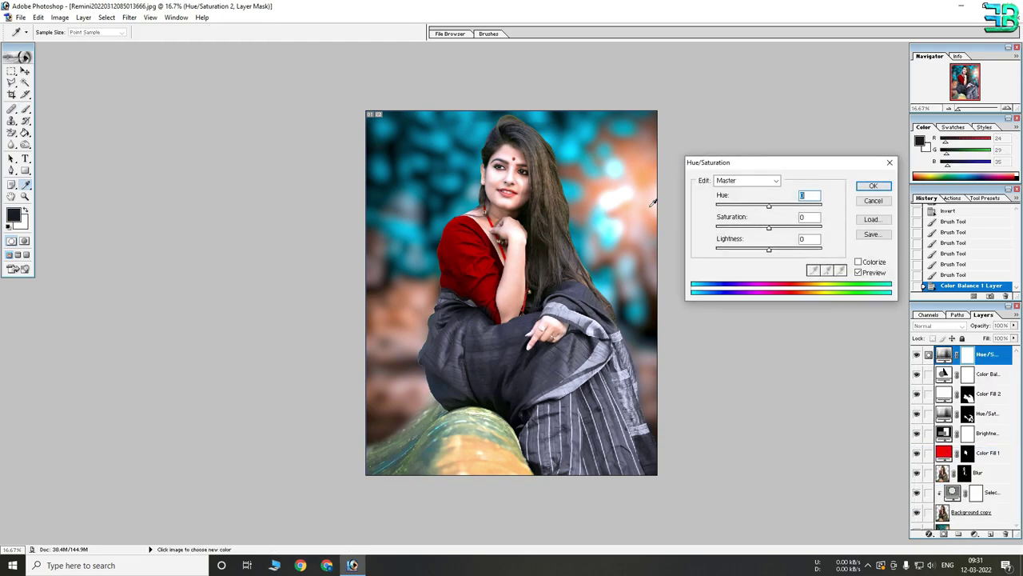
left_click_drag(771, 228, 780, 231)
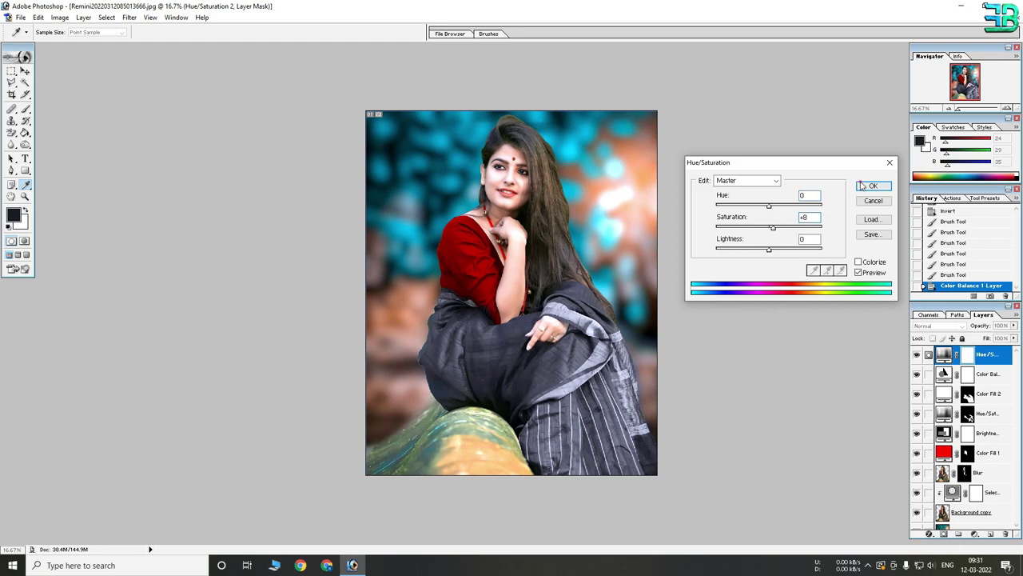
left_click(872, 185)
key("ctrl+plus")
key("ctrl+minus")
left_click(974, 535)
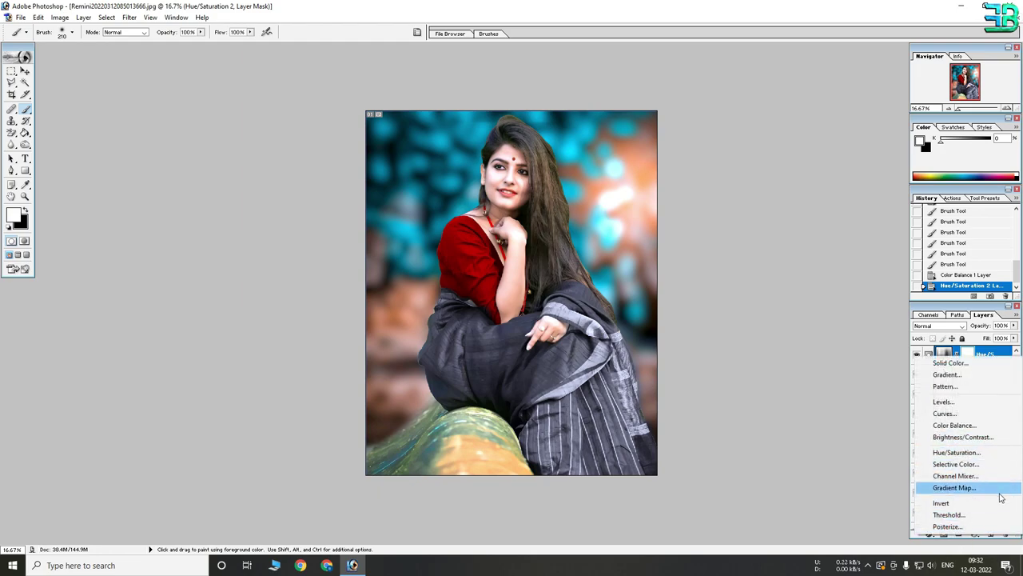
Add a Selective Color layer, cutting cyan in Reds and Yellows and maxing it in Cyans.
left_click(997, 465)
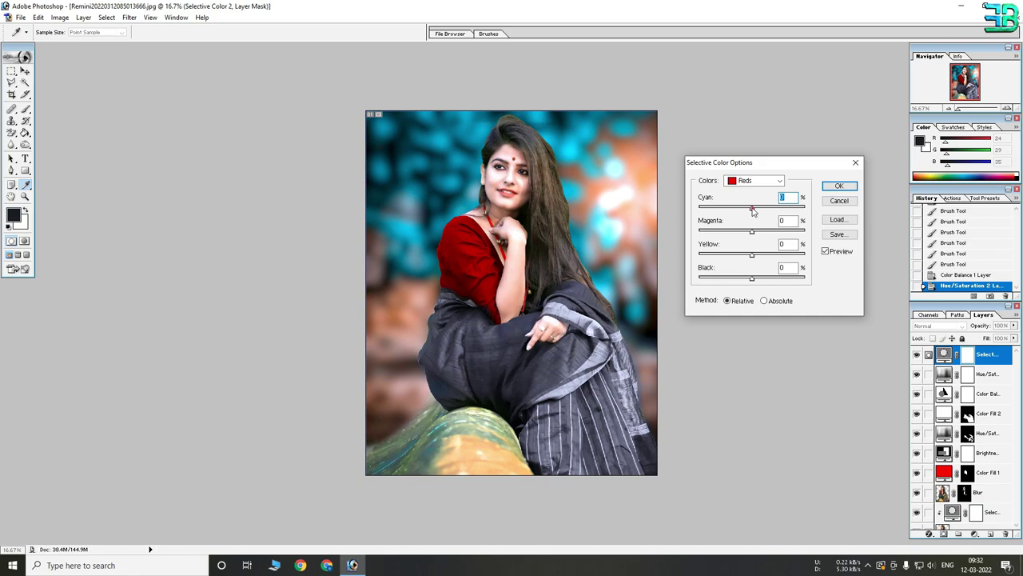
left_click_drag(752, 208, 718, 207)
left_click(751, 180)
left_click(751, 200)
left_click_drag(752, 208, 739, 210)
left_click(752, 180)
left_click(750, 218)
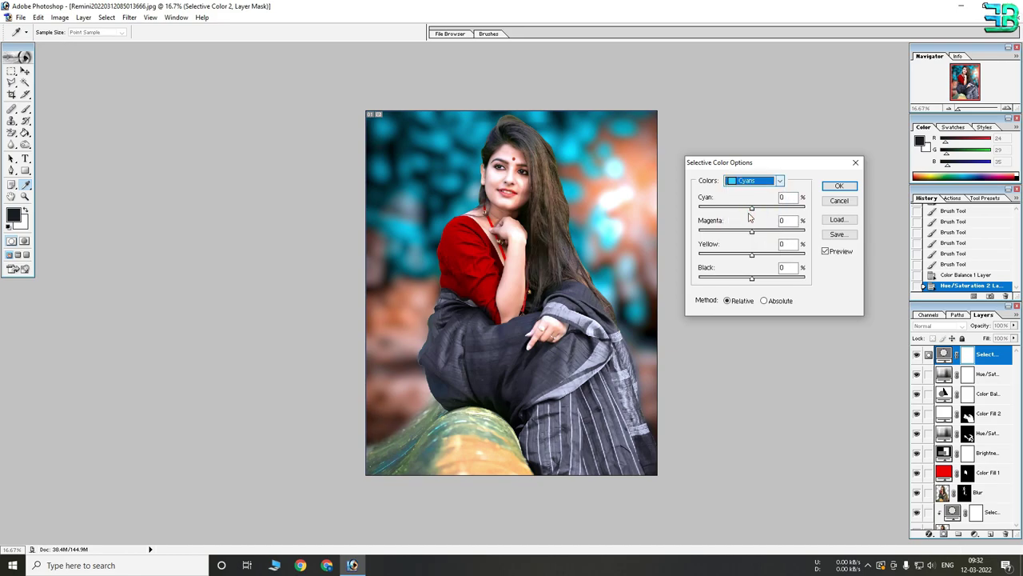
left_click_drag(753, 208, 805, 208)
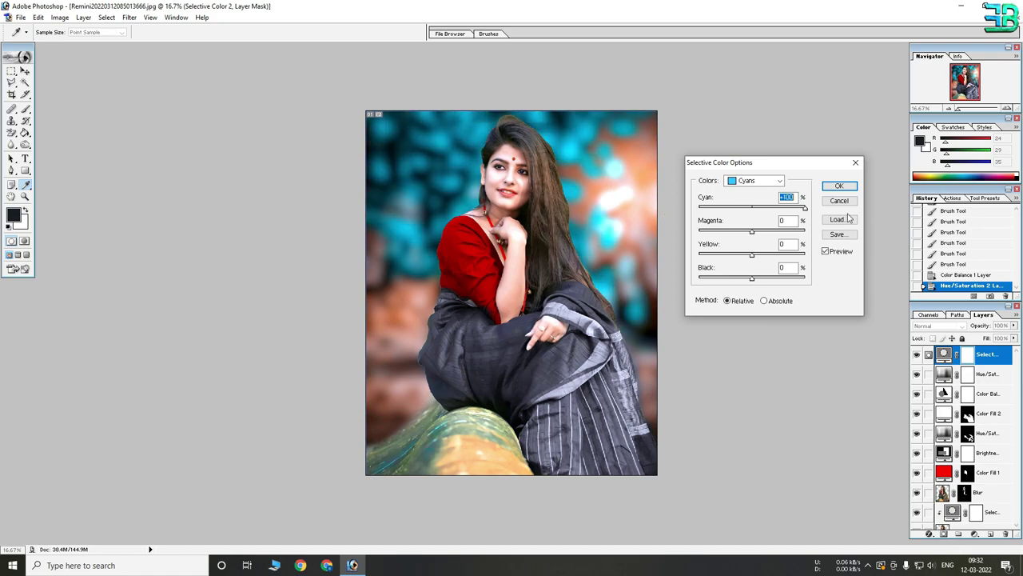
Add cyan to the Blues and Magentas and fine-tune cyan in the Whites.
left_click(752, 181)
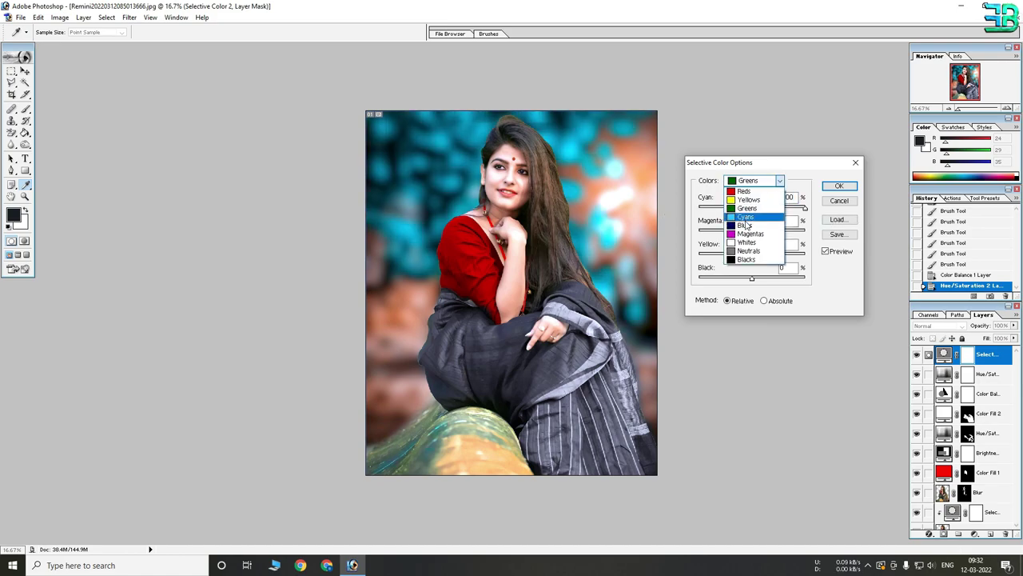
left_click(748, 229)
left_click_drag(752, 207, 769, 208)
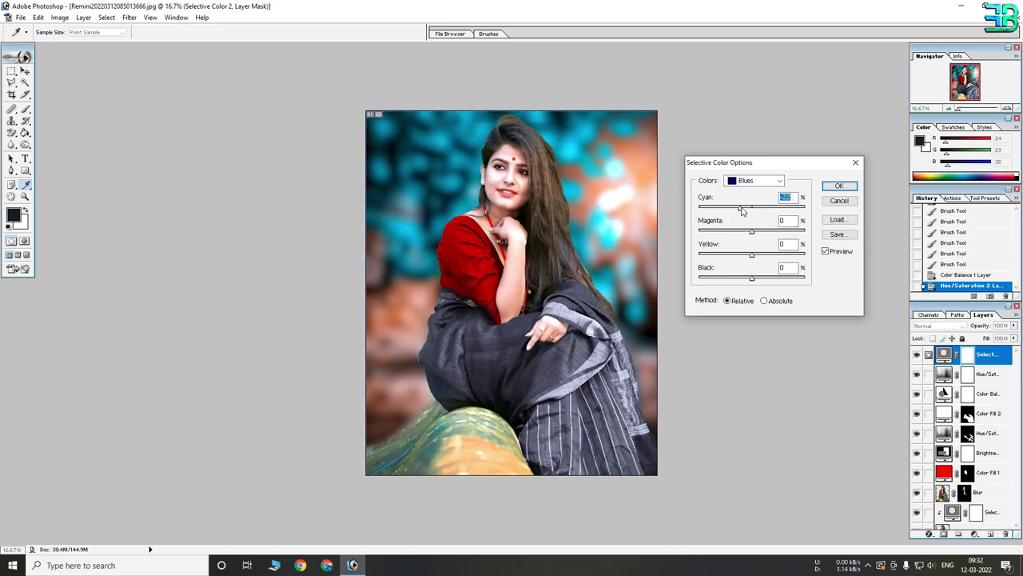
left_click(751, 180)
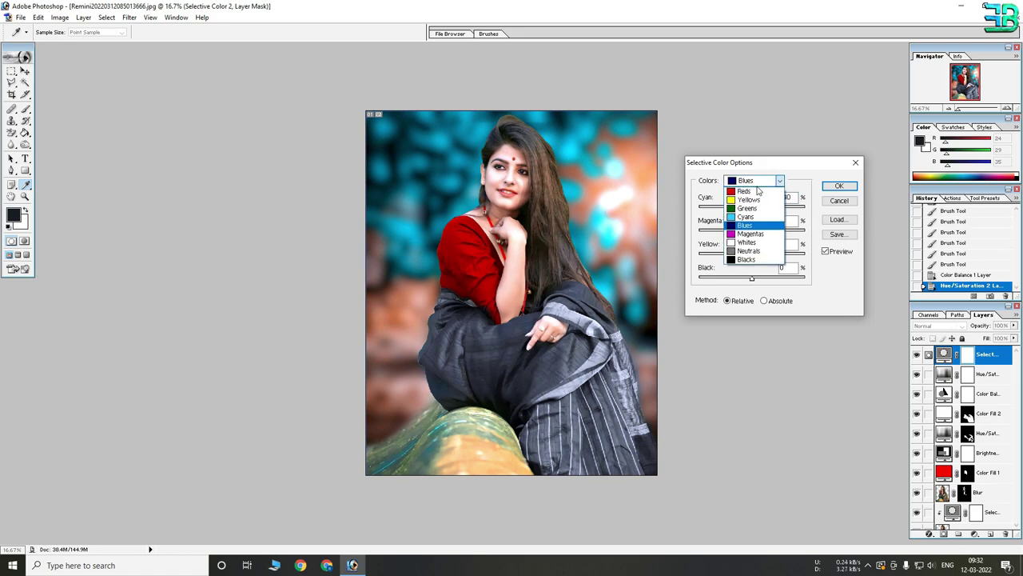
left_click(753, 235)
left_click_drag(752, 208, 758, 208)
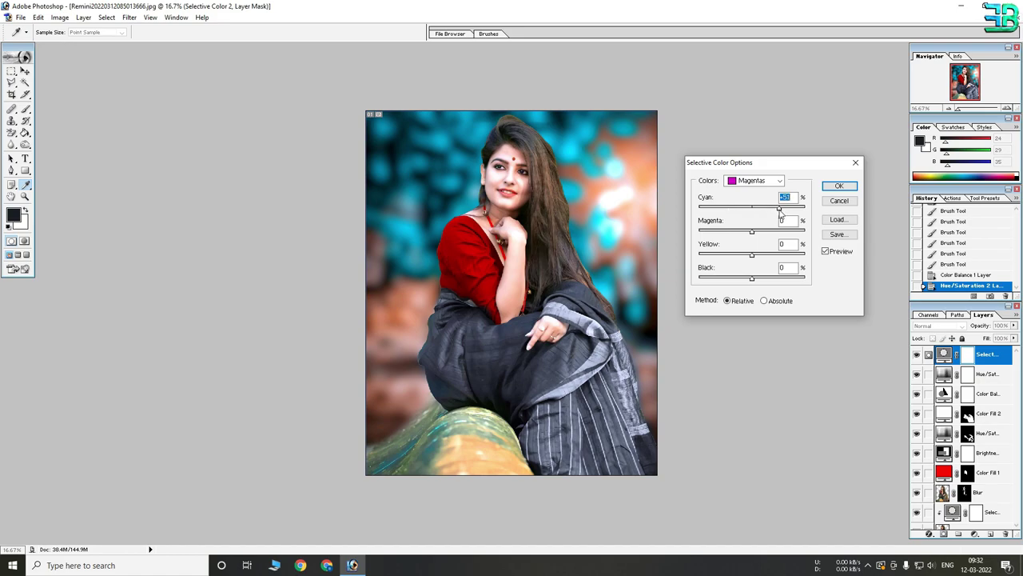
left_click(756, 181)
left_click(753, 245)
left_click_drag(752, 207, 754, 209)
left_click_drag(707, 207, 763, 209)
Reduce black in the Whites, set Blacks Black to 3, and apply.
left_click(752, 181)
left_click(748, 240)
left_click(750, 278)
left_click_drag(750, 279, 741, 280)
left_click(755, 182)
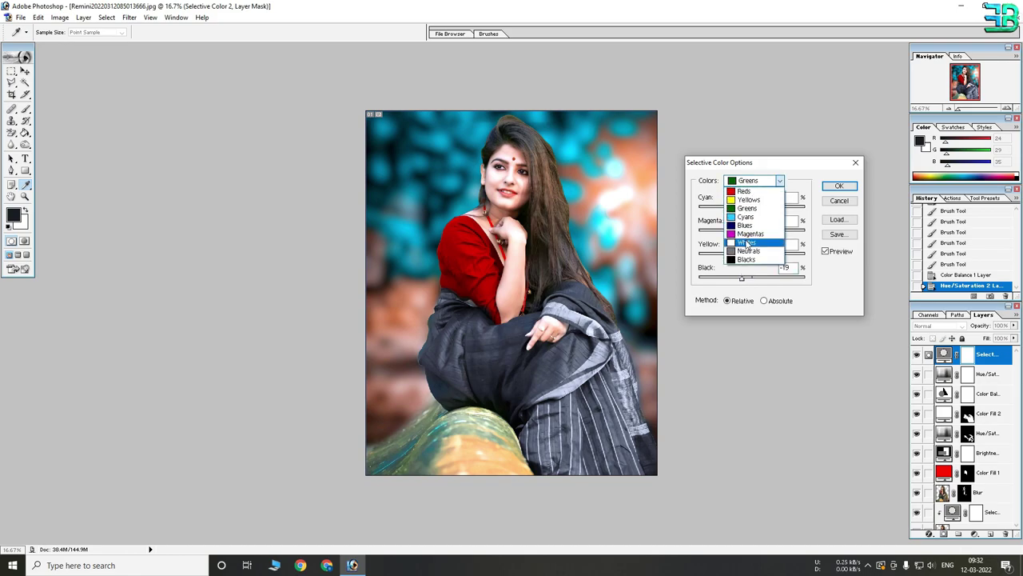
left_click(745, 252)
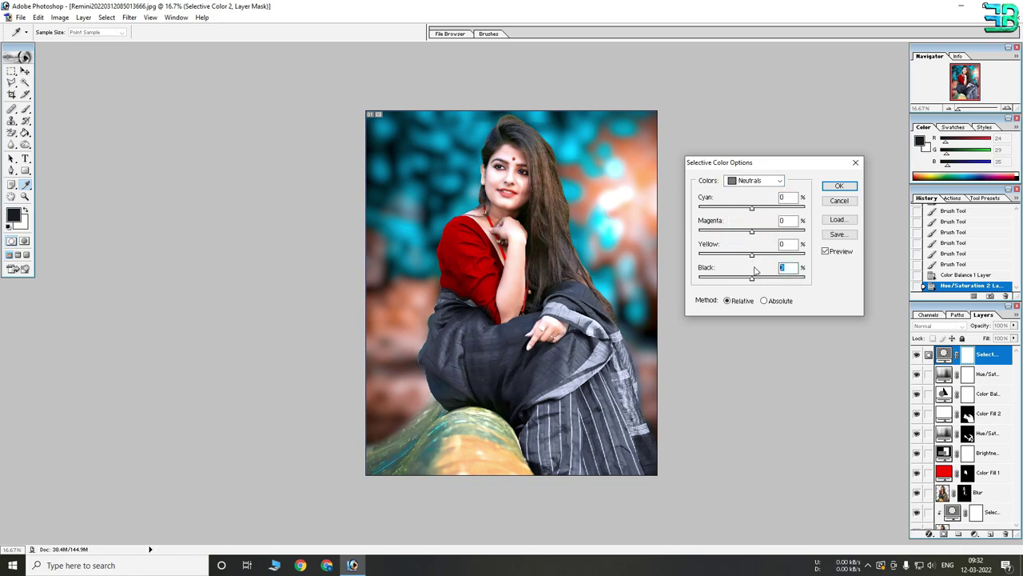
left_click(755, 181)
left_click(747, 263)
type("3")
left_click(839, 186)
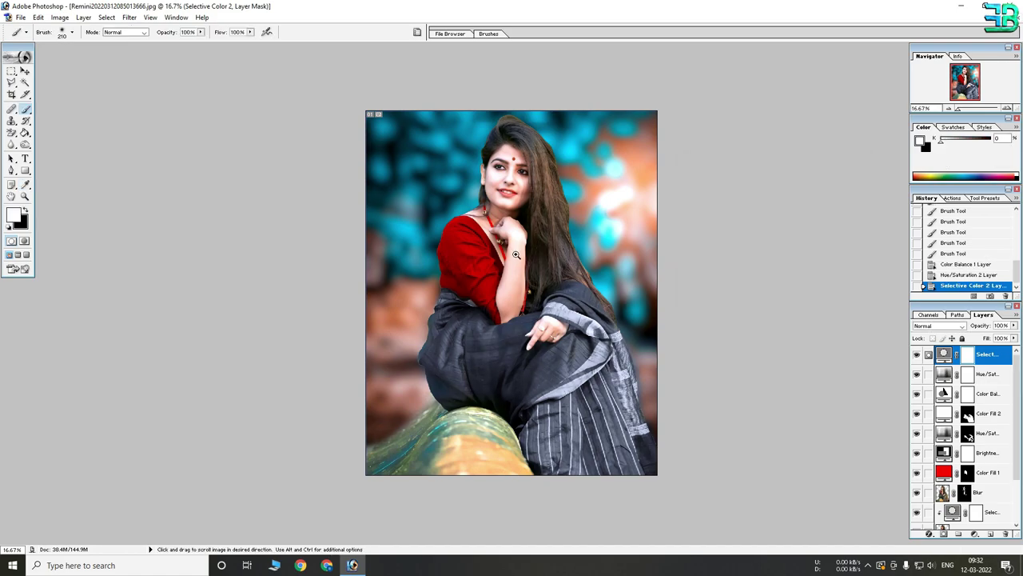
Select the earlier Selective Color layer and view its settings without changing them.
left_click(516, 254, "ctrl")
key("ctrl+minus")
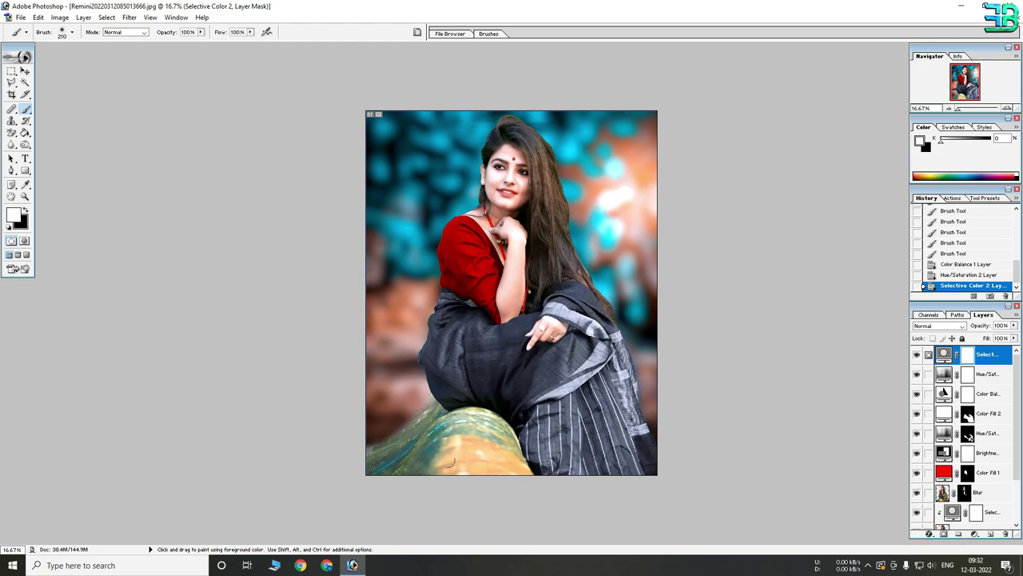
scroll(988, 491, "down", 3)
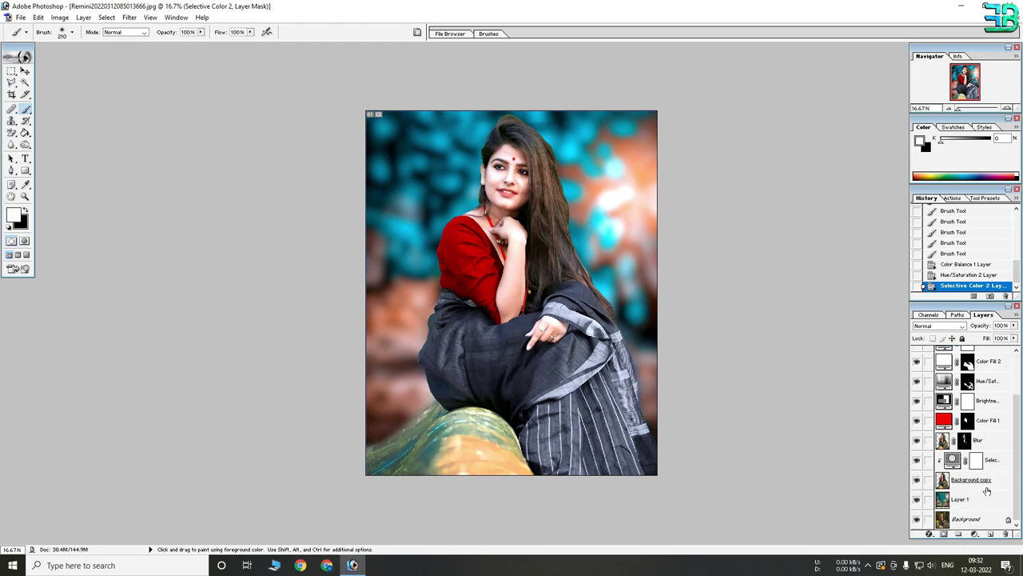
left_click(958, 464)
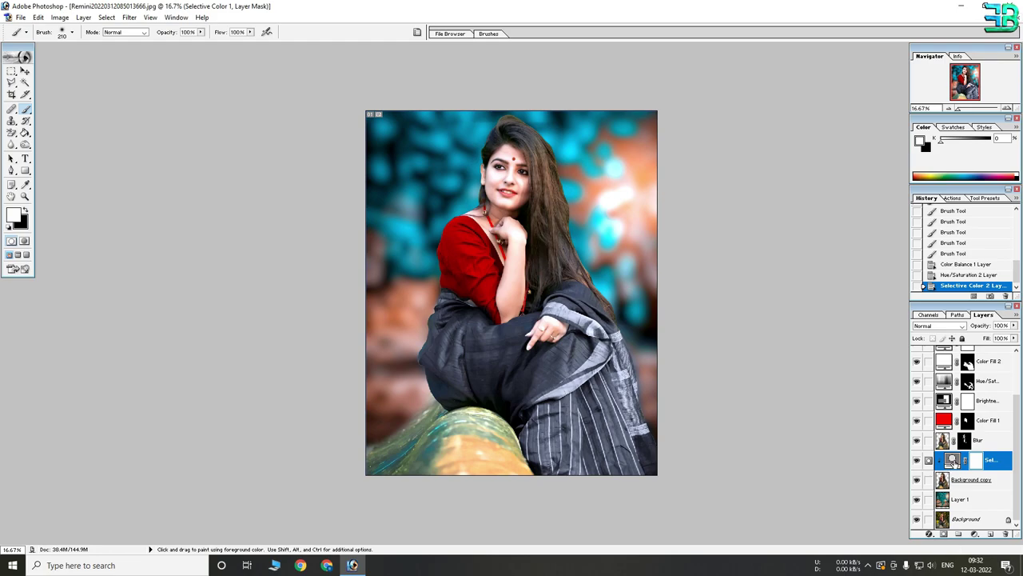
double_click(953, 460)
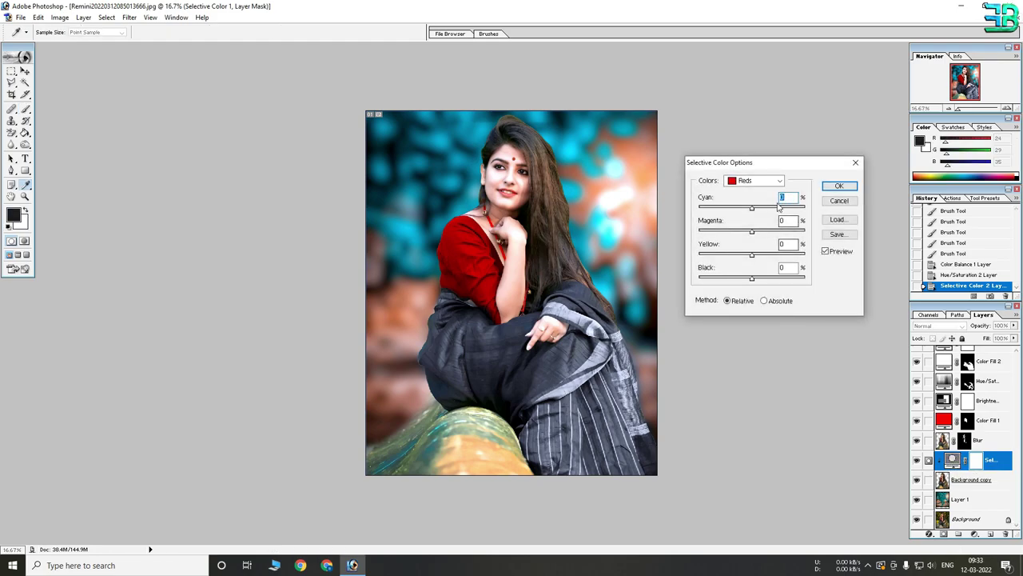
left_click(838, 201)
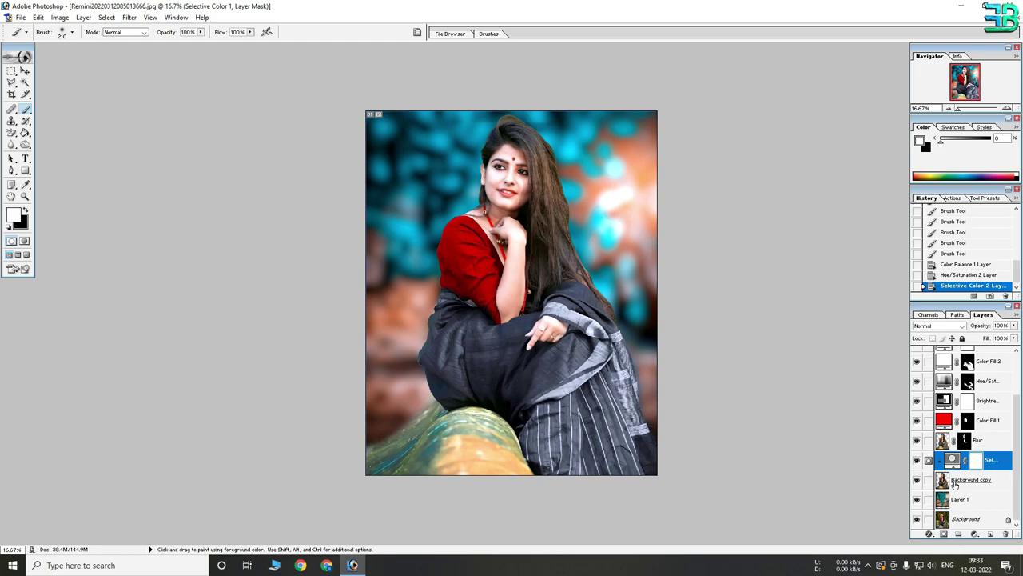
Maximize the photo window and revert to the opening History snapshot.
key("ctrl+minus")
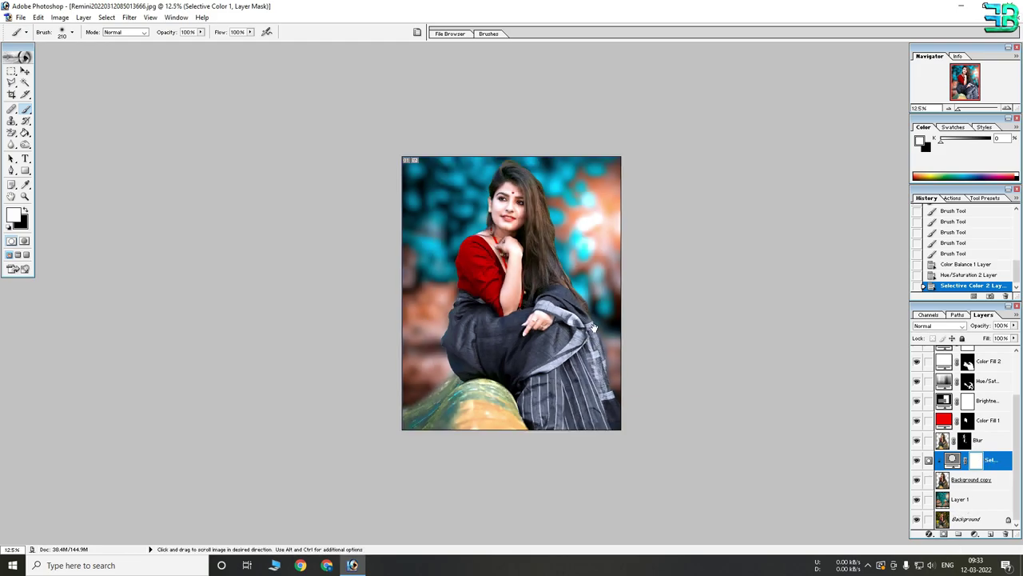
key("ctrl+plus")
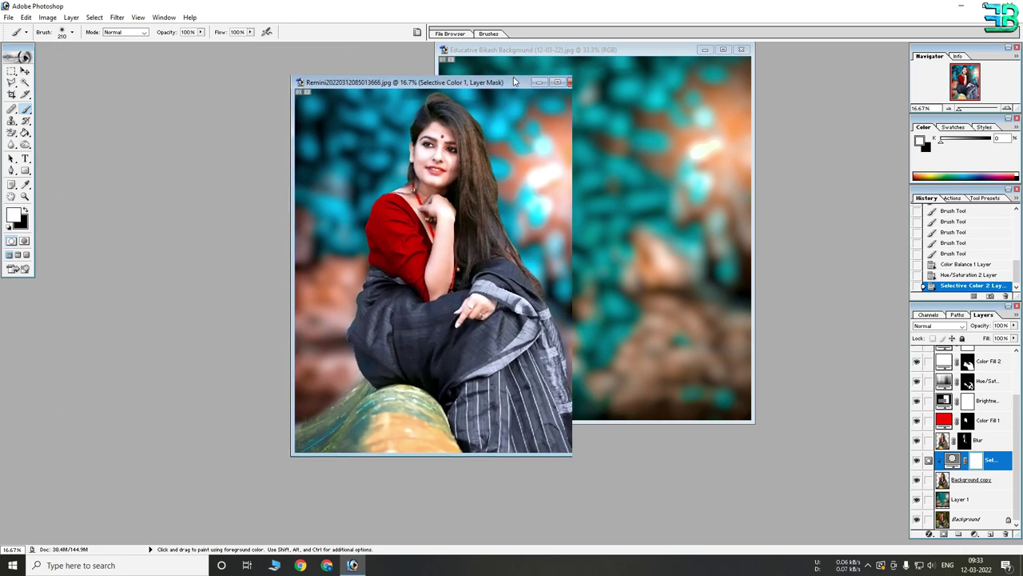
left_click_drag(260, 53, 537, 76)
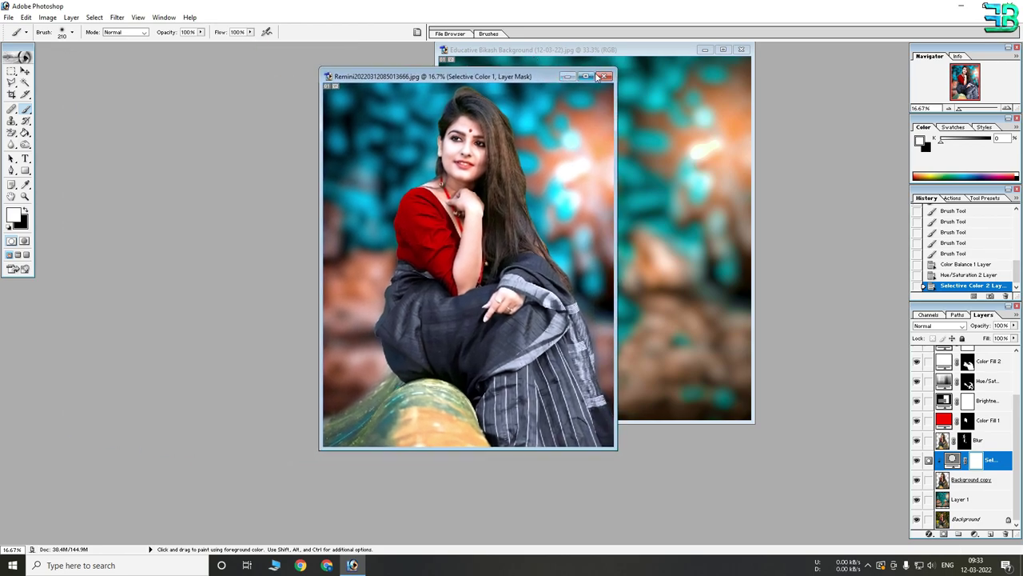
left_click(585, 77)
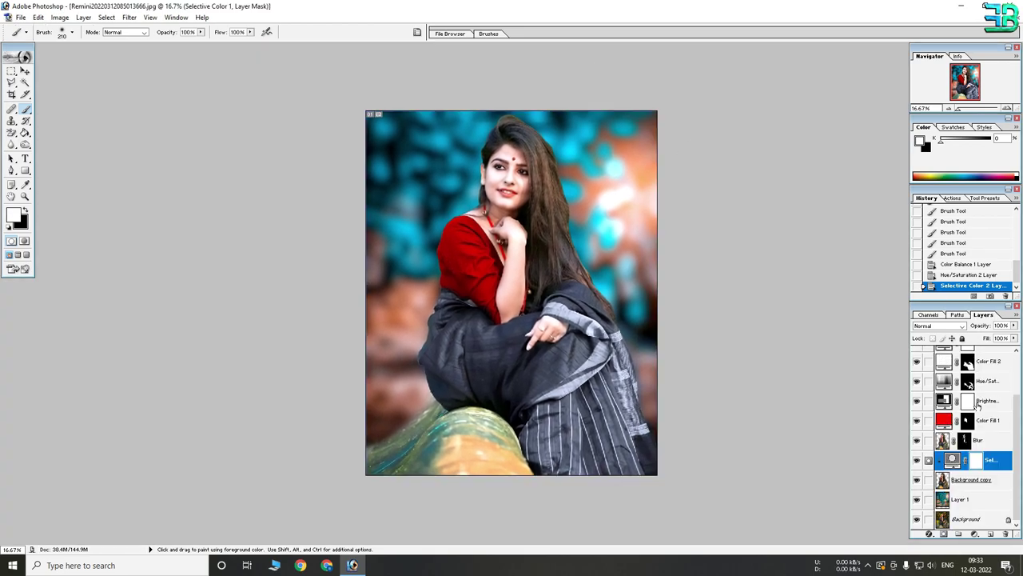
scroll(963, 247, "up", 10)
left_click(954, 214)
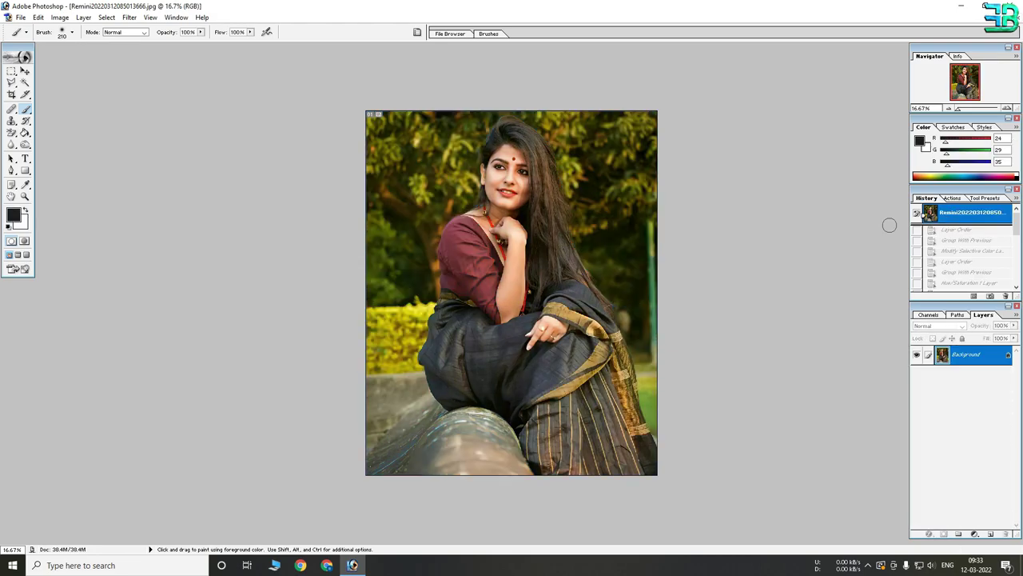
Select the final Selective Color 2 Layer state in the History panel.
scroll(964, 282, "down", 10)
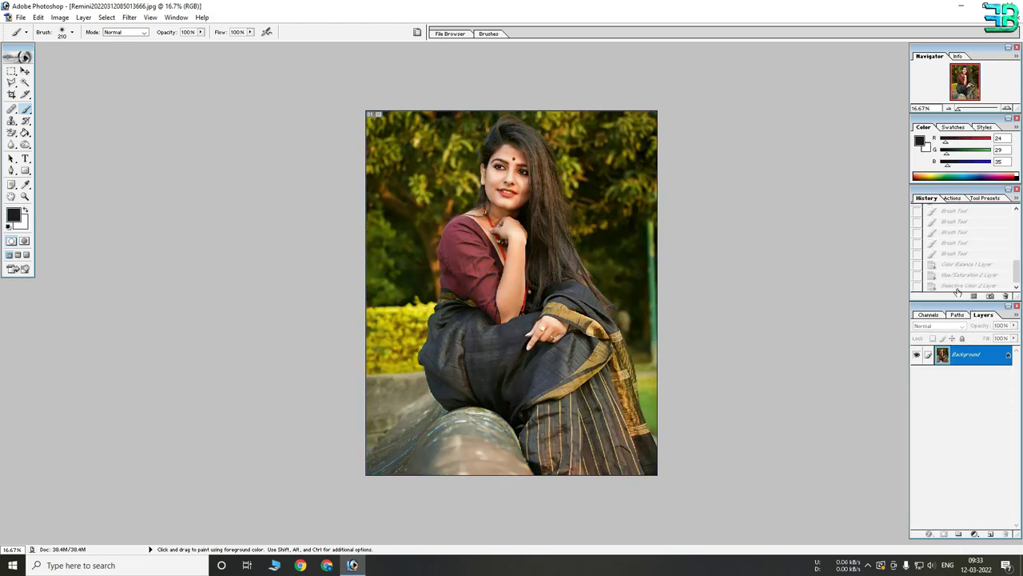
left_click(959, 285)
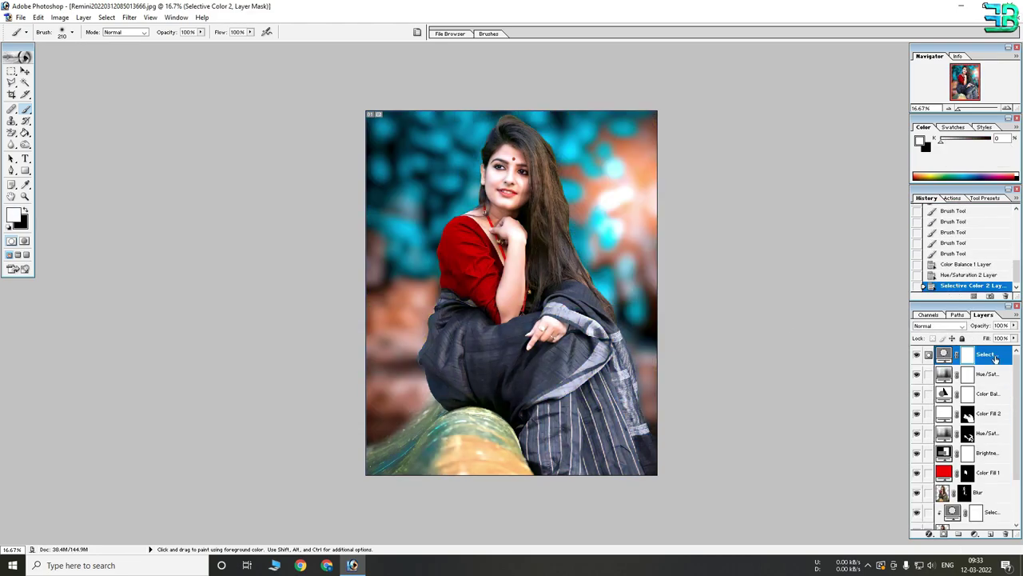